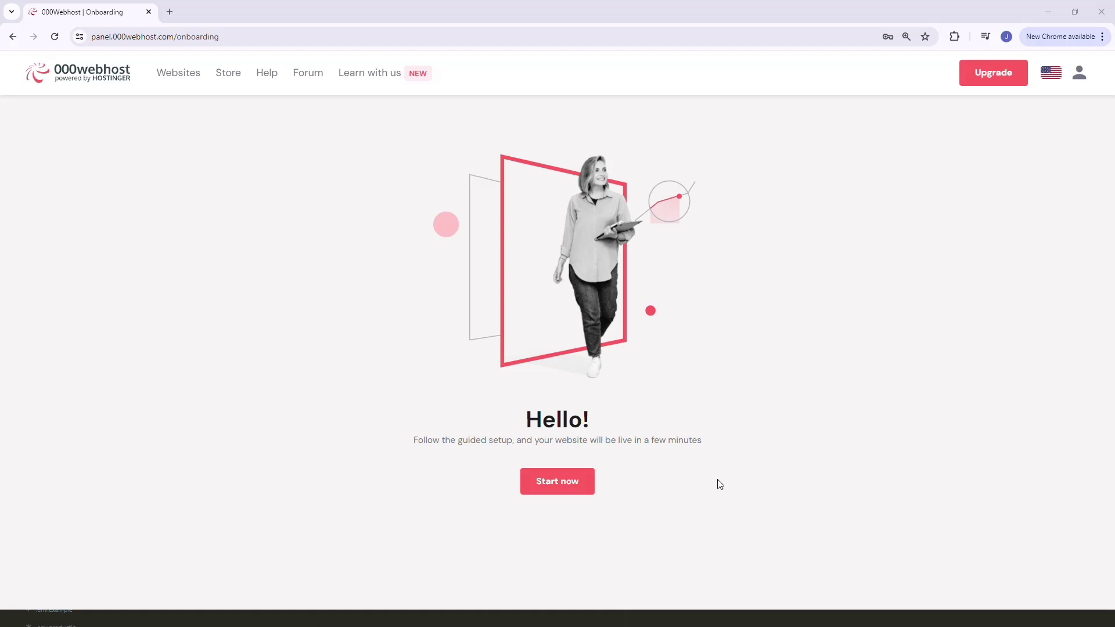
Start the 000webhost guided setup from the Hello onboarding page
{"action": "left_click", "coordinate": [573, 492]}
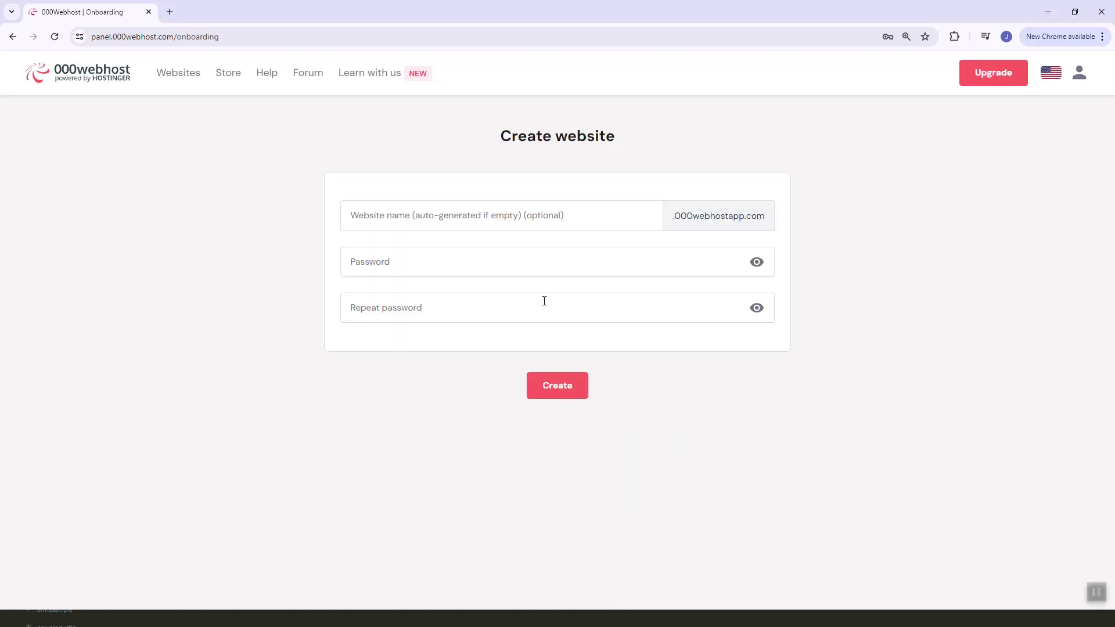
Enter lifebeyondcode as the website name
{"action": "left_click", "coordinate": [580, 225]}
{"action": "type", "text": "l"}
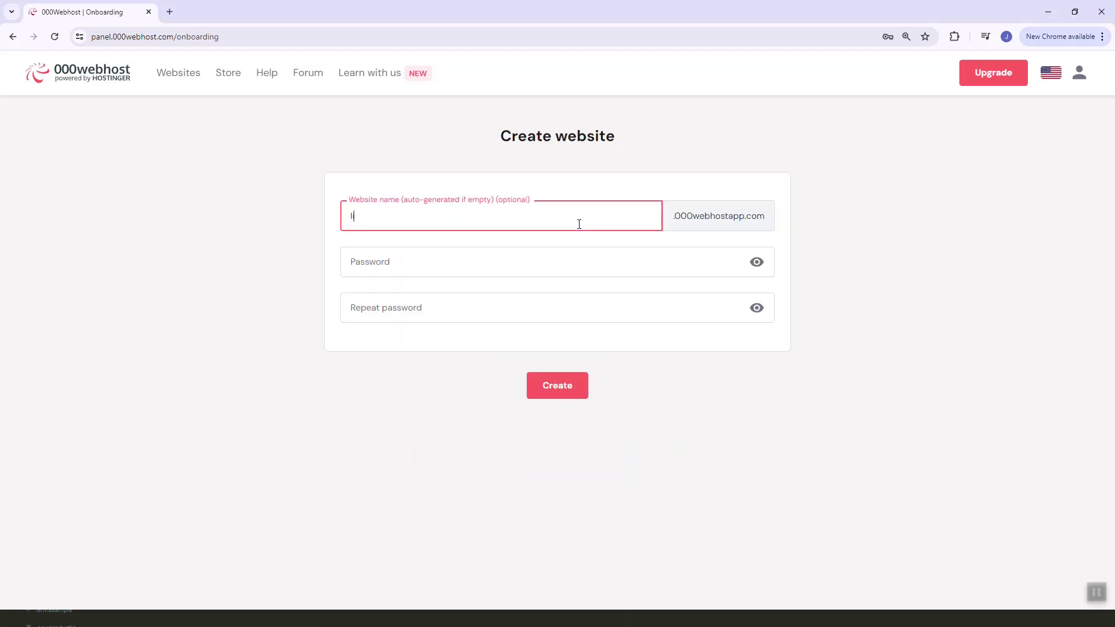
{"action": "type", "text": "ifebeyondcode"}
{"action": "key", "text": "ctrl+a"}
Fill the password from Chrome's saved entry and copy it into Repeat password
{"action": "left_click", "coordinate": [548, 274]}
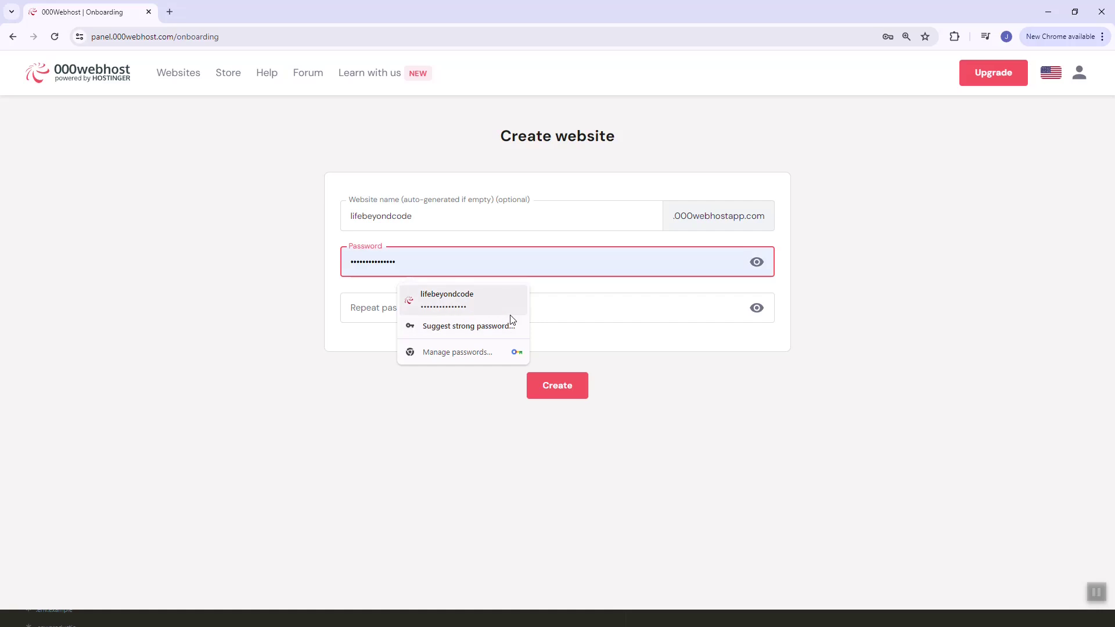
{"action": "left_click", "coordinate": [510, 298]}
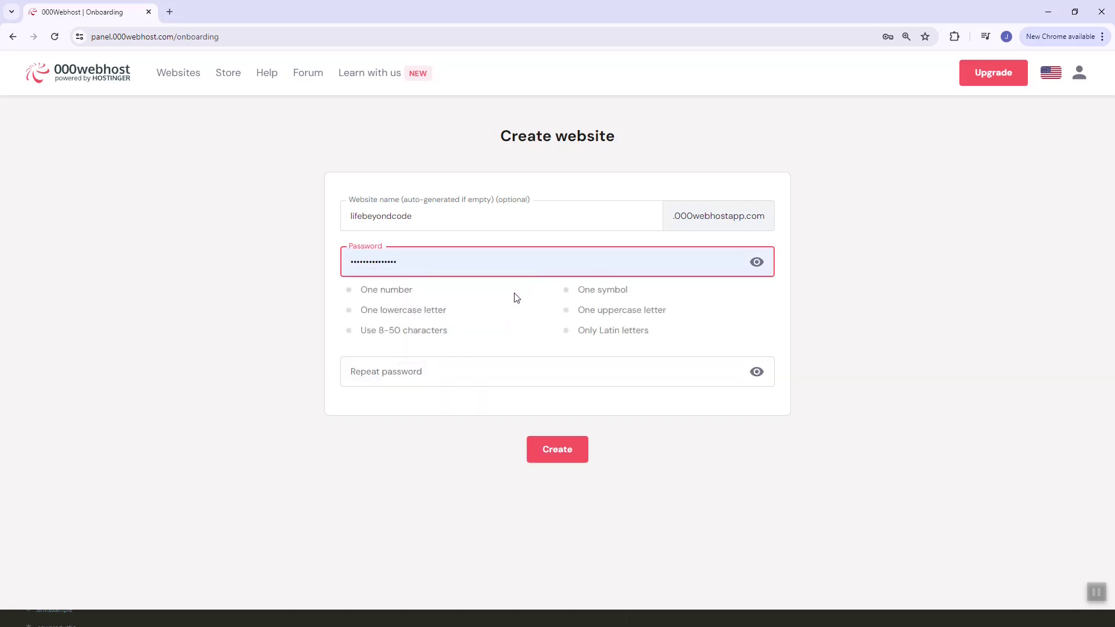
{"action": "left_click", "coordinate": [559, 264]}
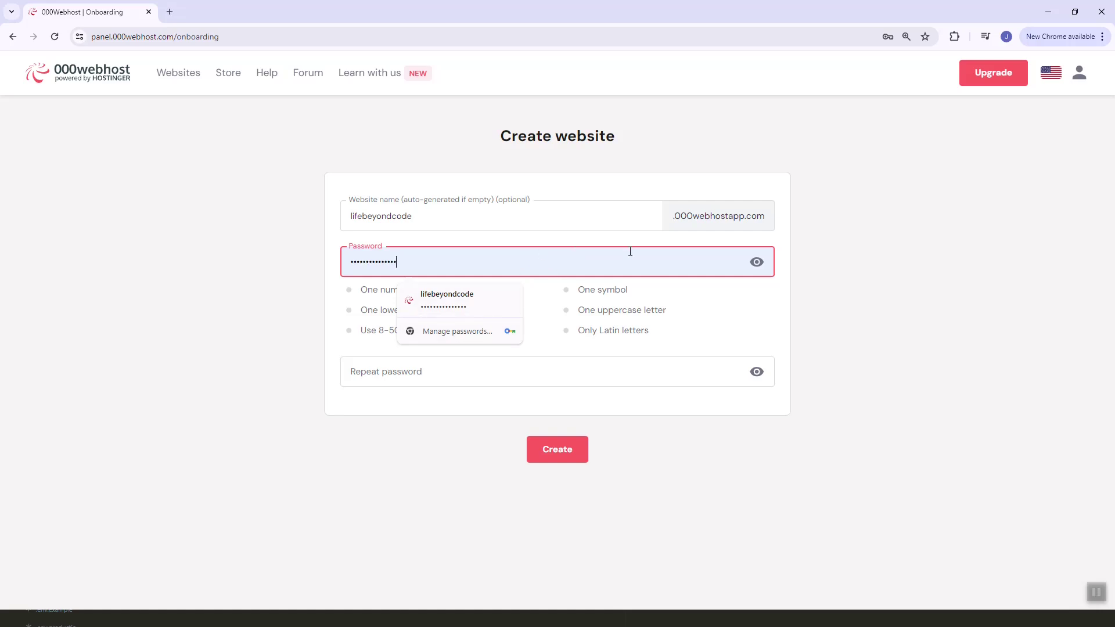
{"action": "left_click", "coordinate": [755, 265]}
{"action": "triple_click", "coordinate": [730, 256]}
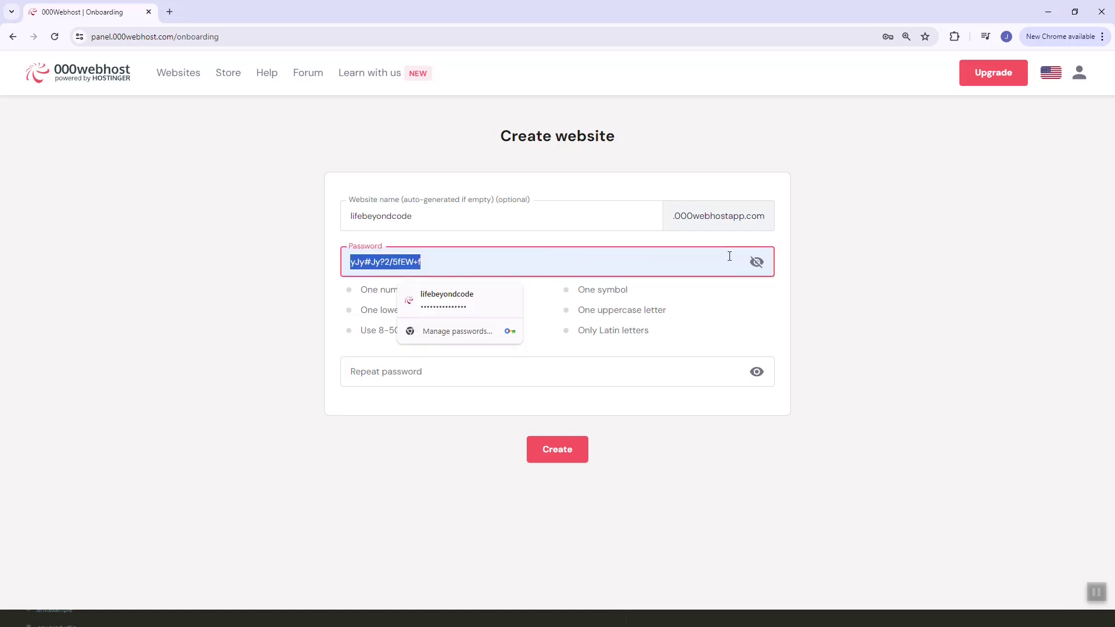
{"action": "left_click", "coordinate": [650, 381]}
{"action": "key", "text": "ctrl+v"}
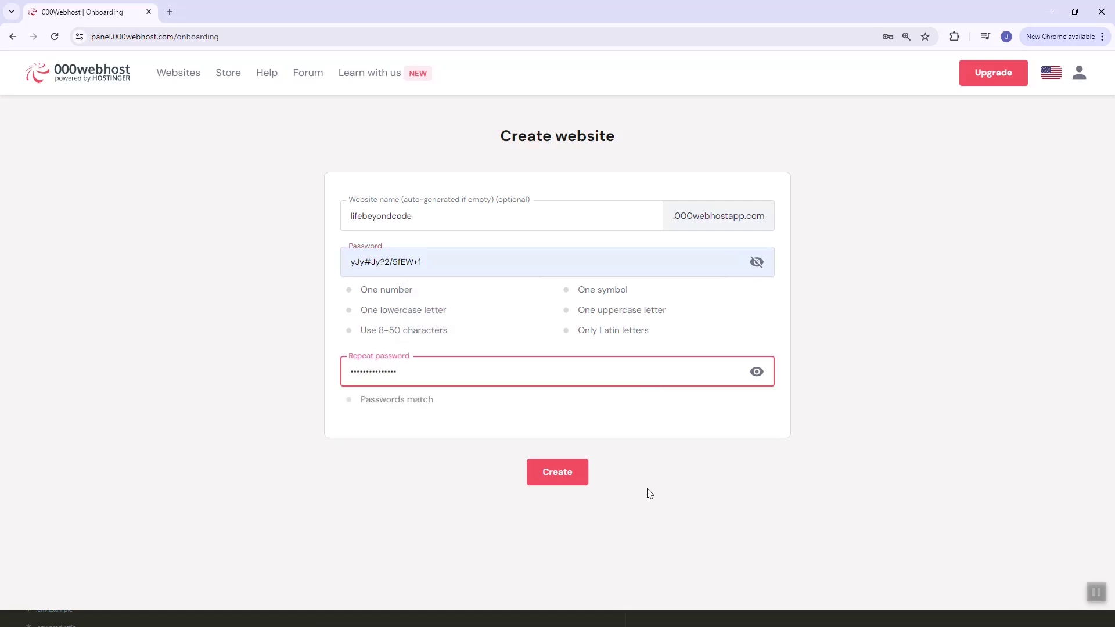
Create the lifebeyondcode website
{"action": "left_click", "coordinate": [567, 477]}
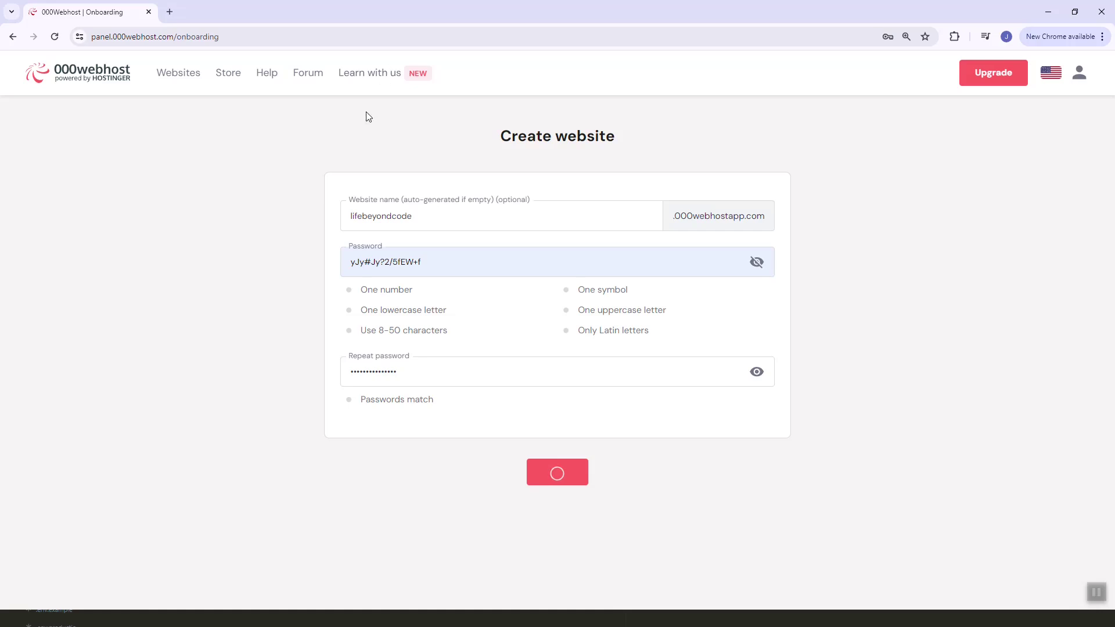
{"action": "triple_click", "coordinate": [367, 140]}
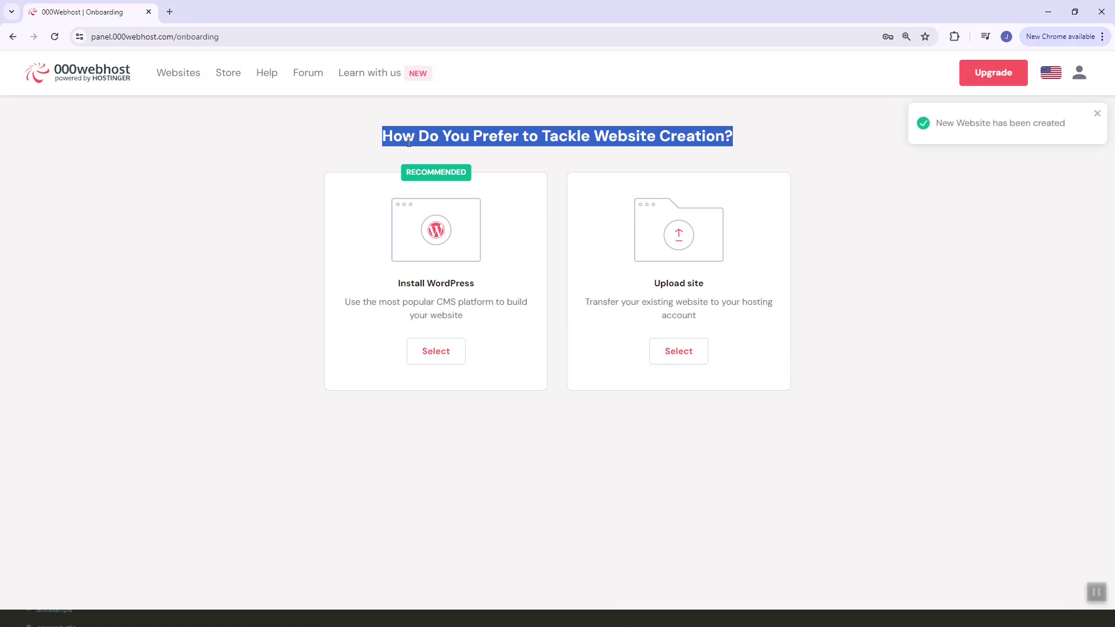
{"action": "left_click", "coordinate": [321, 155]}
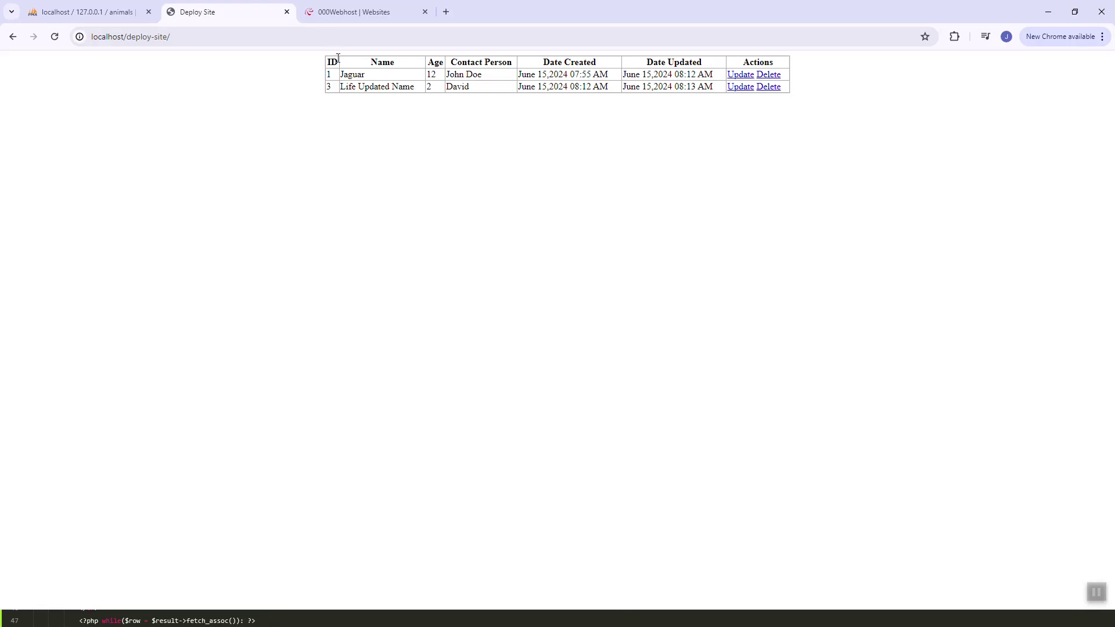
Point out the dogs table and the local deploy-site address on the Deploy Site page
{"action": "left_click_drag", "start_coordinate": [338, 58], "coordinate": [789, 100]}
{"action": "left_click", "coordinate": [791, 101]}
{"action": "left_click", "coordinate": [244, 36]}
{"action": "left_click", "coordinate": [222, 96]}
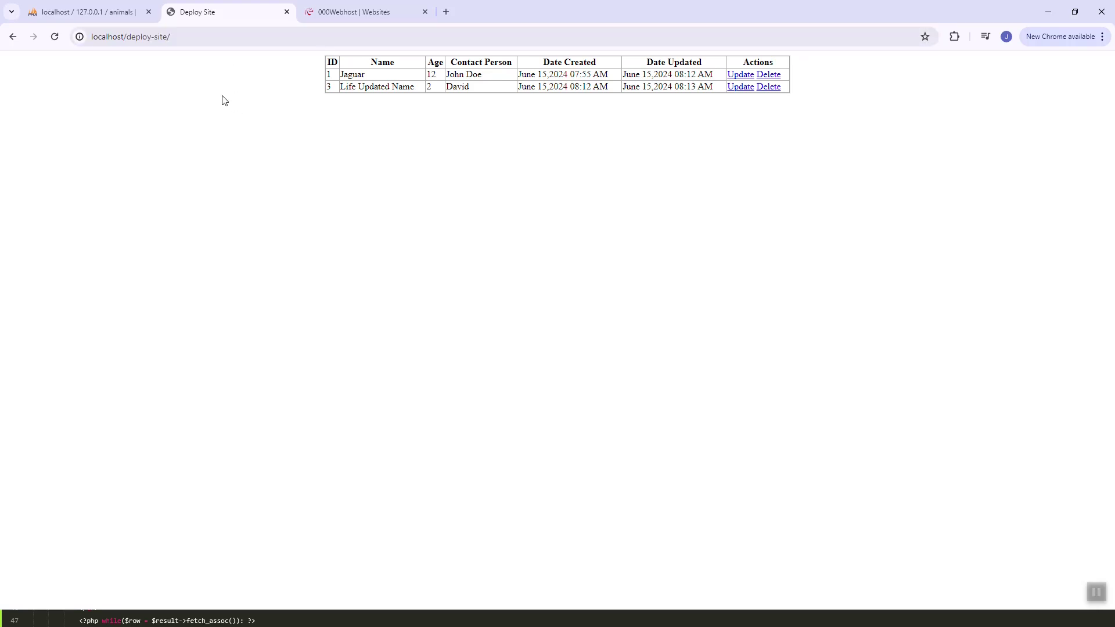
Browse the animals database's dogs table in phpMyAdmin, enlarging both pages for readability
{"action": "left_click", "coordinate": [117, 21]}
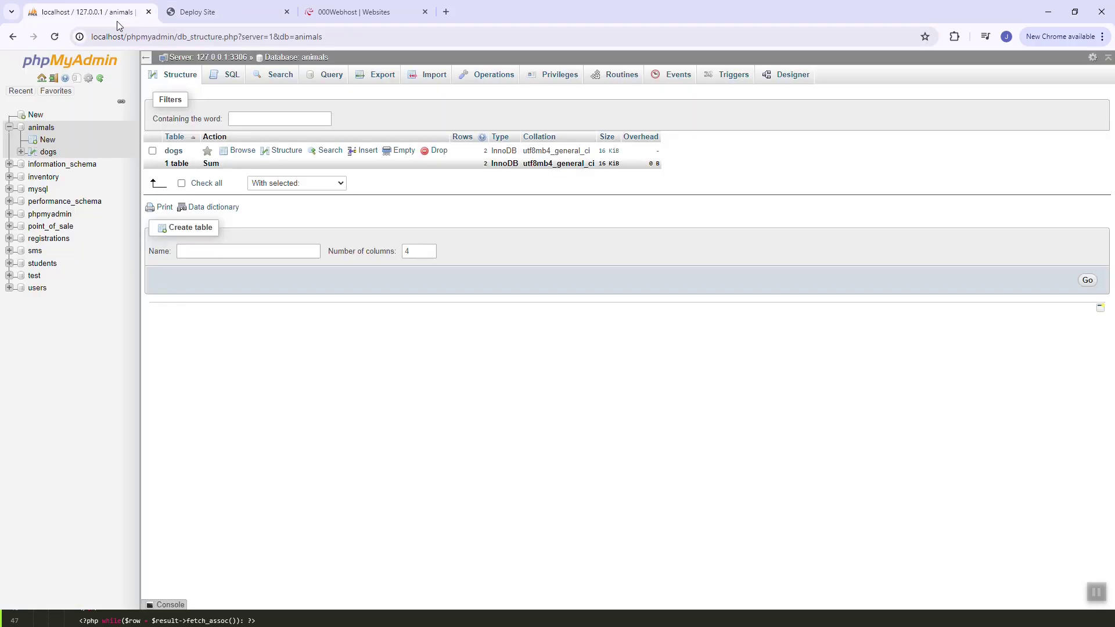
{"action": "left_click", "coordinate": [175, 153]}
{"action": "key", "text": "ctrl+plus"}
{"action": "key", "text": "ctrl+plus"}
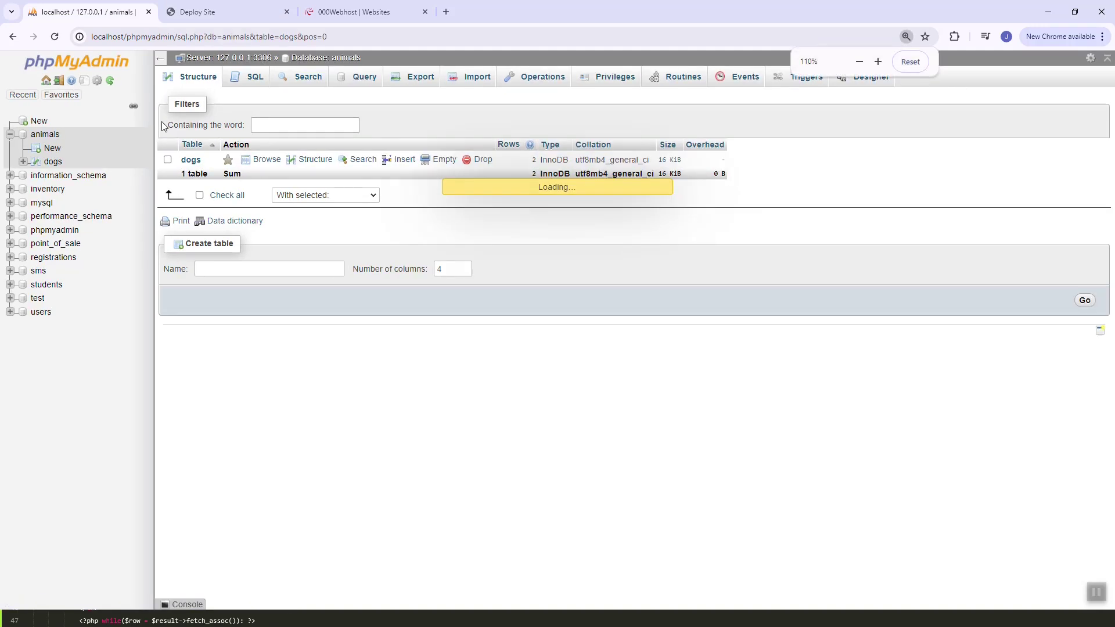
{"action": "key", "text": "ctrl+Tab"}
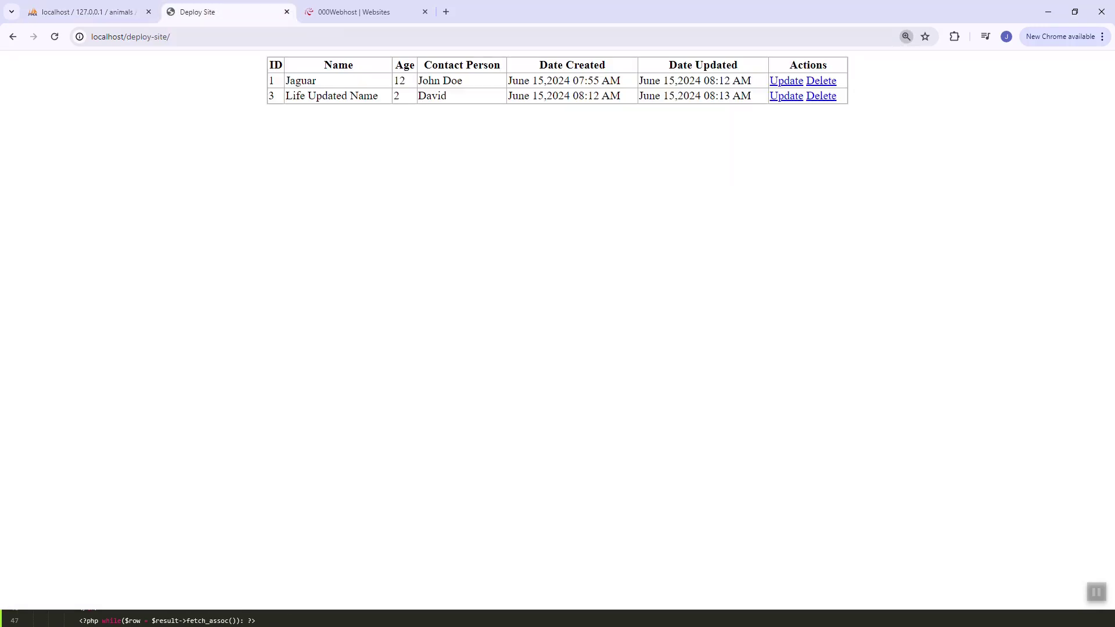
{"action": "key", "text": "ctrl+plus"}
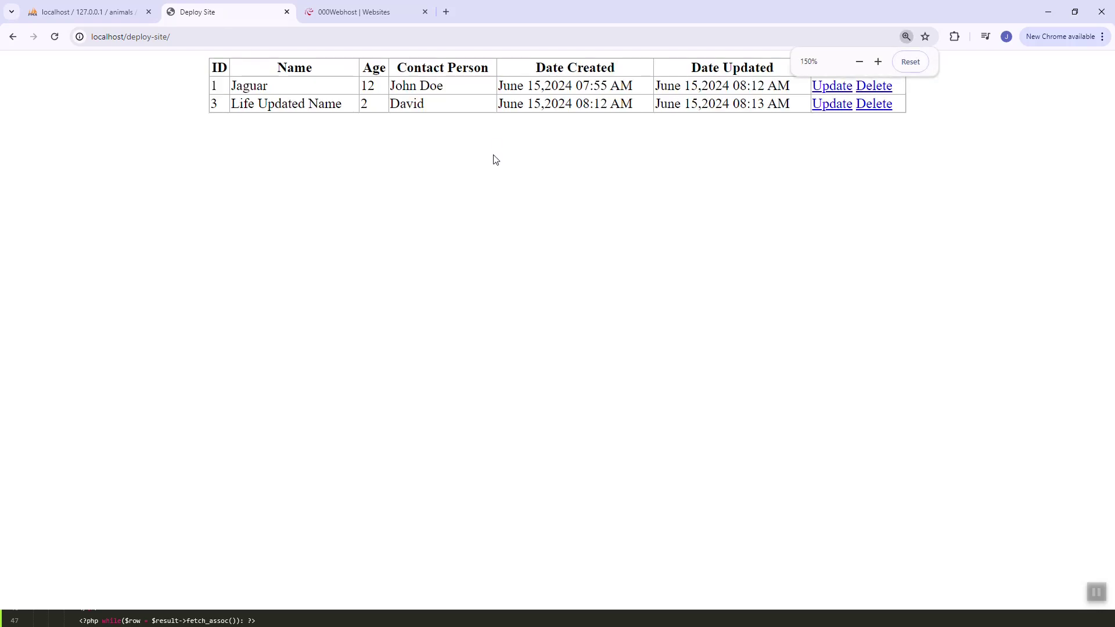
{"action": "key", "text": "ctrl+shift+Tab"}
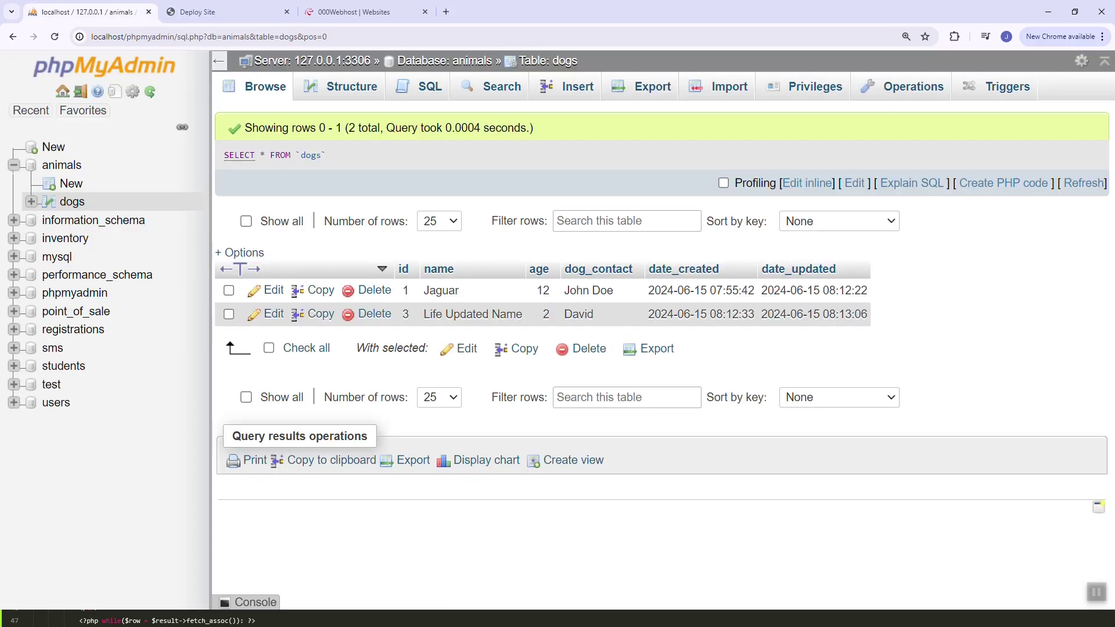
{"action": "key", "text": "alt+Tab"}
{"action": "key", "text": "alt+Tab"}
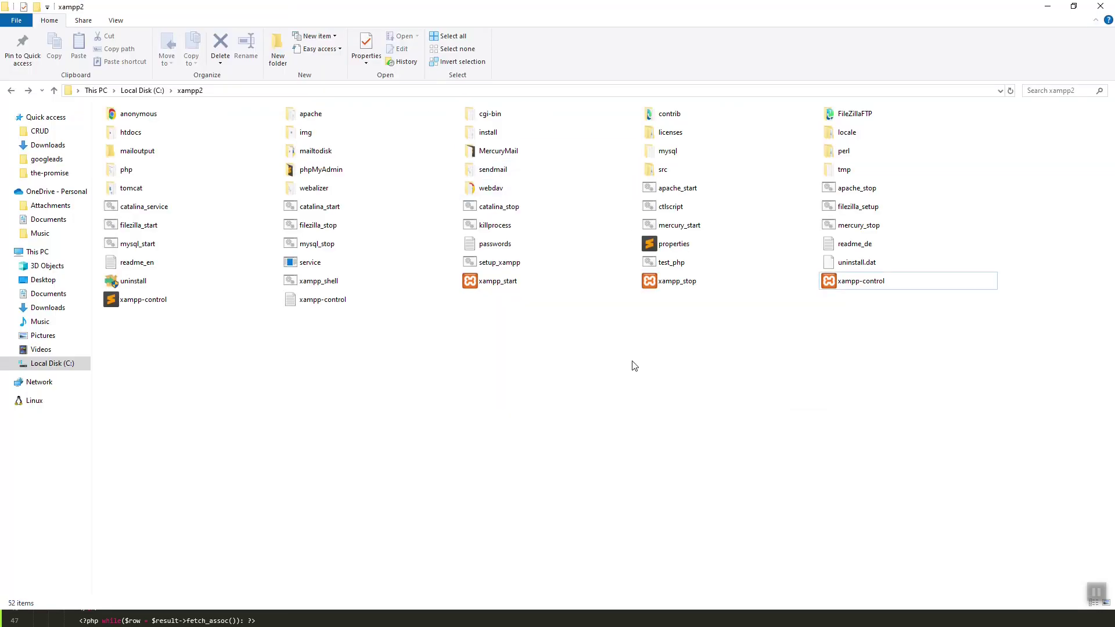
Open xampp2\htdocs\deploy-site in File Explorer, then return to the browser
{"action": "key", "text": "Up"}
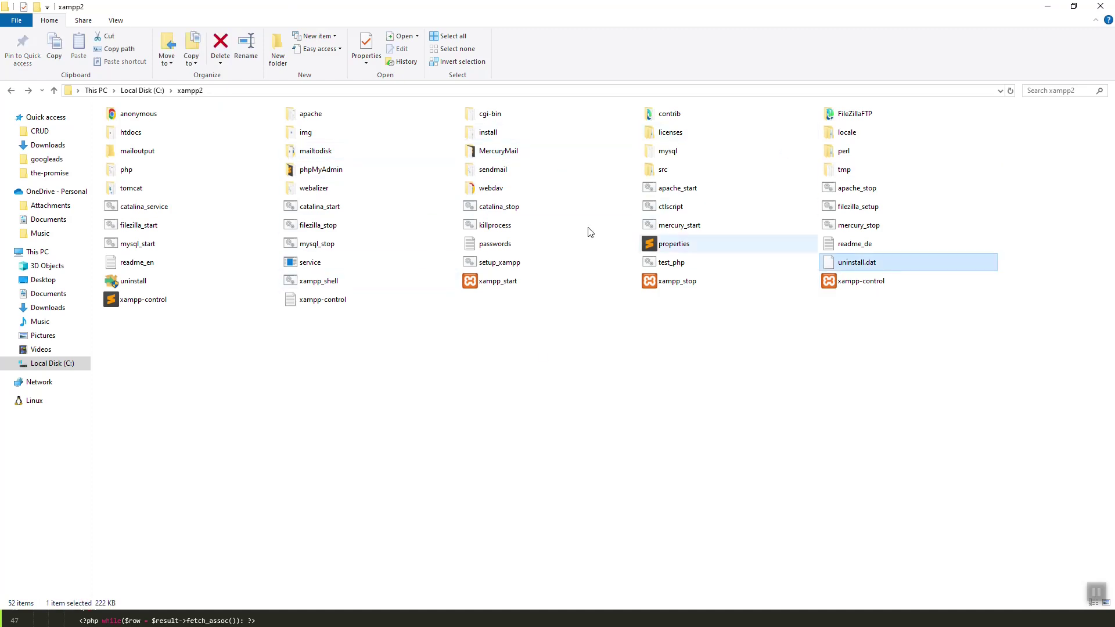
{"action": "double_click", "coordinate": [156, 135]}
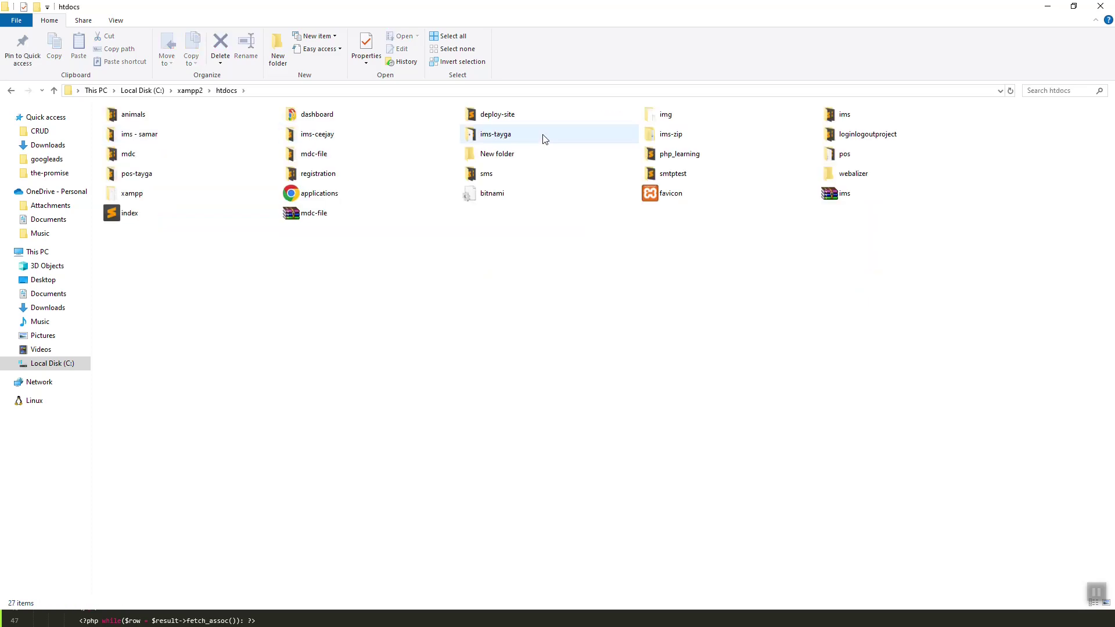
{"action": "double_click", "coordinate": [526, 119]}
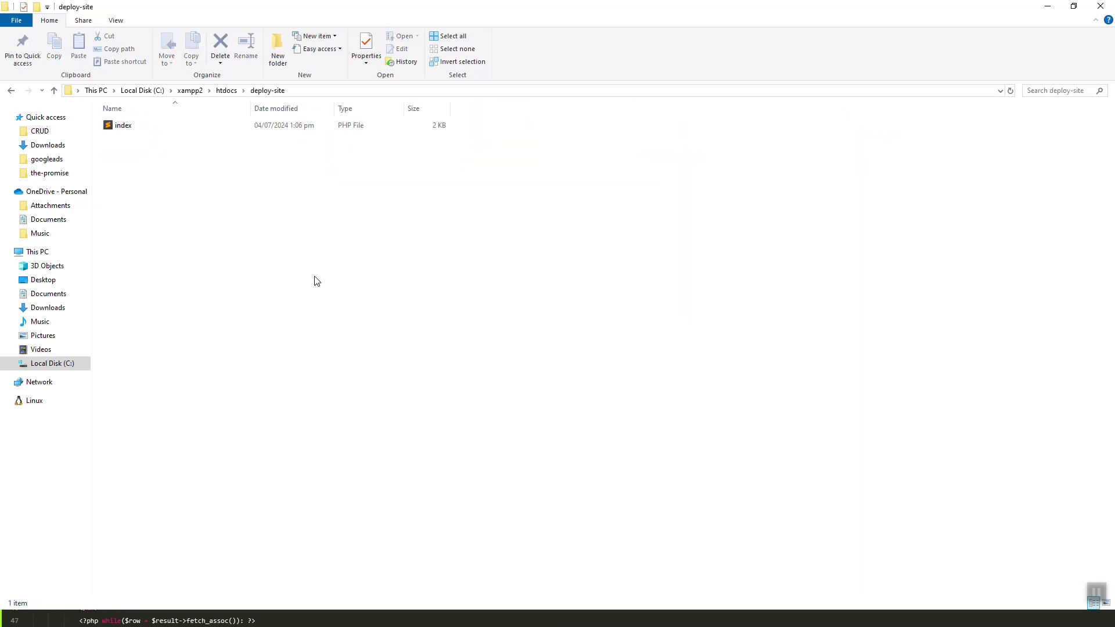
{"action": "key", "text": "alt+Tab"}
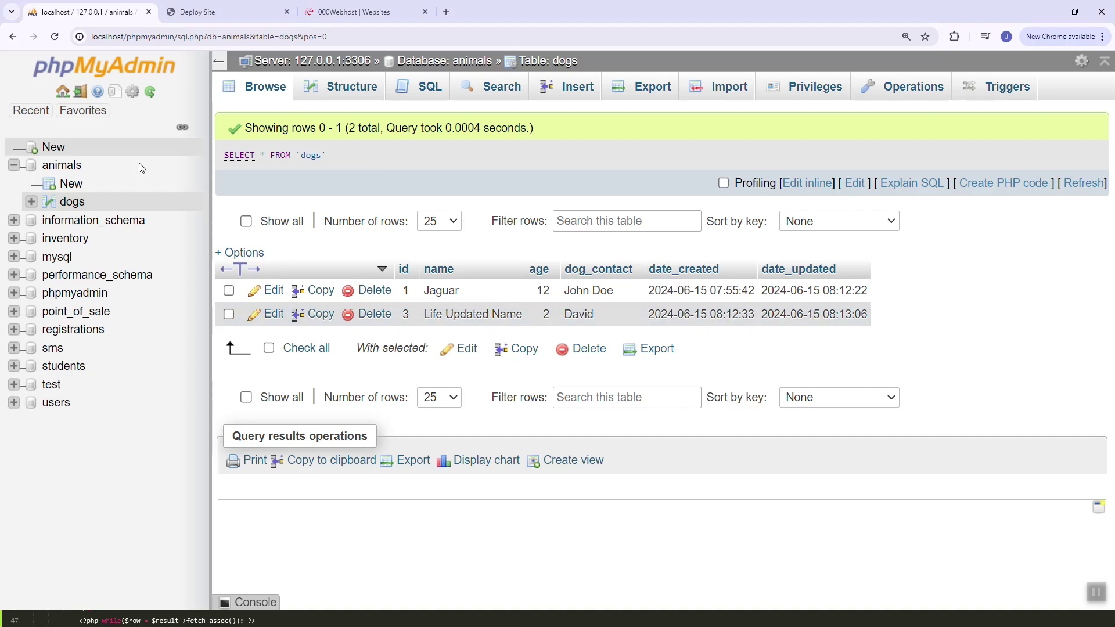
Open the lifebeyondcode dashboard from the websites list and check its unreachable live link
{"action": "key", "text": "ctrl+minus"}
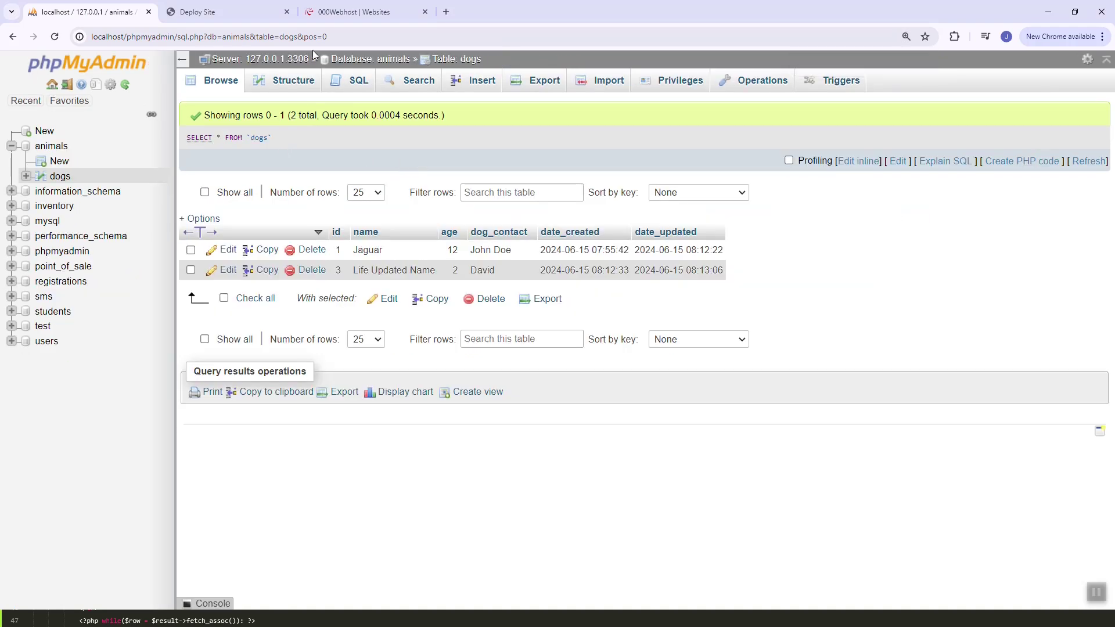
{"action": "left_click", "coordinate": [347, 23]}
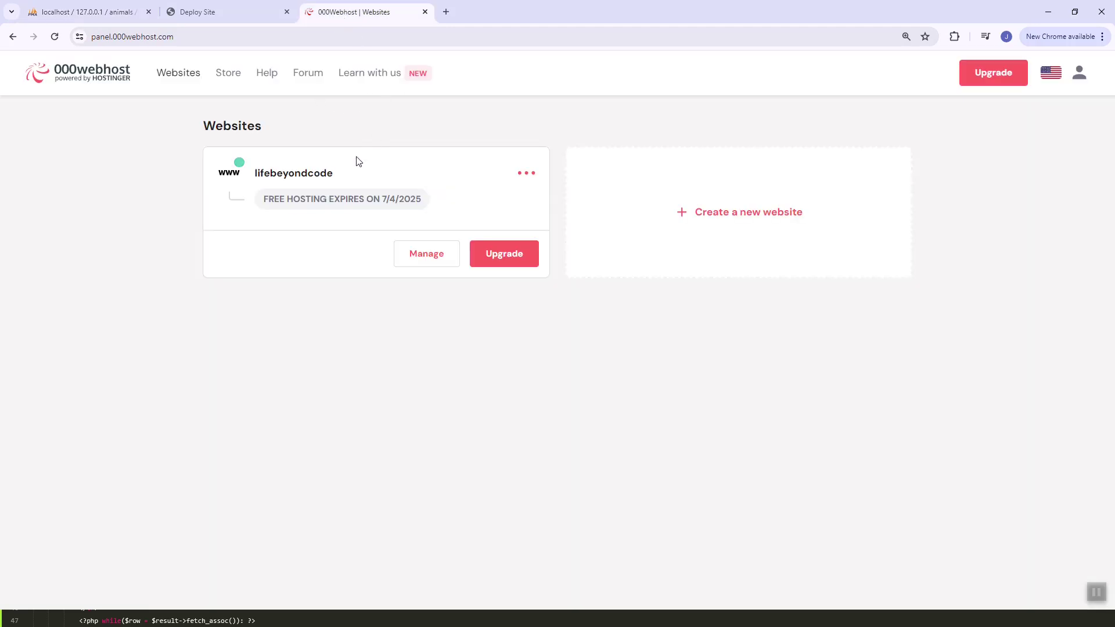
{"action": "left_click", "coordinate": [410, 256]}
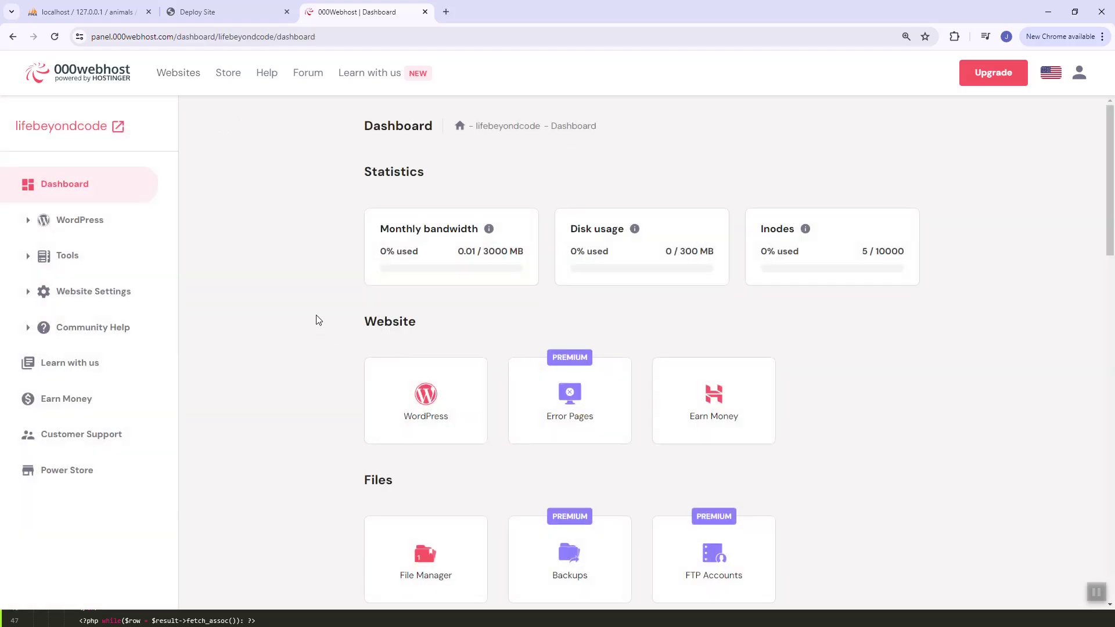
{"action": "left_click", "coordinate": [130, 133]}
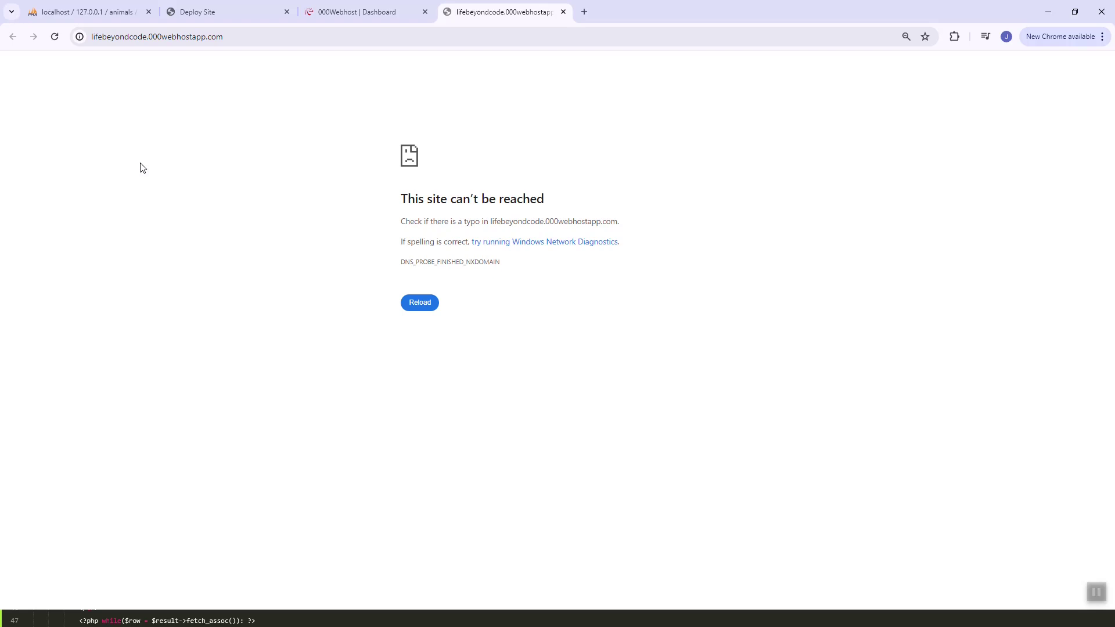
{"action": "left_click", "coordinate": [564, 13]}
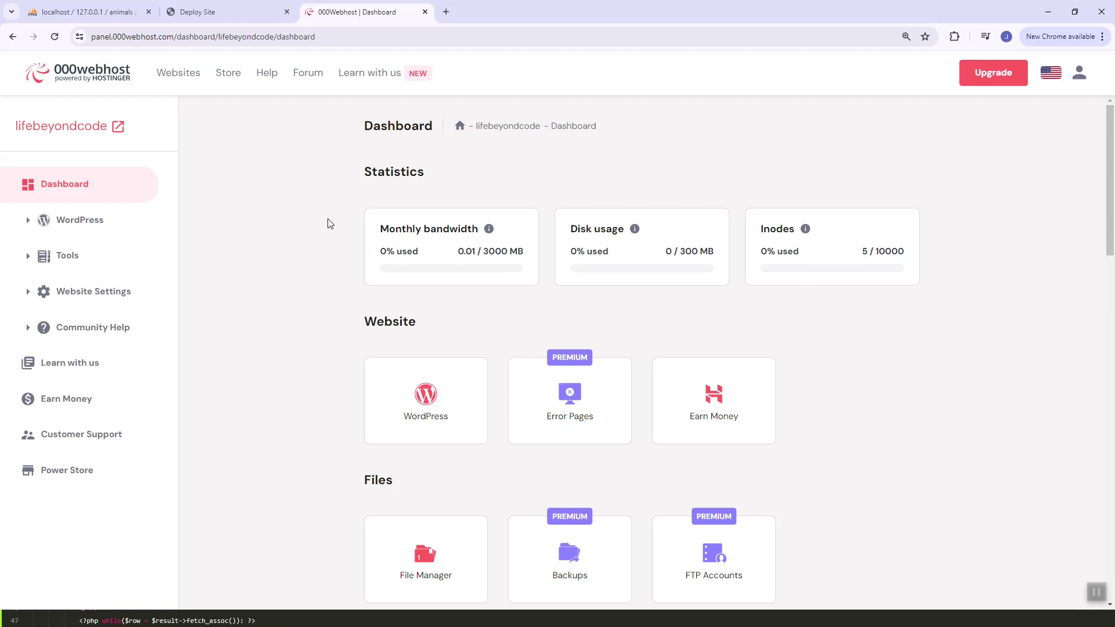
Set the dashboard zoom to 110% and expand Website settings and Tools in the sidebar
{"action": "key", "text": "ctrl+minus"}
{"action": "key", "text": "ctrl+plus"}
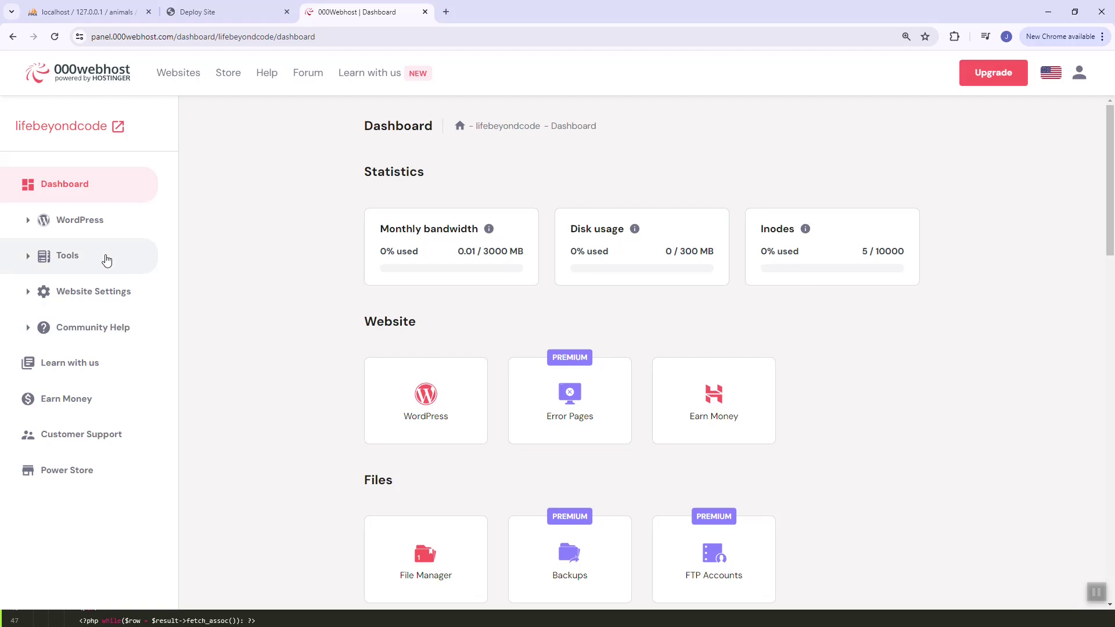
{"action": "left_click", "coordinate": [100, 301]}
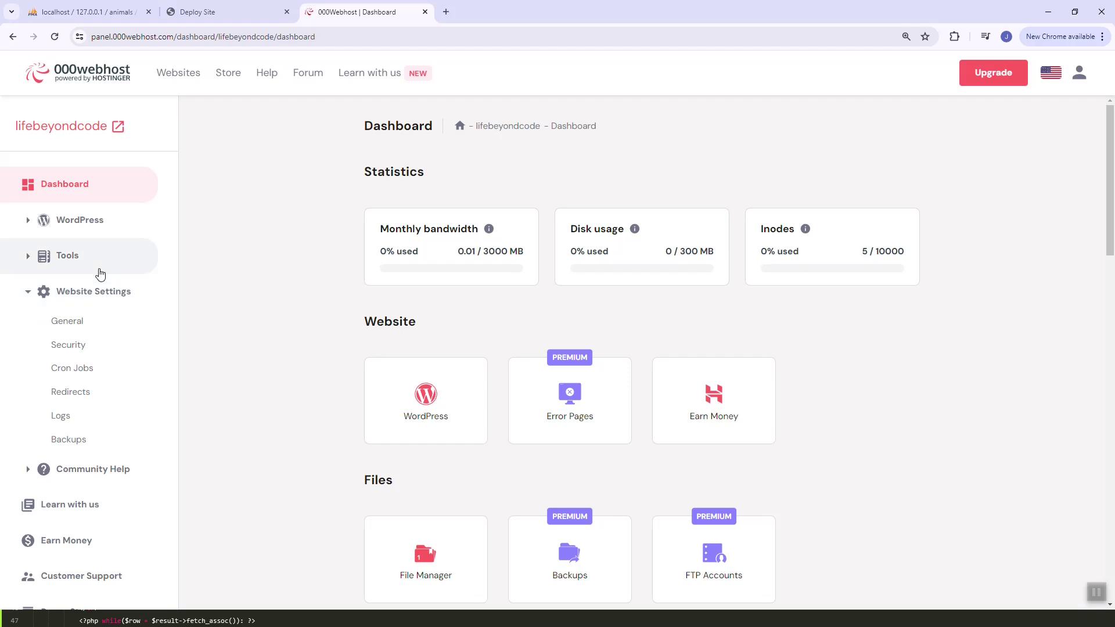
{"action": "left_click", "coordinate": [100, 270]}
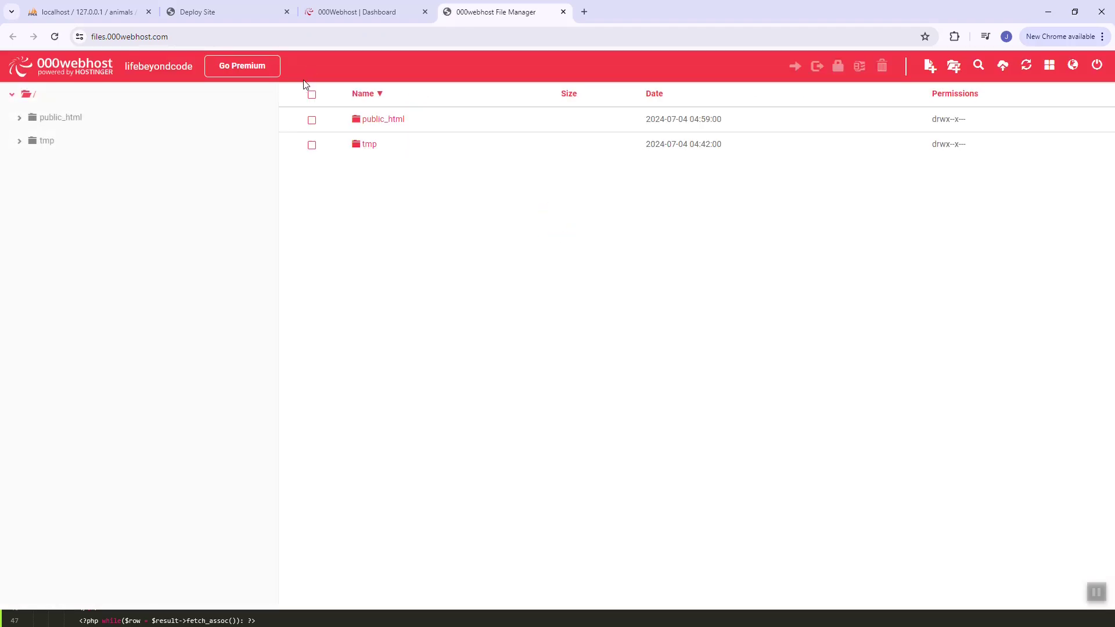
Delete the old index.php from public_html, leaving only .htaccess
{"action": "key", "text": "ctrl+plus"}
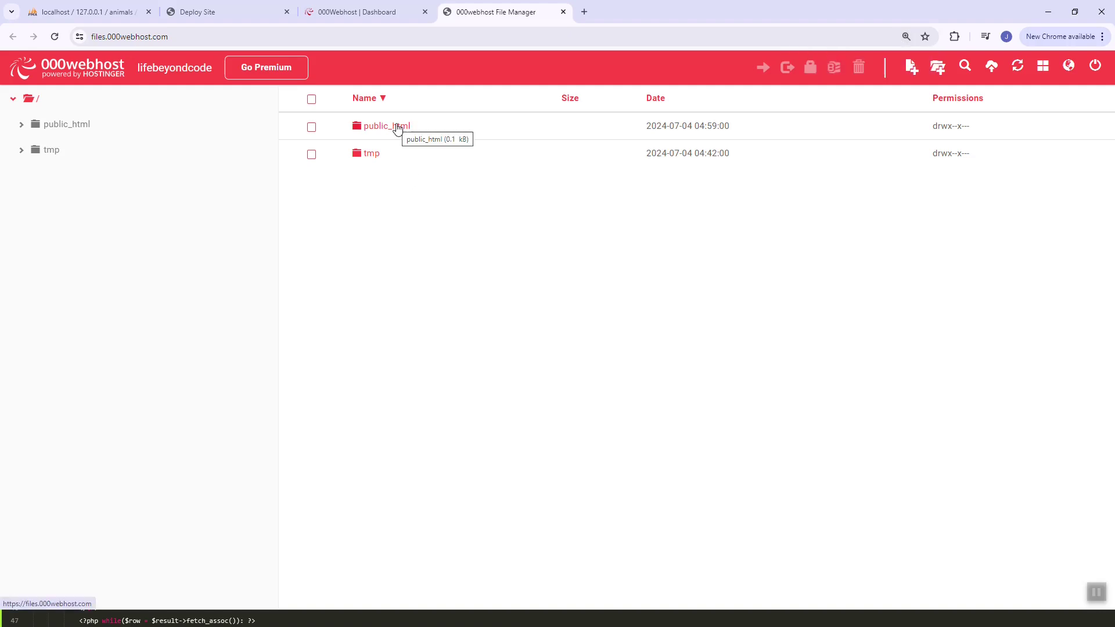
{"action": "left_click", "coordinate": [397, 129]}
{"action": "double_click", "coordinate": [387, 134]}
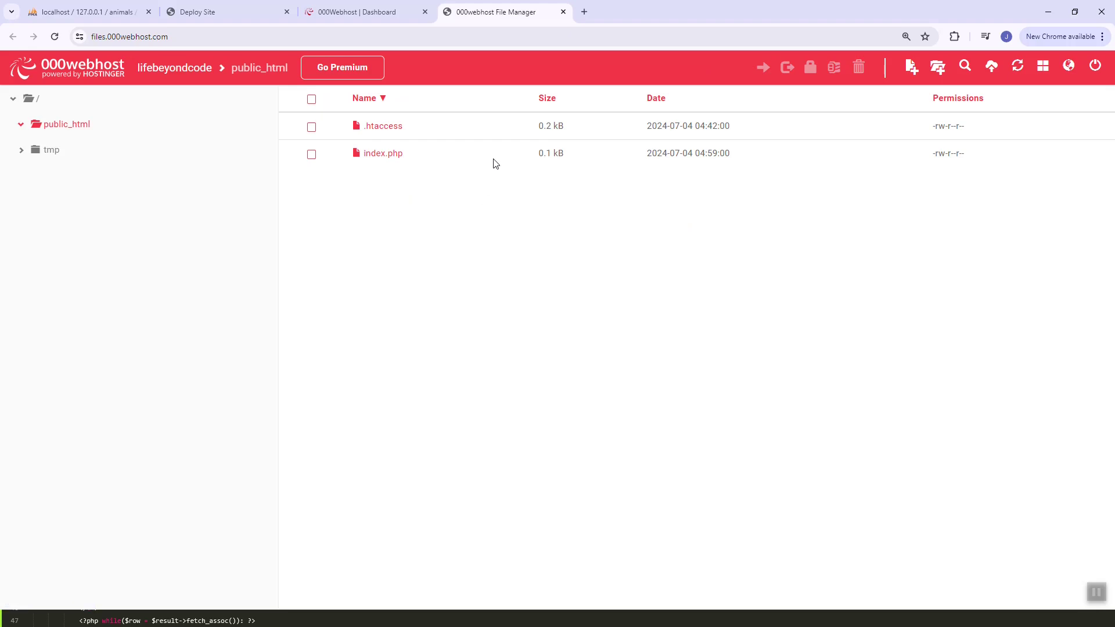
{"action": "left_click", "coordinate": [495, 156]}
{"action": "right_click", "coordinate": [494, 157]}
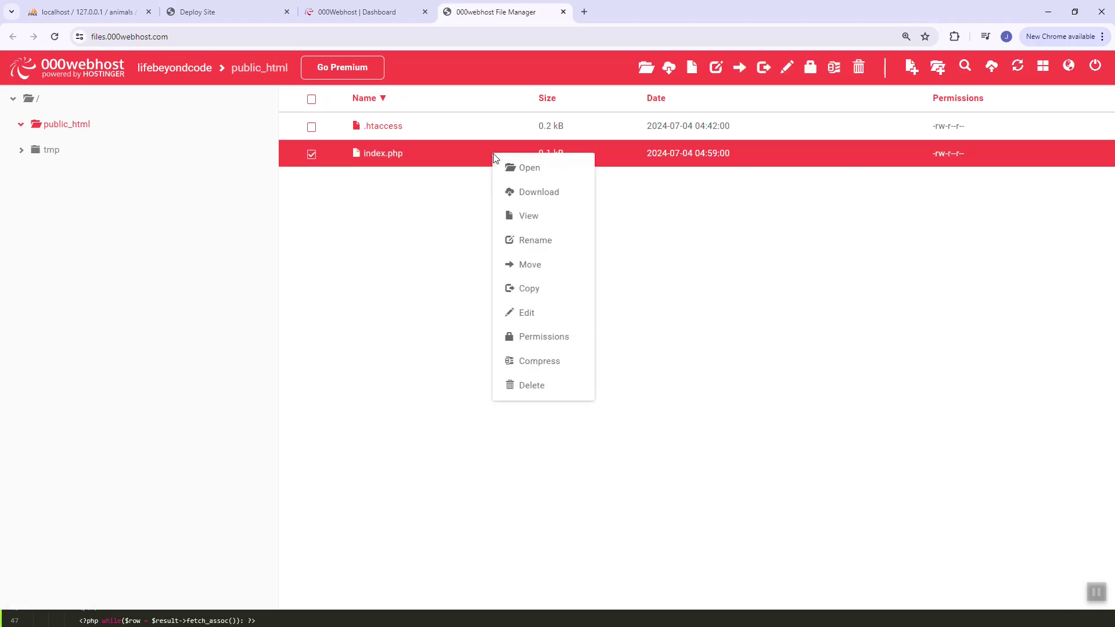
{"action": "left_click", "coordinate": [542, 386]}
{"action": "left_click", "coordinate": [718, 170]}
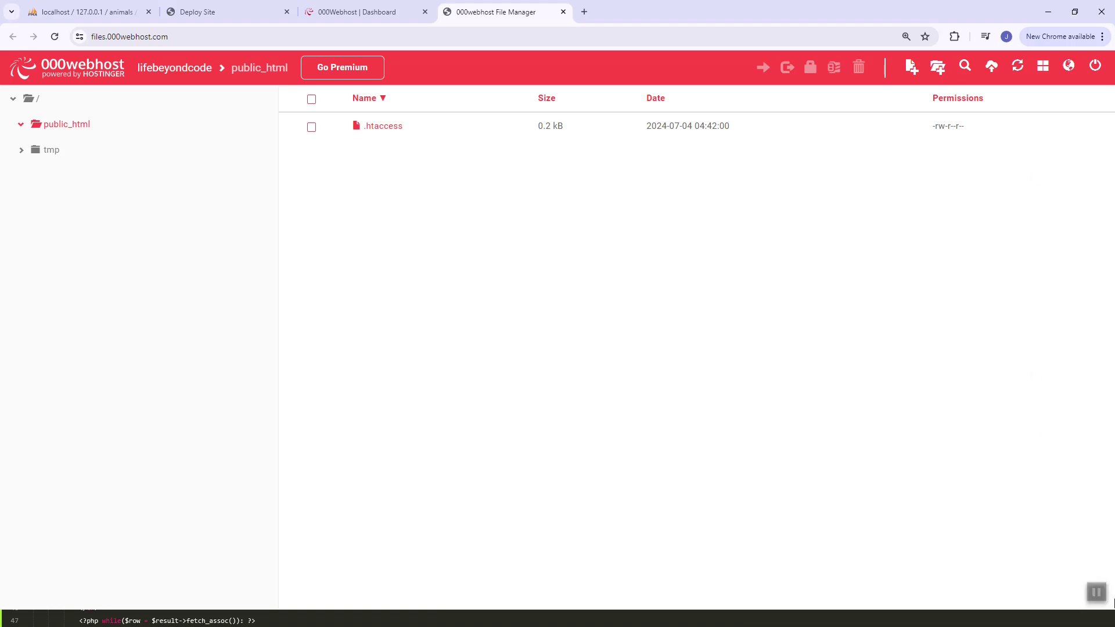
Upload index.php from C:\xampp2\htdocs\deploy-site into public_html
{"action": "left_click", "coordinate": [994, 68]}
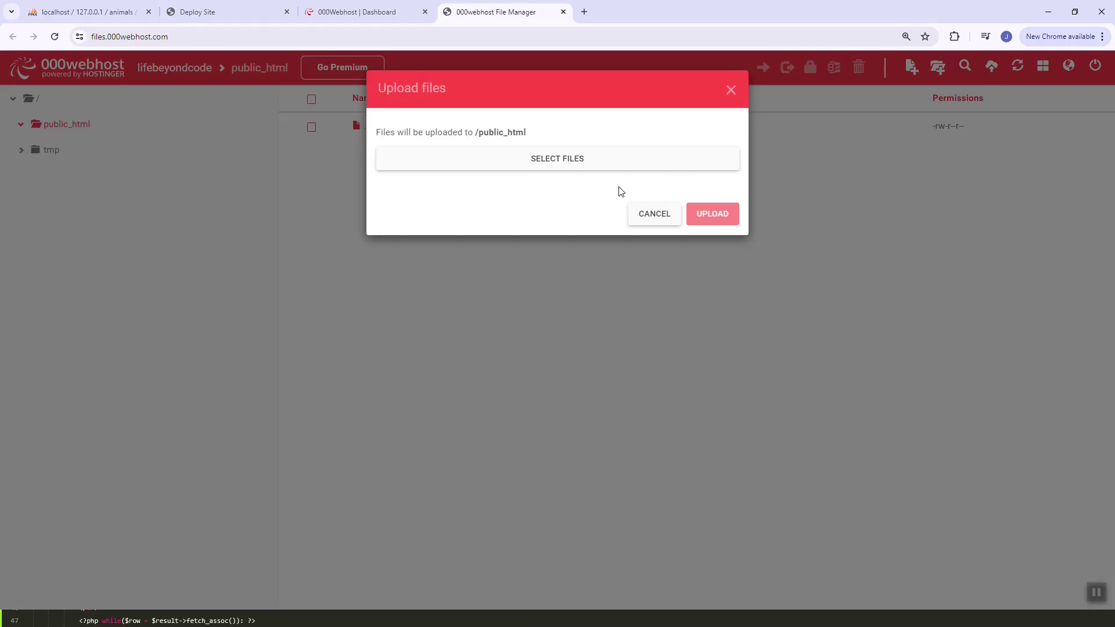
{"action": "left_click", "coordinate": [615, 160]}
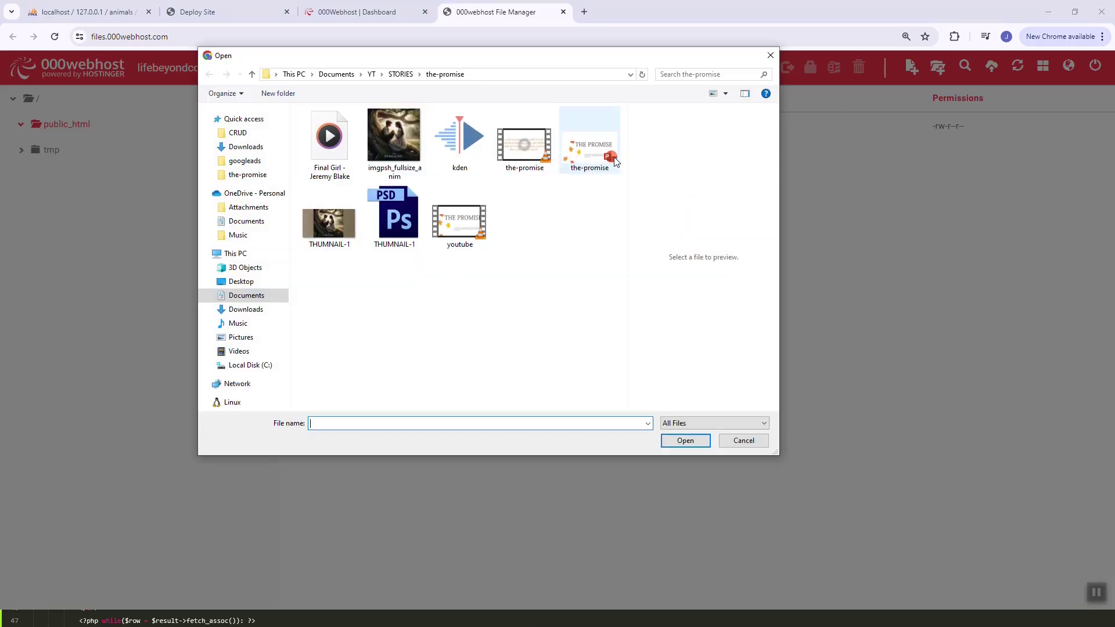
{"action": "left_click", "coordinate": [270, 372]}
{"action": "scroll", "coordinate": [388, 323], "scroll_direction": "down", "scroll_amount": 3}
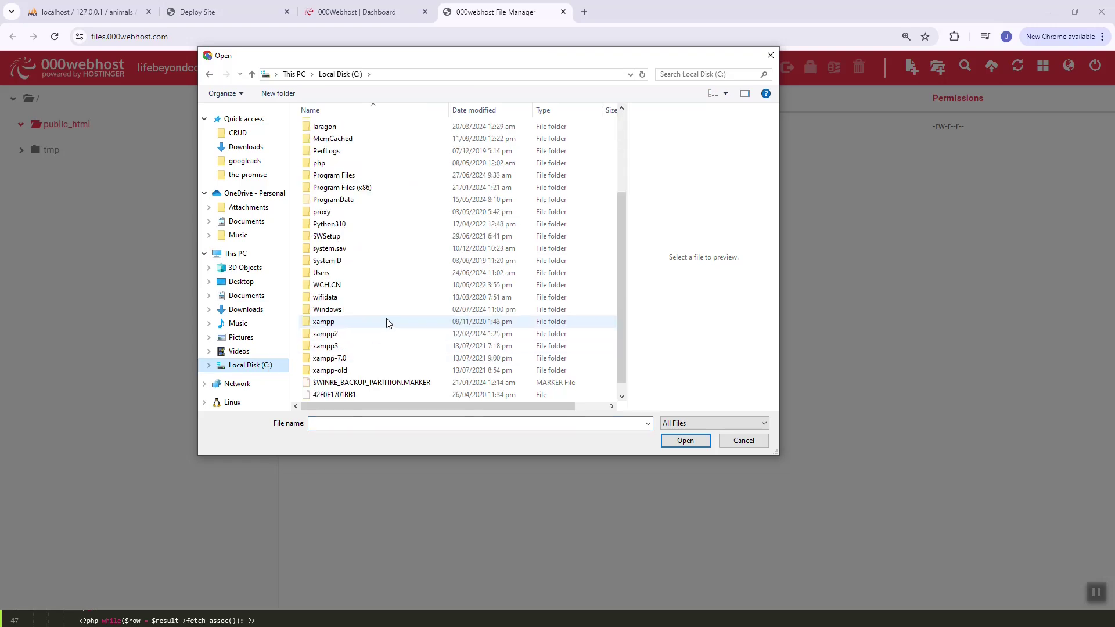
{"action": "double_click", "coordinate": [388, 335]}
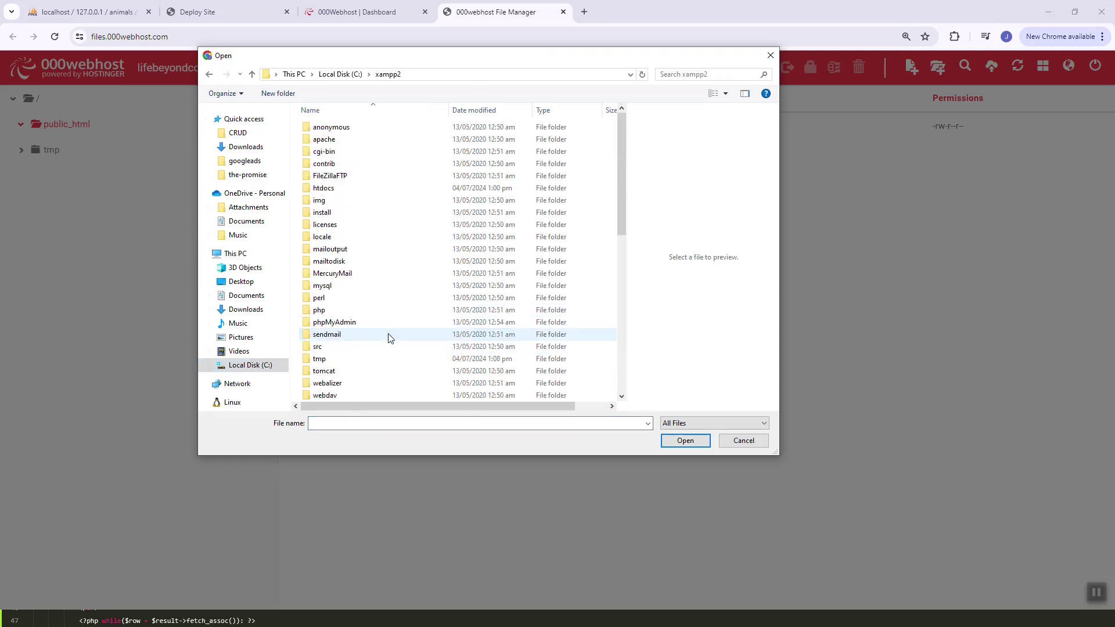
{"action": "scroll", "coordinate": [401, 321], "scroll_direction": "down", "scroll_amount": 3}
{"action": "scroll", "coordinate": [401, 321], "scroll_direction": "up", "scroll_amount": 3}
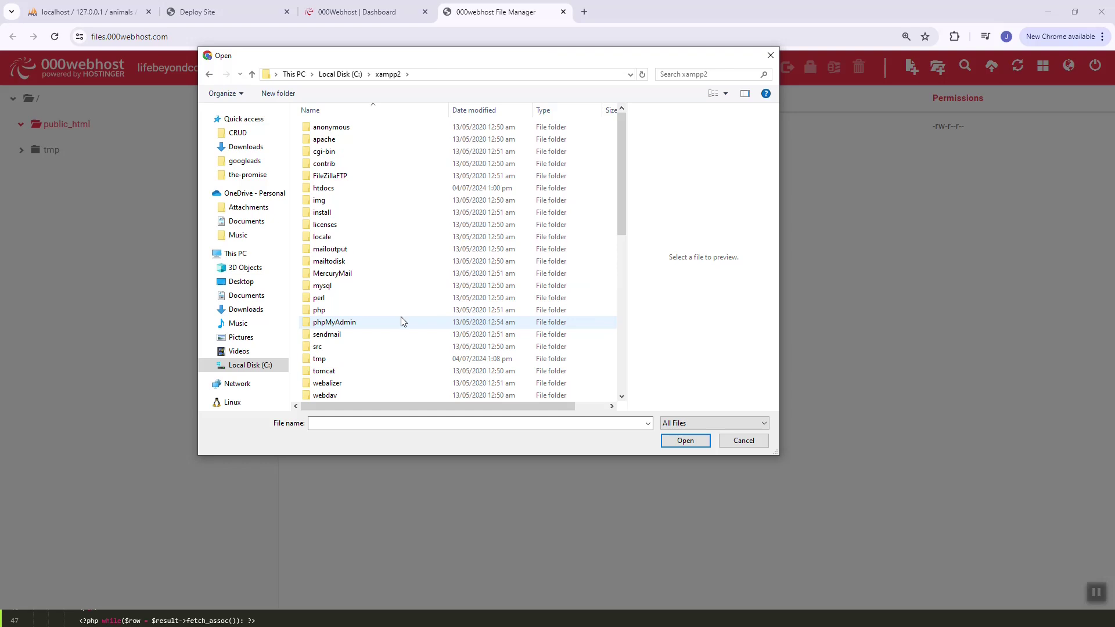
{"action": "double_click", "coordinate": [415, 189]}
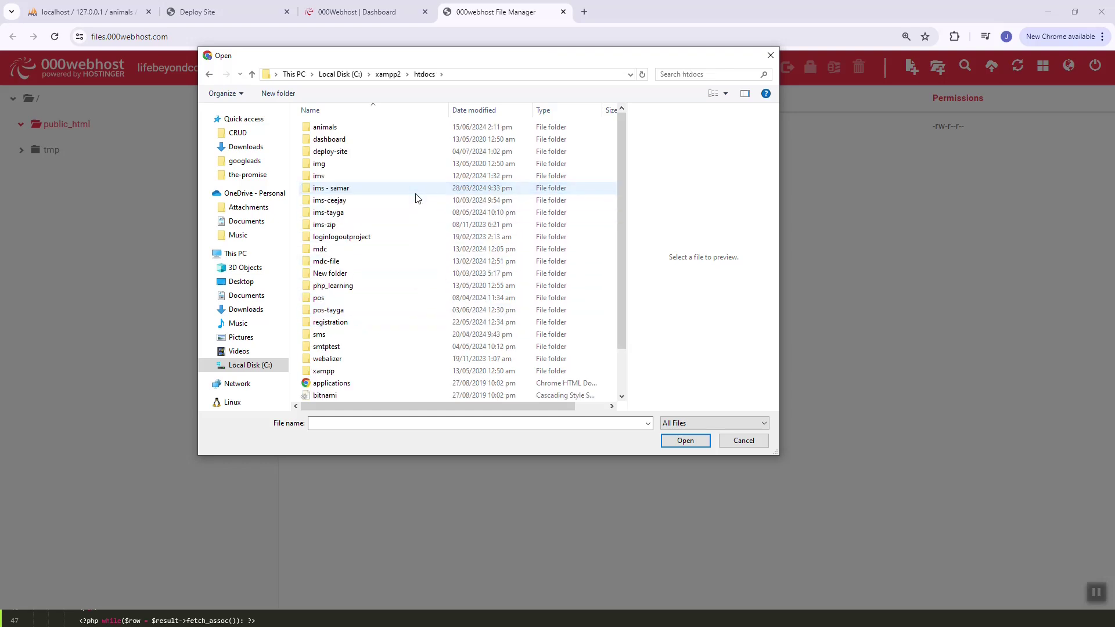
{"action": "double_click", "coordinate": [418, 152]}
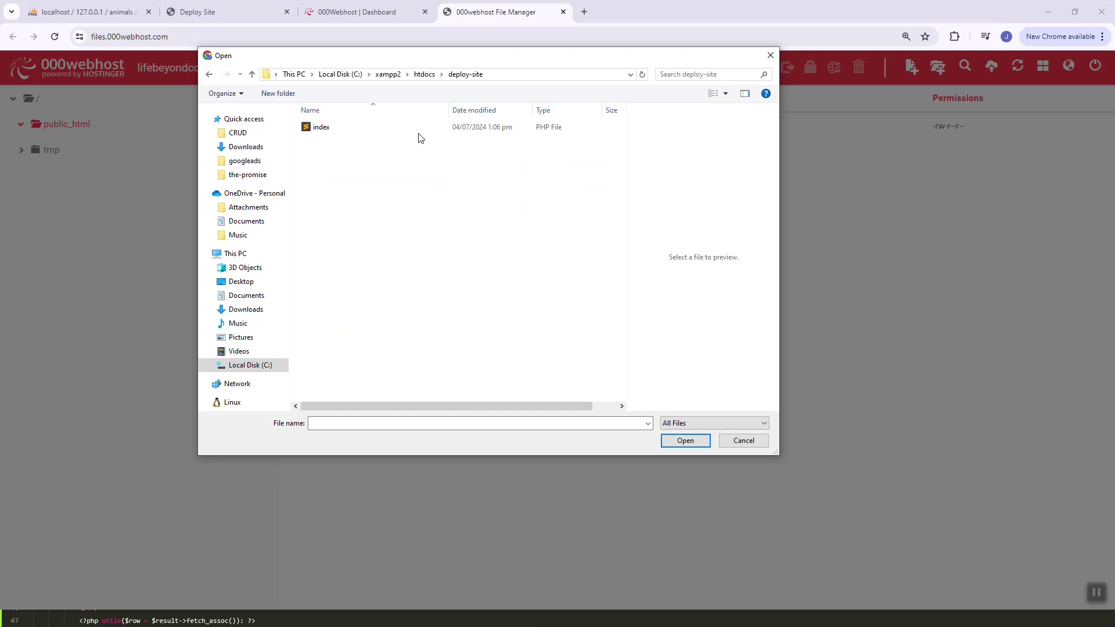
{"action": "left_click", "coordinate": [418, 132]}
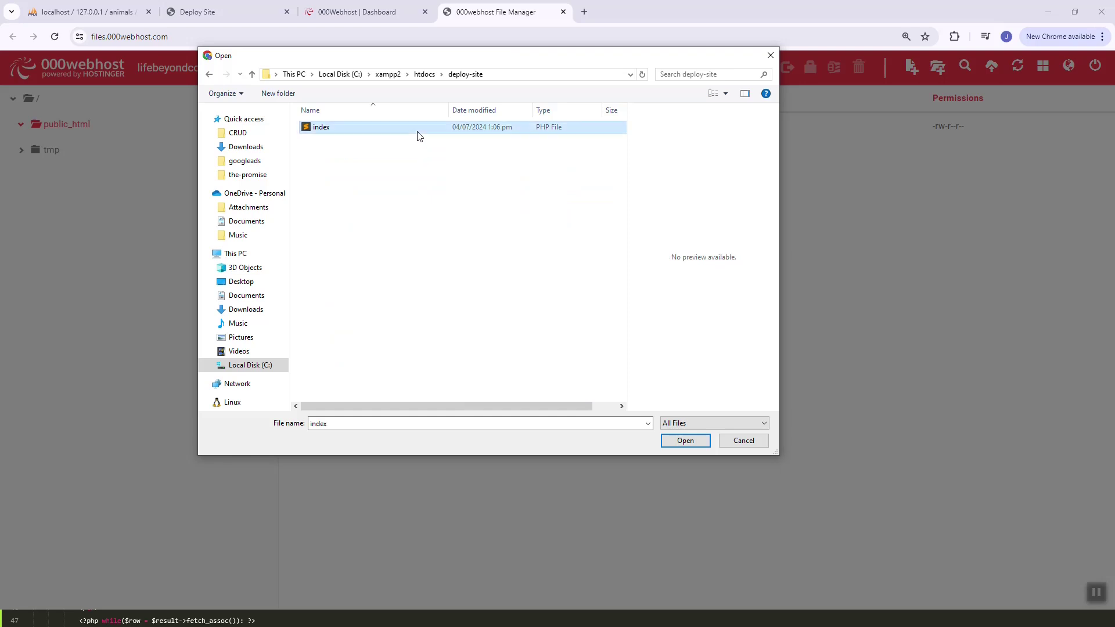
{"action": "left_click", "coordinate": [685, 441]}
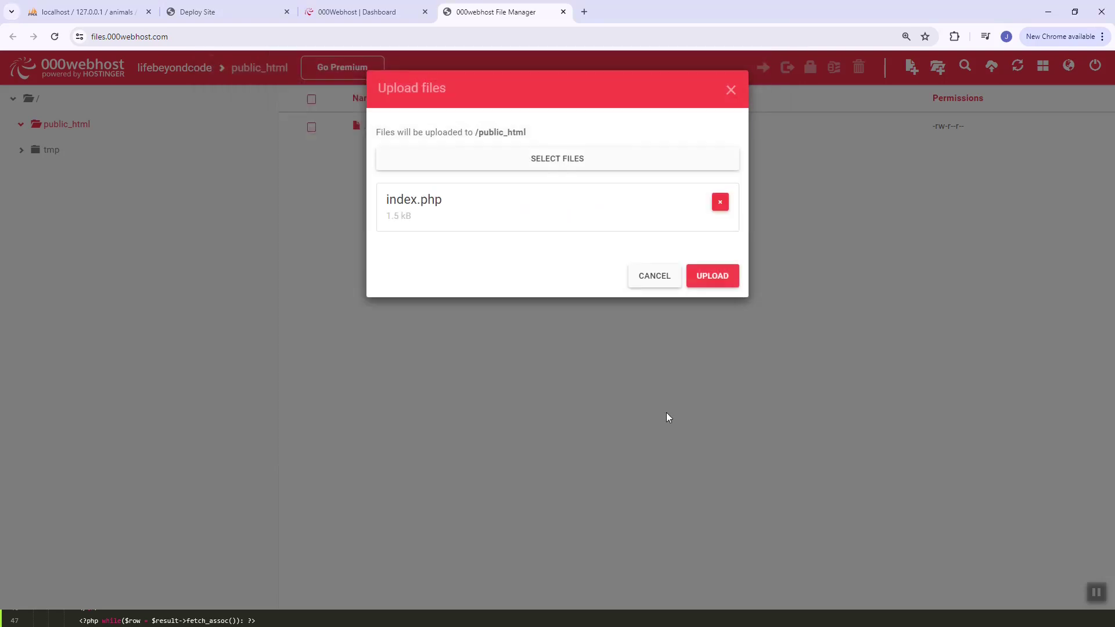
{"action": "left_click", "coordinate": [713, 277]}
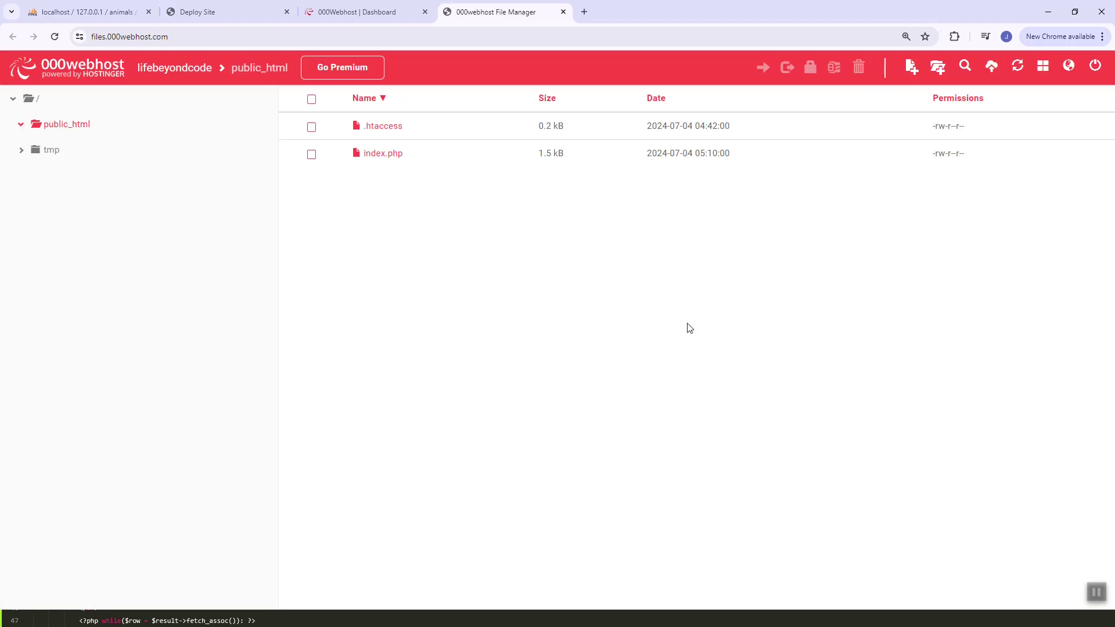
Return to the 000webhost dashboard at 125% zoom and open the Database Manager
{"action": "left_click", "coordinate": [443, 165]}
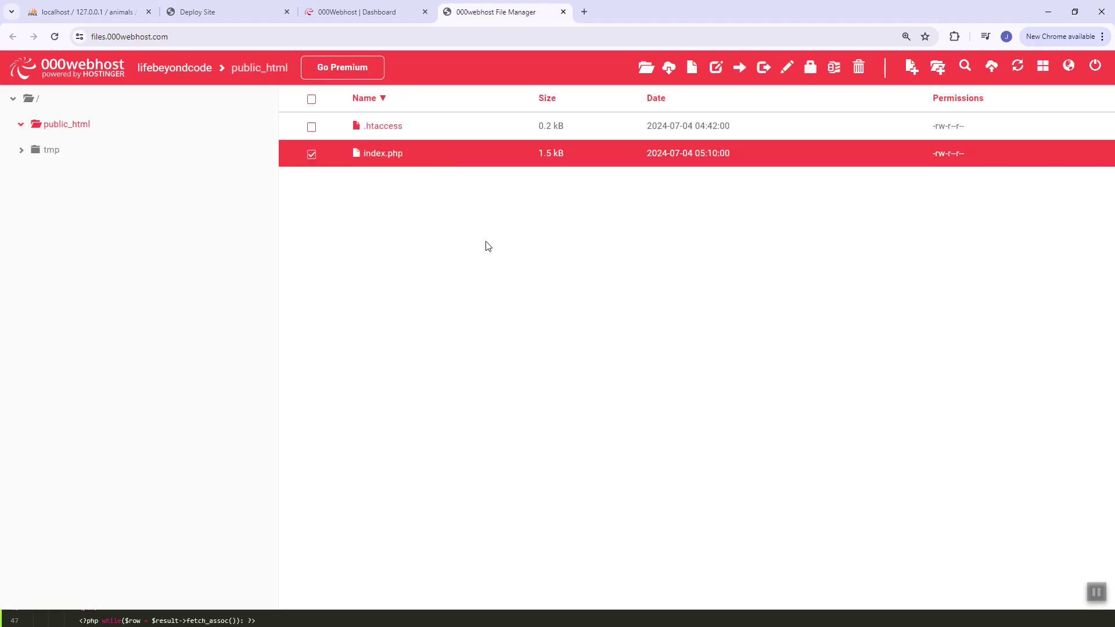
{"action": "left_click", "coordinate": [87, 12]}
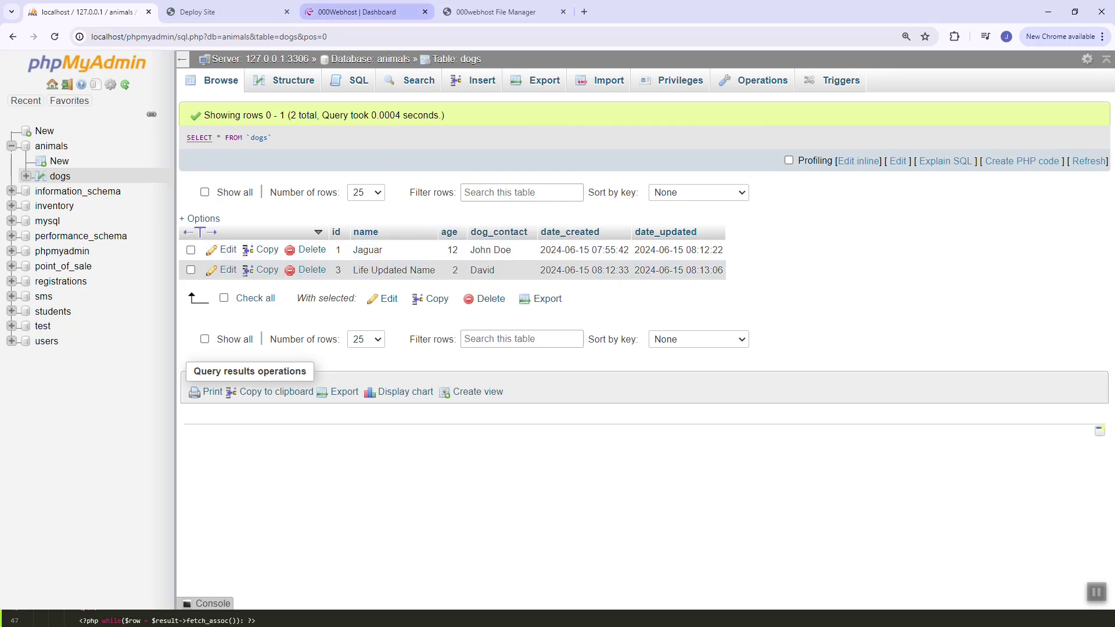
{"action": "left_click", "coordinate": [360, 12]}
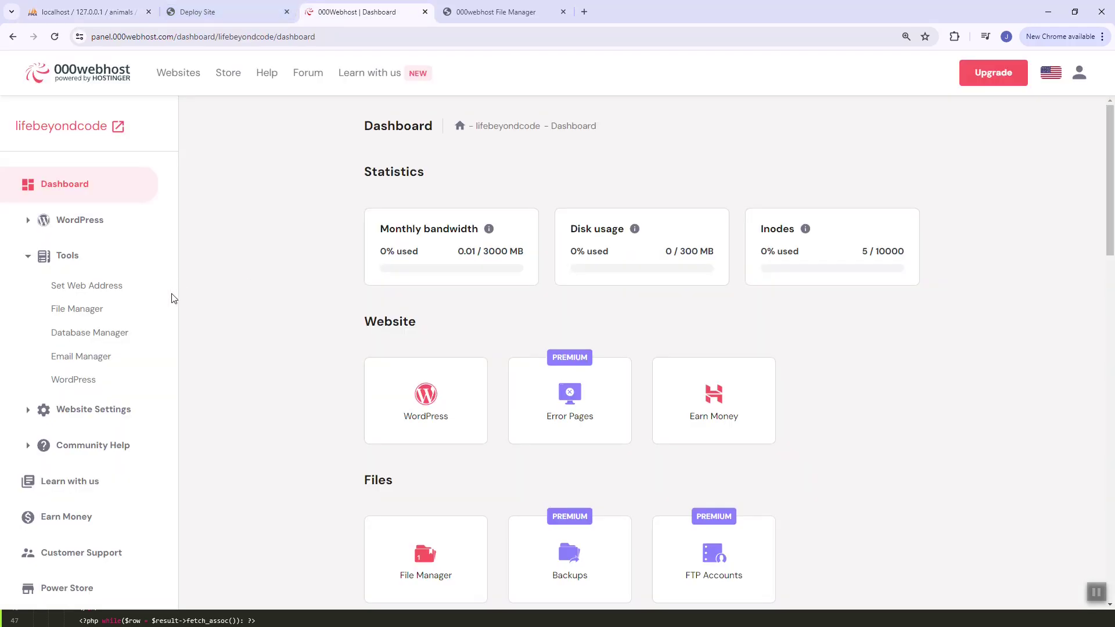
{"action": "key", "text": "ctrl+plus"}
{"action": "key", "text": "ctrl+plus"}
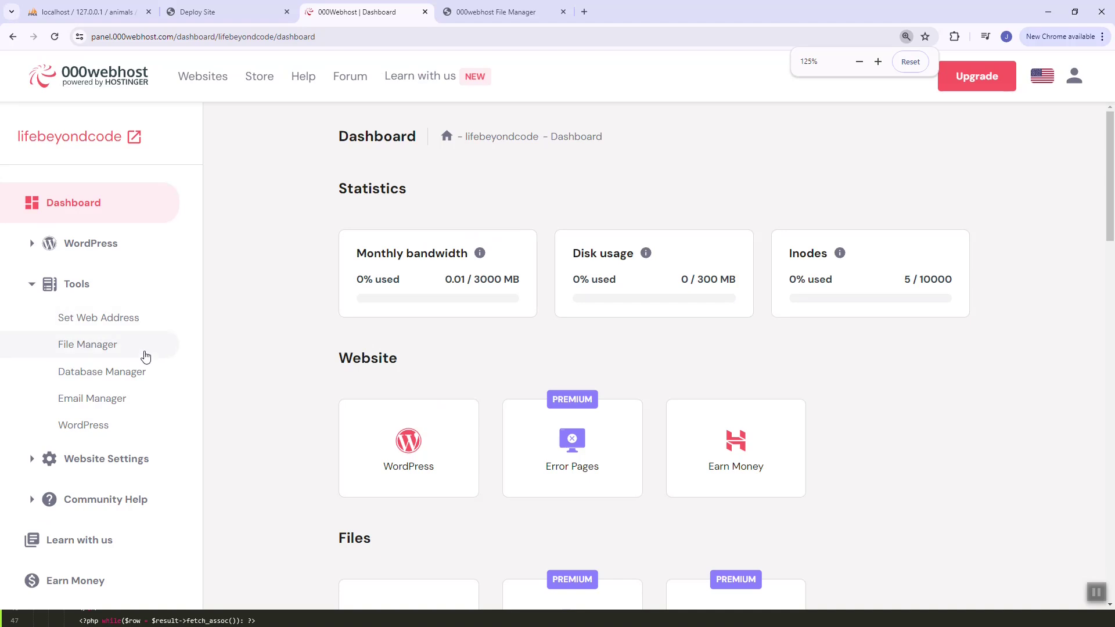
{"action": "left_click", "coordinate": [136, 375]}
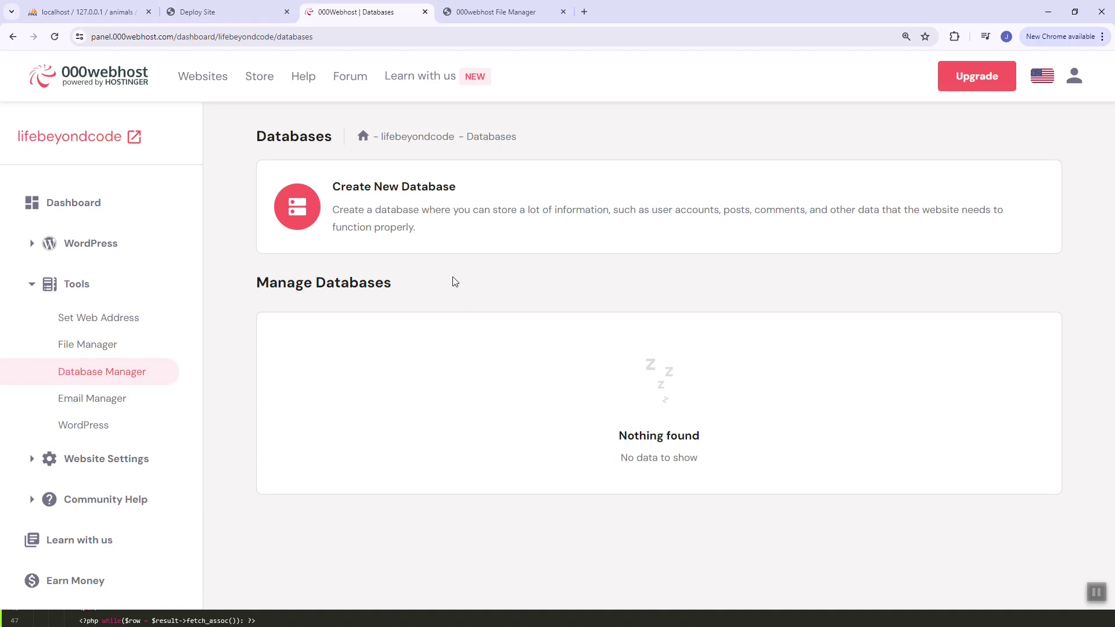
Create a database named animals, which becomes id22404841_animals with 0 tables
{"action": "left_click", "coordinate": [454, 247]}
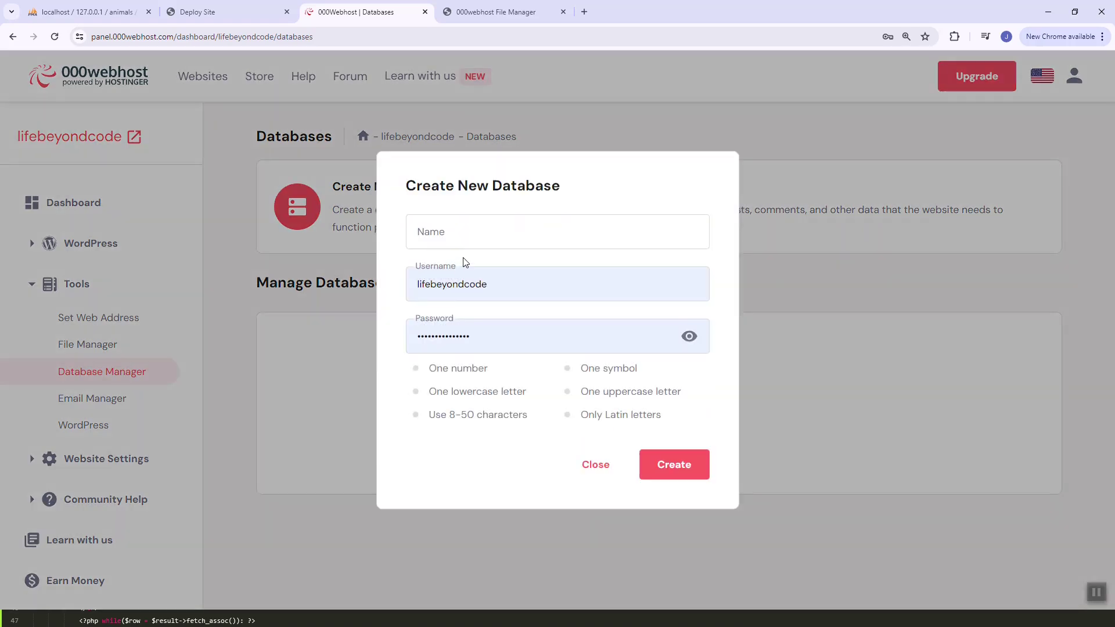
{"action": "left_click", "coordinate": [503, 227]}
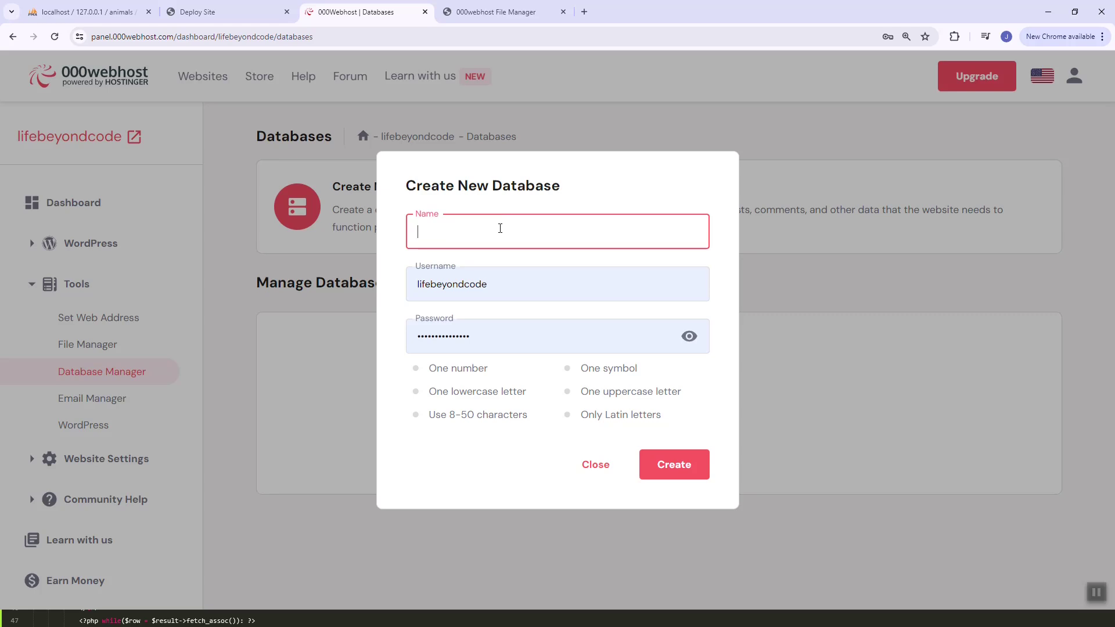
{"action": "type", "text": "animal"}
{"action": "left_click", "coordinate": [87, 11]}
{"action": "left_click", "coordinate": [366, 12]}
{"action": "left_click", "coordinate": [659, 472]}
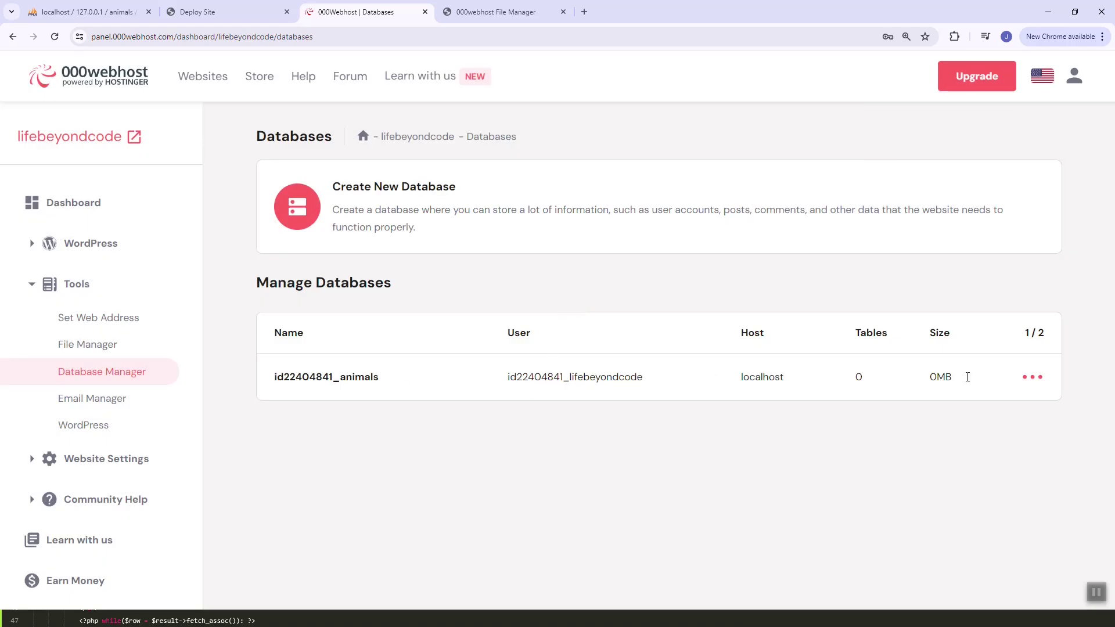
{"action": "left_click", "coordinate": [1025, 377]}
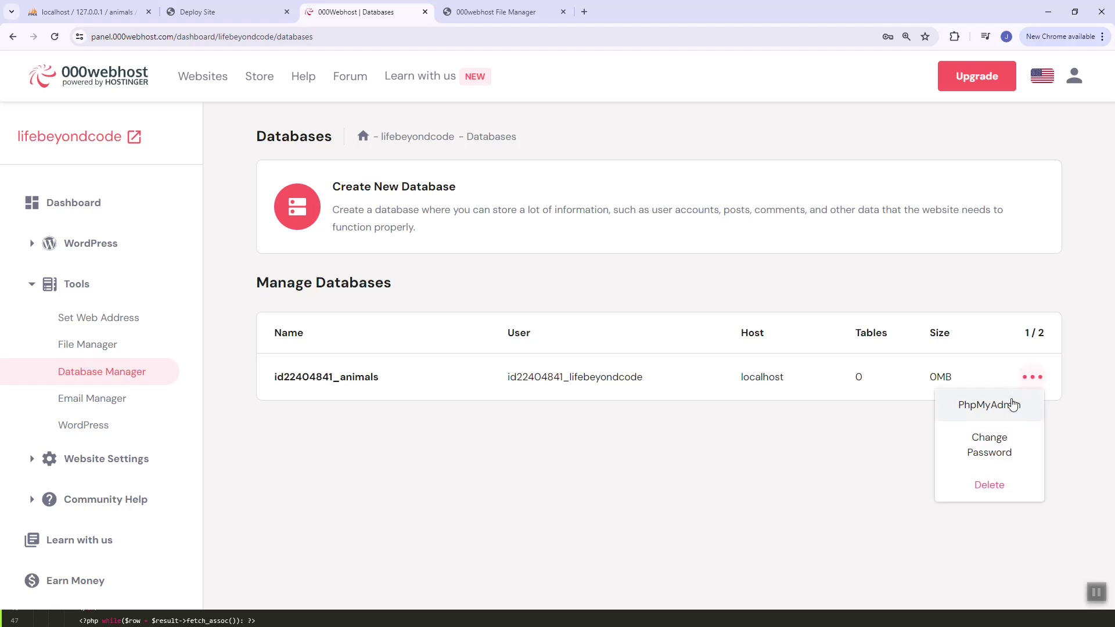
Open Change Password for the animals database and try entering a new password
{"action": "left_click", "coordinate": [1003, 445]}
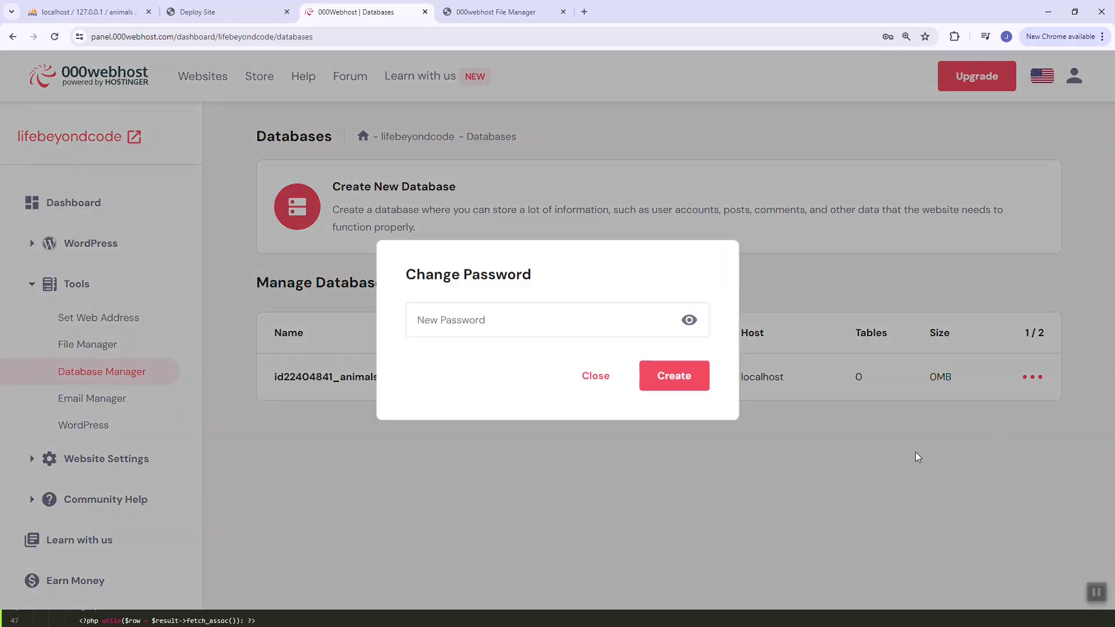
{"action": "left_click", "coordinate": [631, 305]}
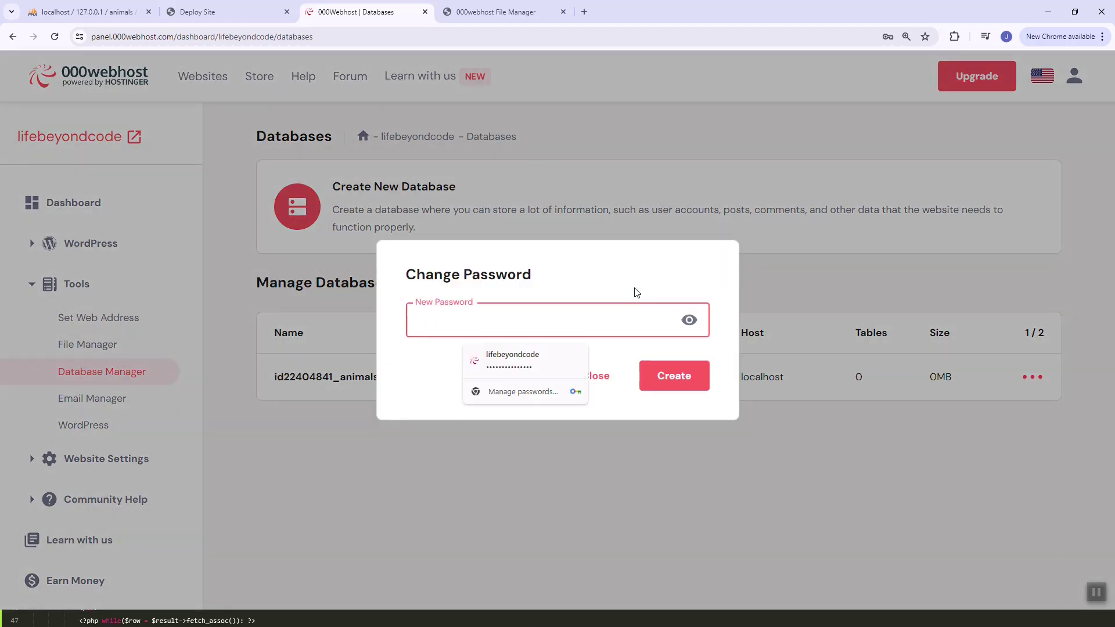
{"action": "left_click", "coordinate": [620, 303]}
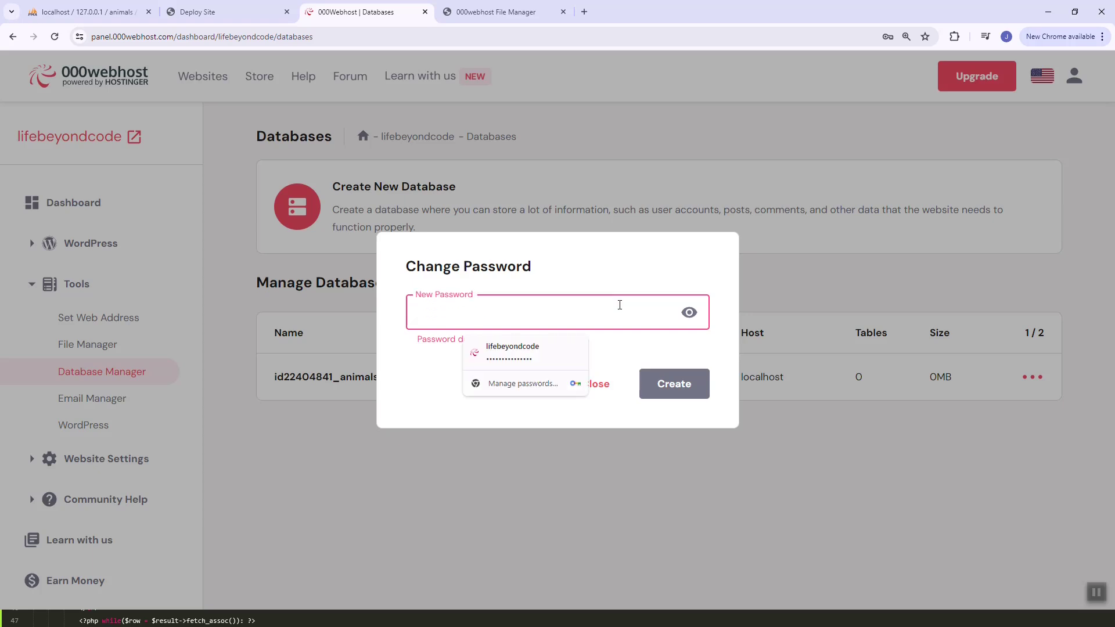
{"action": "type", "text": "pass"}
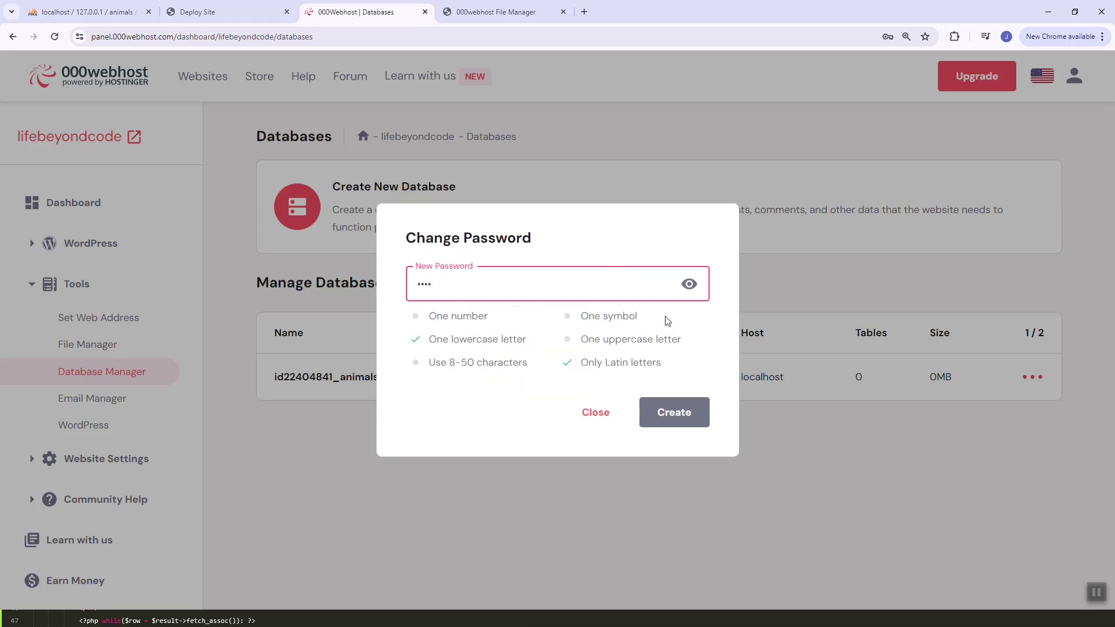
{"action": "key", "text": "ctrl+a"}
{"action": "left_click", "coordinate": [623, 295]}
{"action": "key", "text": "ctrl+a"}
{"action": "key", "text": "BackSpace"}
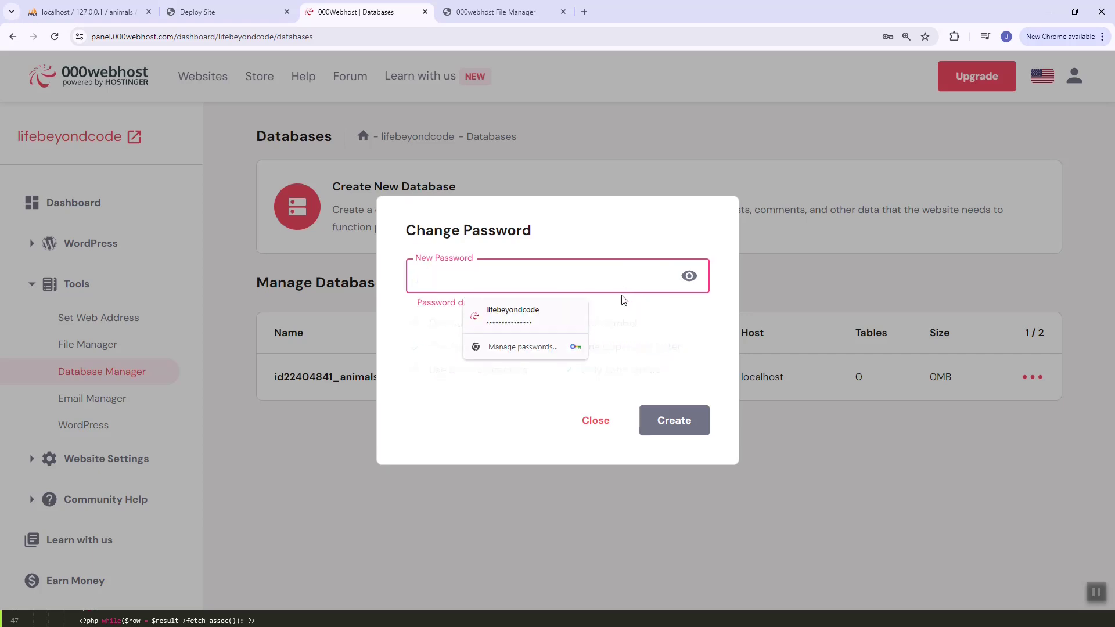
{"action": "type", "text": "test"}
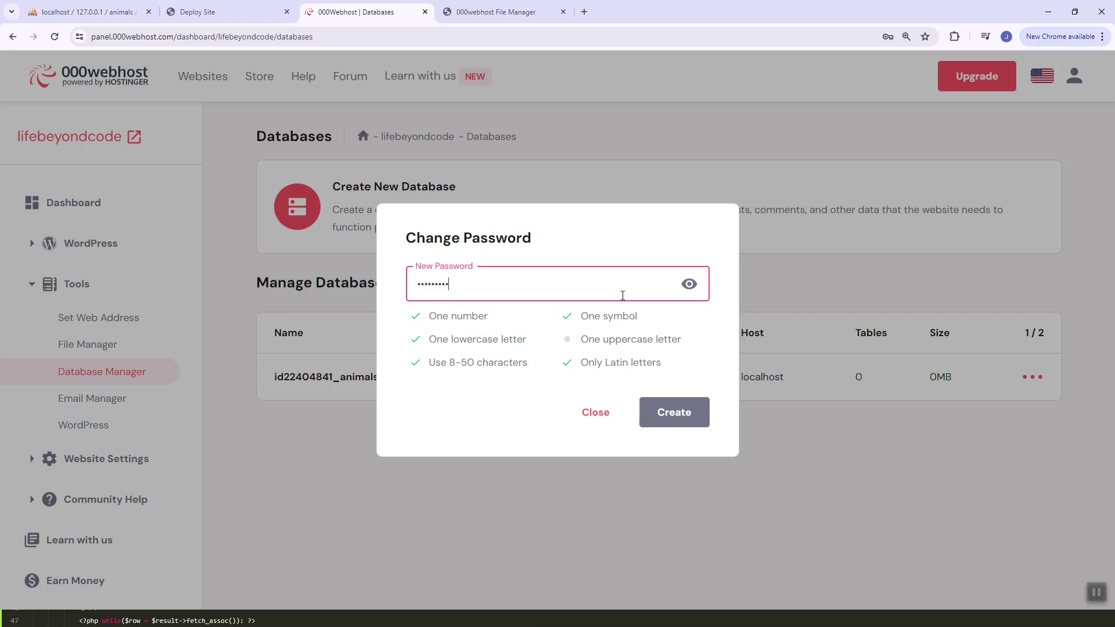
Enter the final new database password, save it, and open the database's actions list
{"action": "key", "text": "ctrl+a"}
{"action": "type", "text": "T"}
{"action": "key", "text": "ctrl+a"}
{"action": "type", "text": "Test123@"}
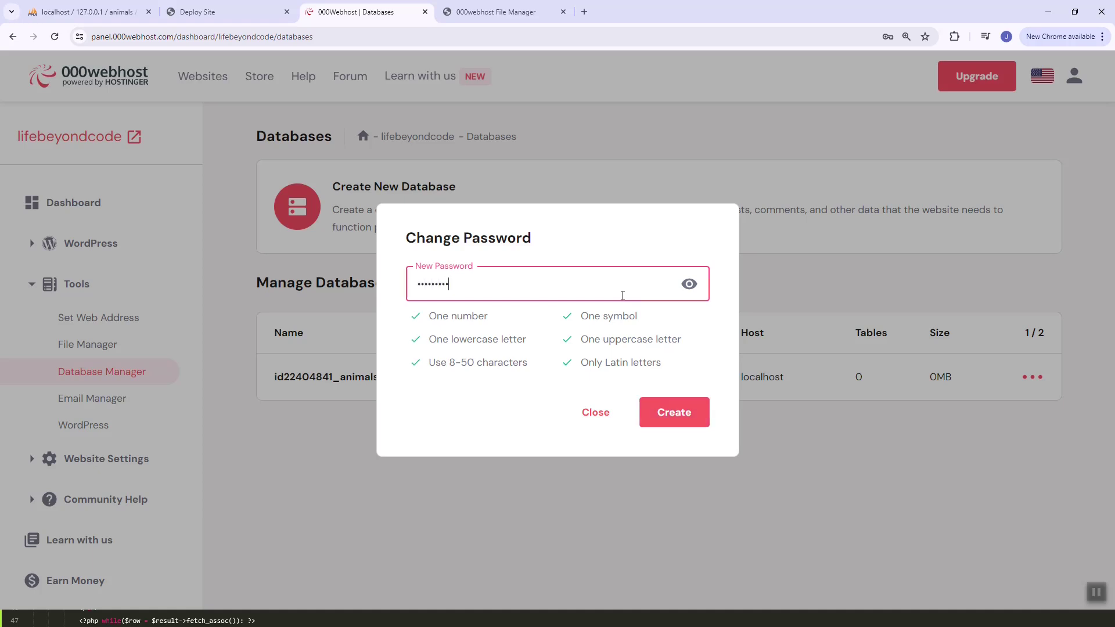
{"action": "left_click", "coordinate": [690, 287]}
{"action": "left_click", "coordinate": [482, 290]}
{"action": "left_click", "coordinate": [682, 414]}
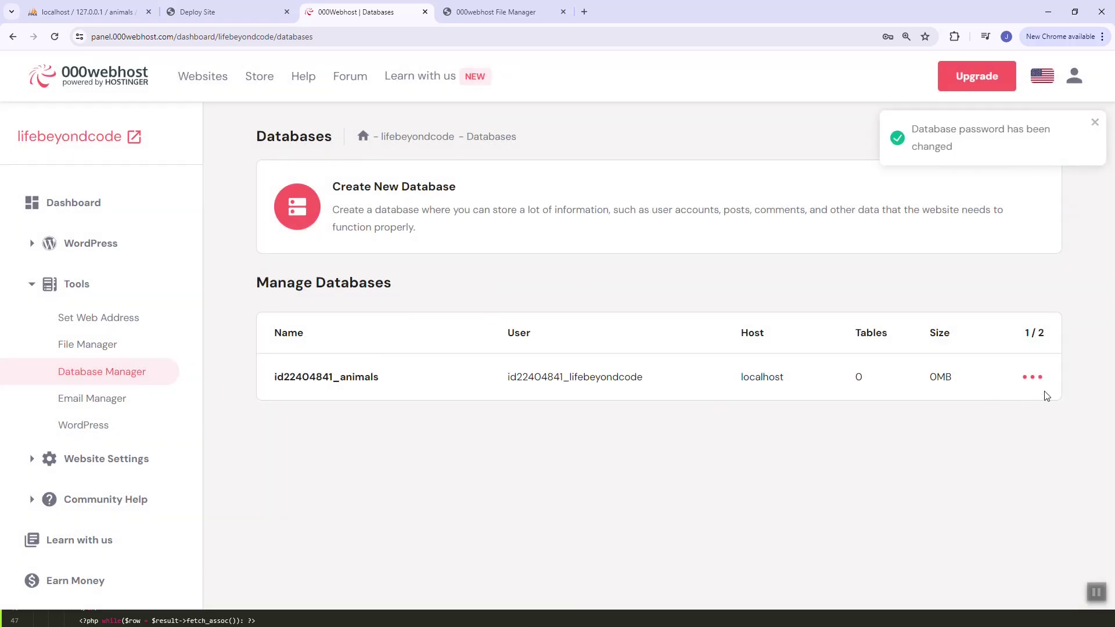
{"action": "left_click", "coordinate": [1034, 377]}
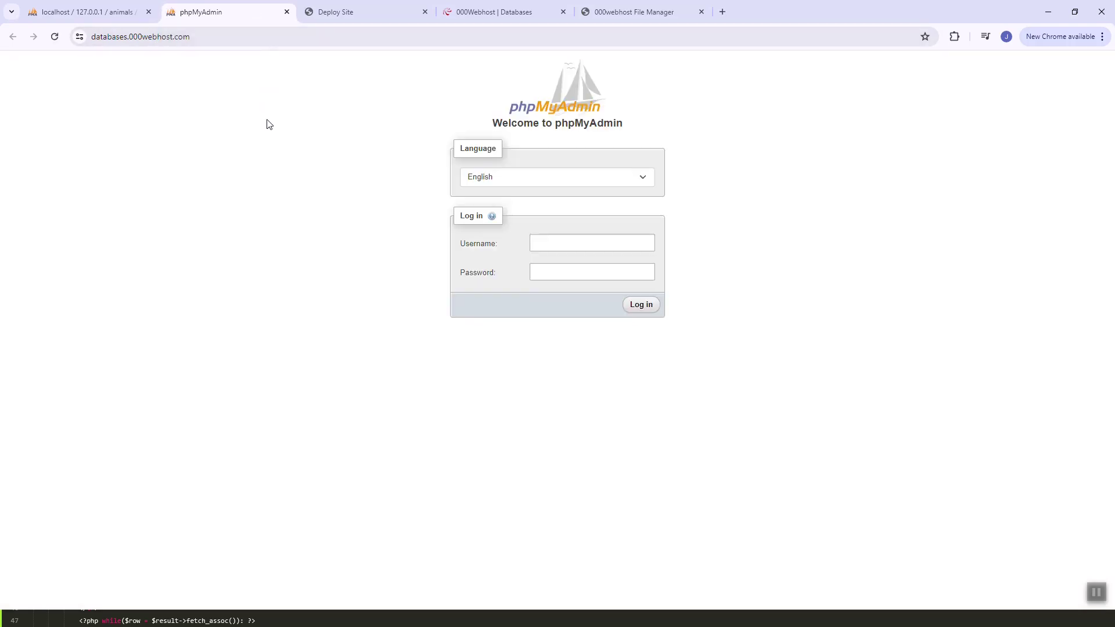
Log in to phpMyAdmin with the database username copied from the hosting panel and the new password
{"action": "left_click", "coordinate": [533, 243]}
{"action": "left_click", "coordinate": [509, 13]}
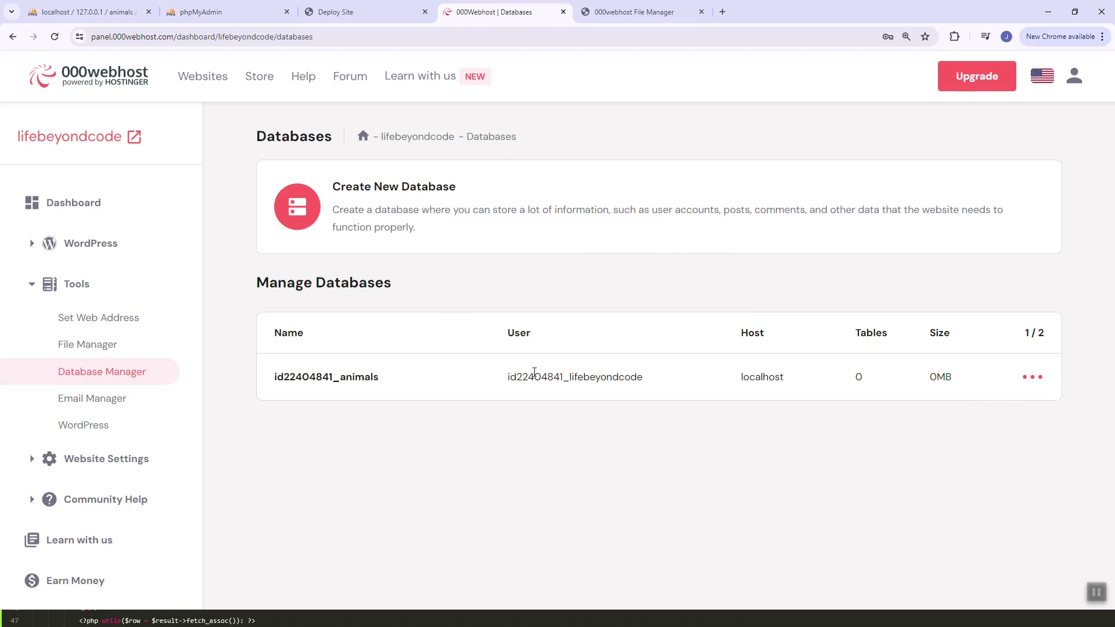
{"action": "double_click", "coordinate": [535, 372]}
{"action": "key", "text": "ctrl+c"}
{"action": "left_click", "coordinate": [201, 12]}
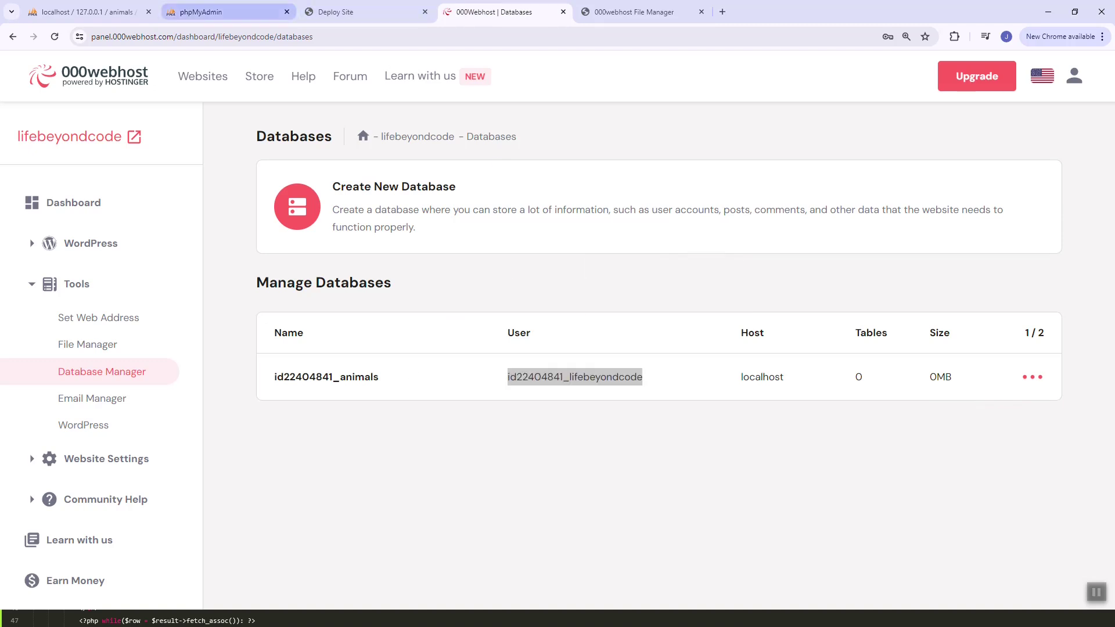
{"action": "key", "text": "ctrl+v"}
{"action": "left_click", "coordinate": [593, 273]}
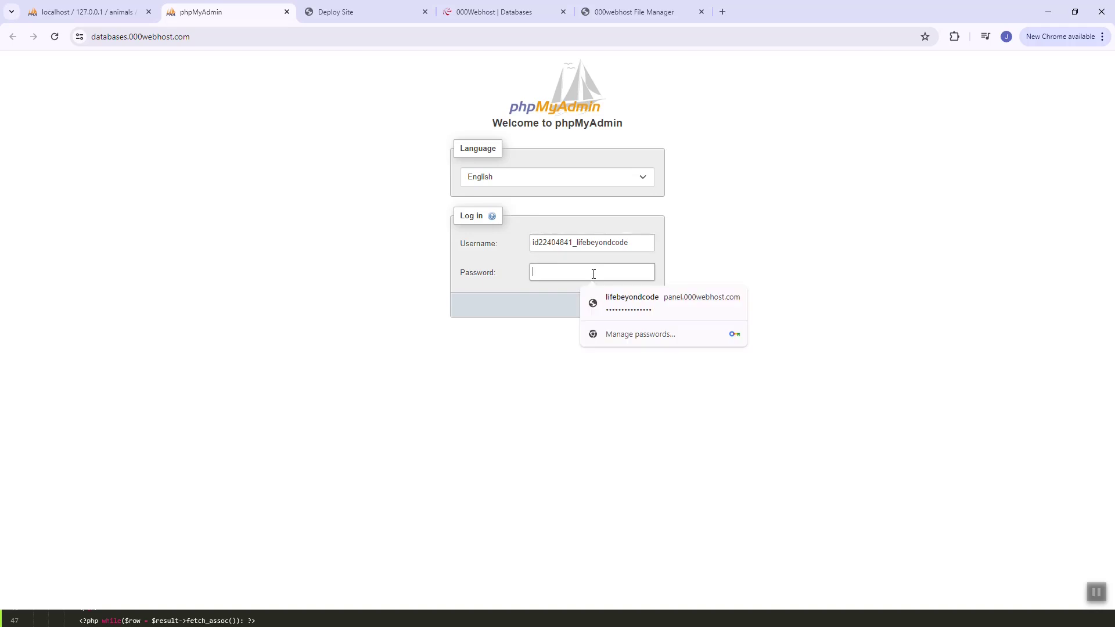
{"action": "type", "text": "Test12"}
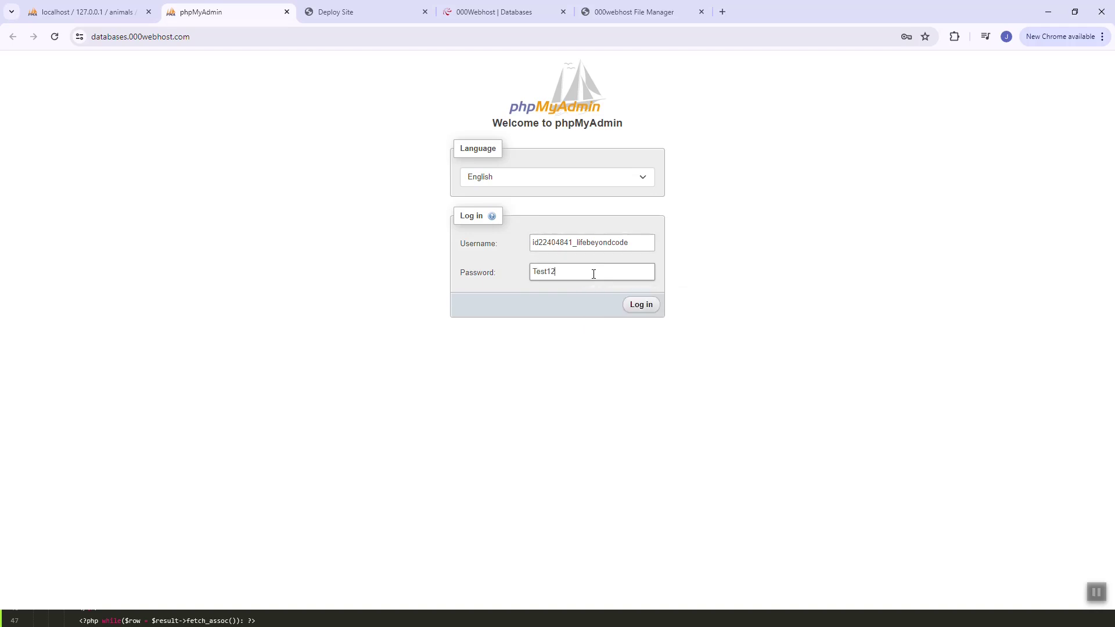
{"action": "type", "text": "34_"}
{"action": "key", "text": "Return"}
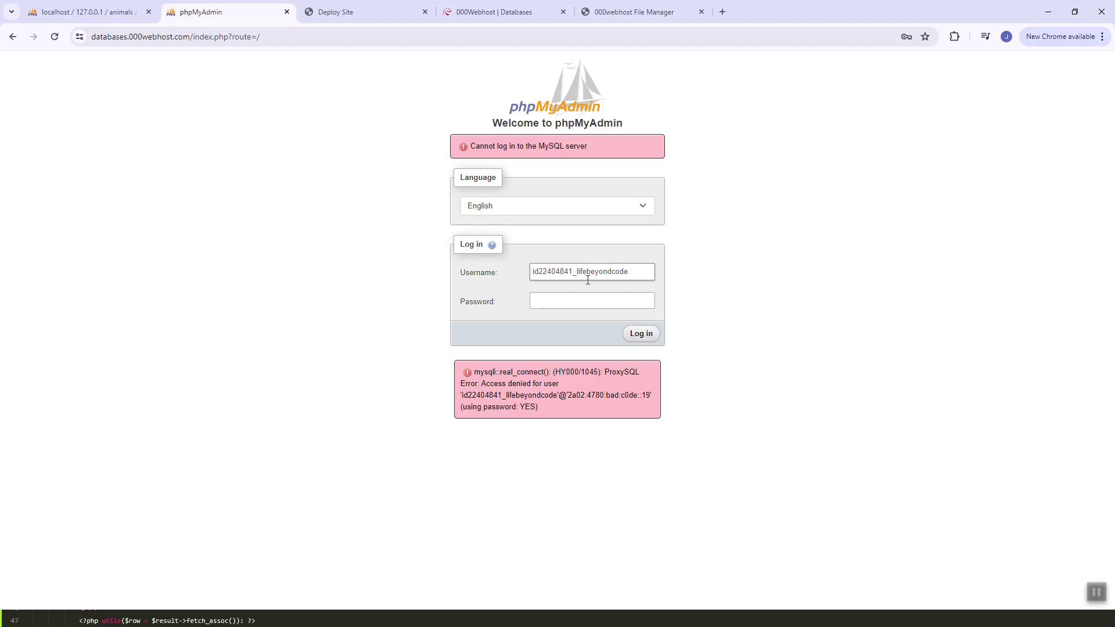
Copy the database user name from the hosting panel again and search the login page for it
{"action": "left_click", "coordinate": [562, 270]}
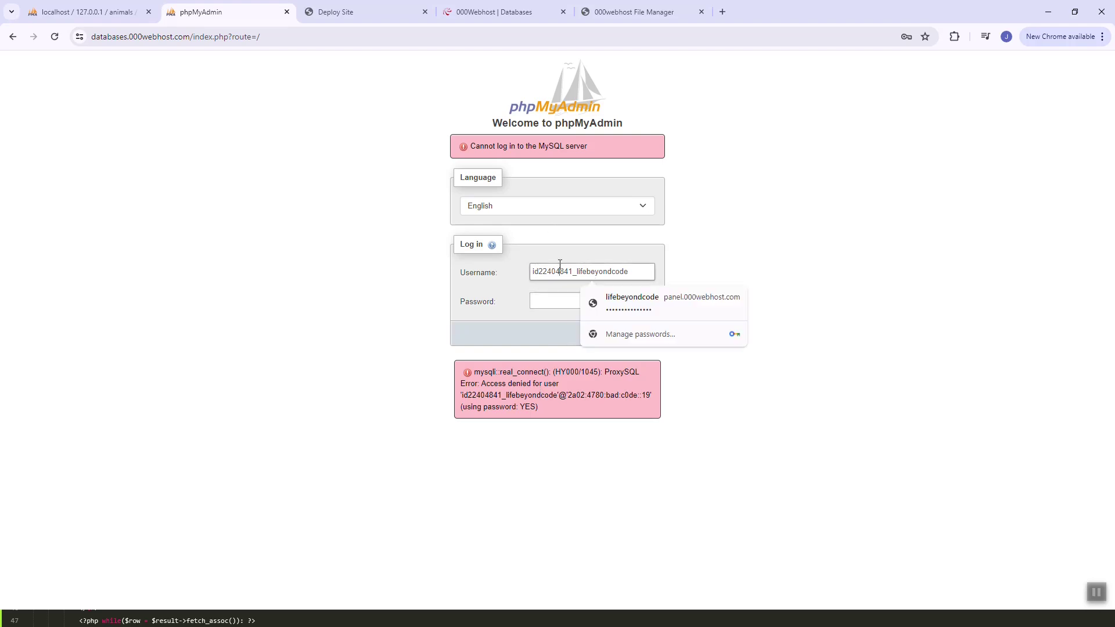
{"action": "double_click", "coordinate": [561, 271]}
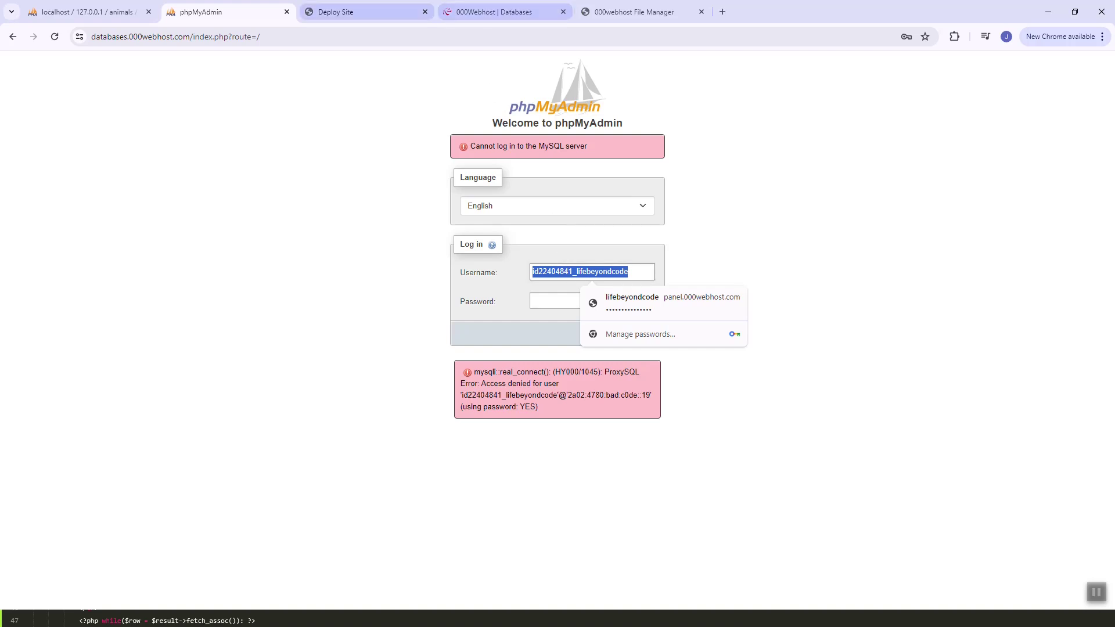
{"action": "left_click", "coordinate": [401, 12]}
{"action": "key", "text": "ctrl+Tab"}
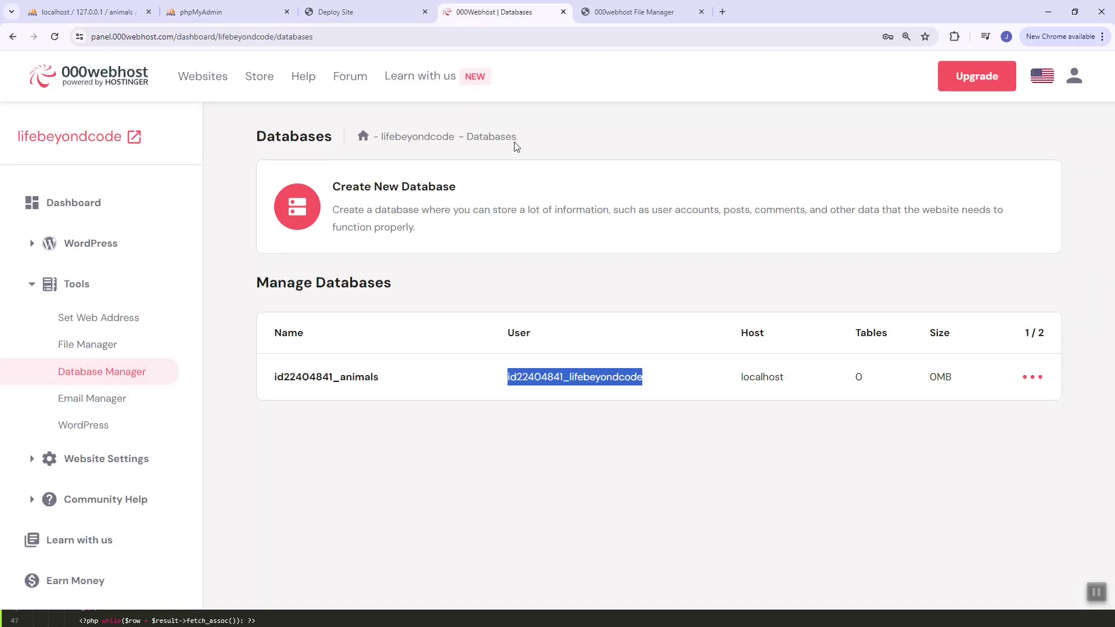
{"action": "left_click", "coordinate": [562, 292]}
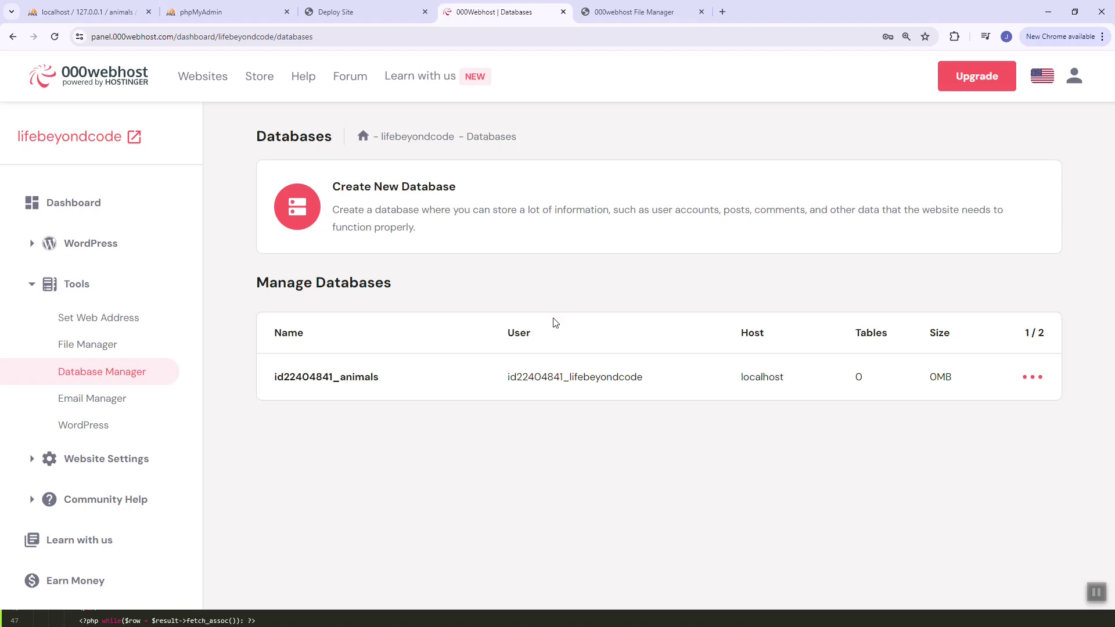
{"action": "double_click", "coordinate": [553, 390]}
{"action": "key", "text": "ctrl+c"}
{"action": "left_click", "coordinate": [201, 12]}
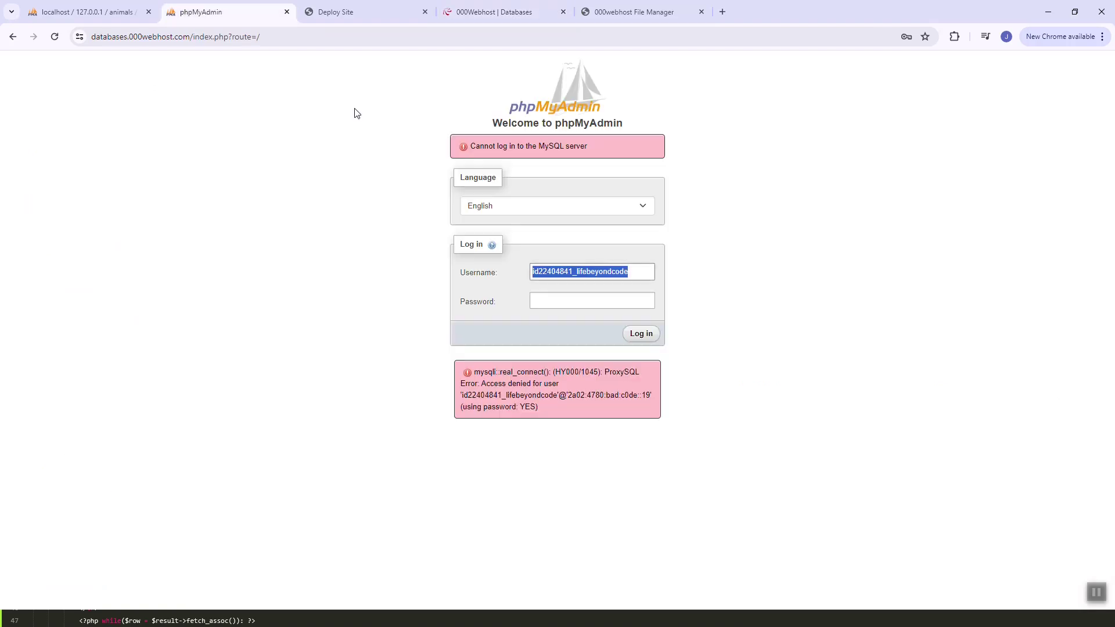
{"action": "key", "text": "ctrl+f"}
{"action": "key", "text": "ctrl+v"}
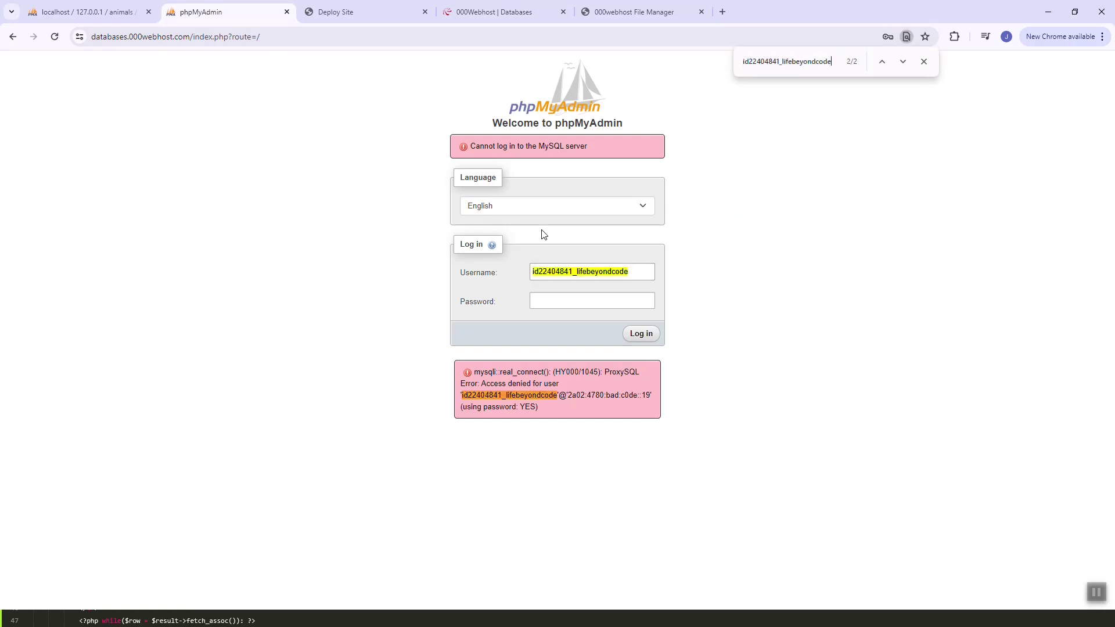
{"action": "key", "text": "Escape"}
Retry the login with the username's prefix deleted, entering the password
{"action": "double_click", "coordinate": [570, 272]}
{"action": "left_click", "coordinate": [570, 272]}
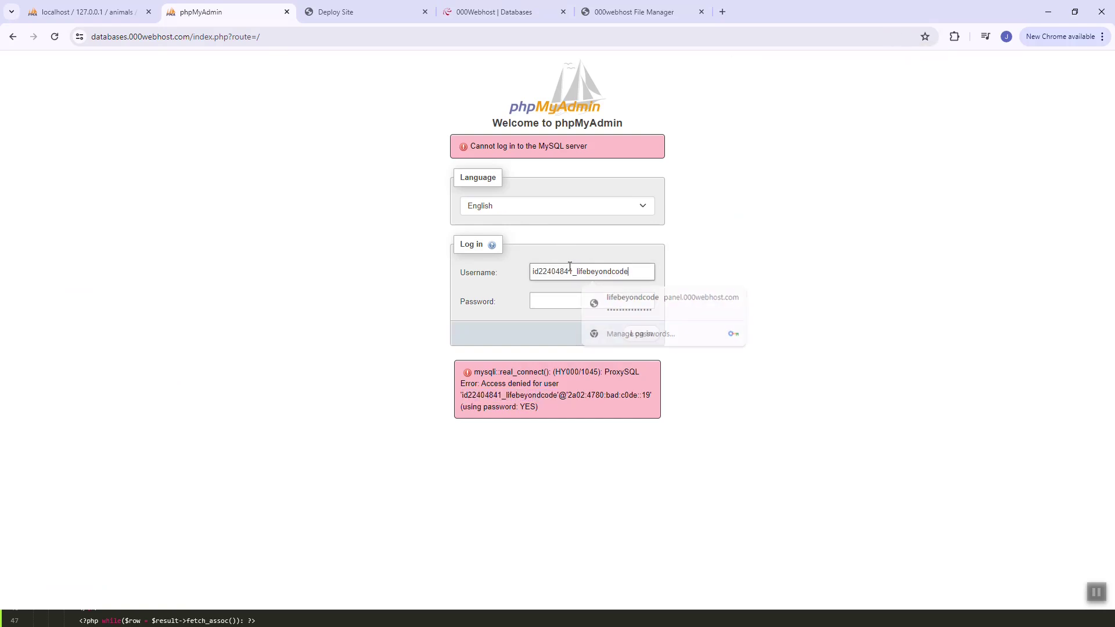
{"action": "double_click", "coordinate": [569, 271]}
{"action": "key", "text": "ctrl+c"}
{"action": "key", "text": "End"}
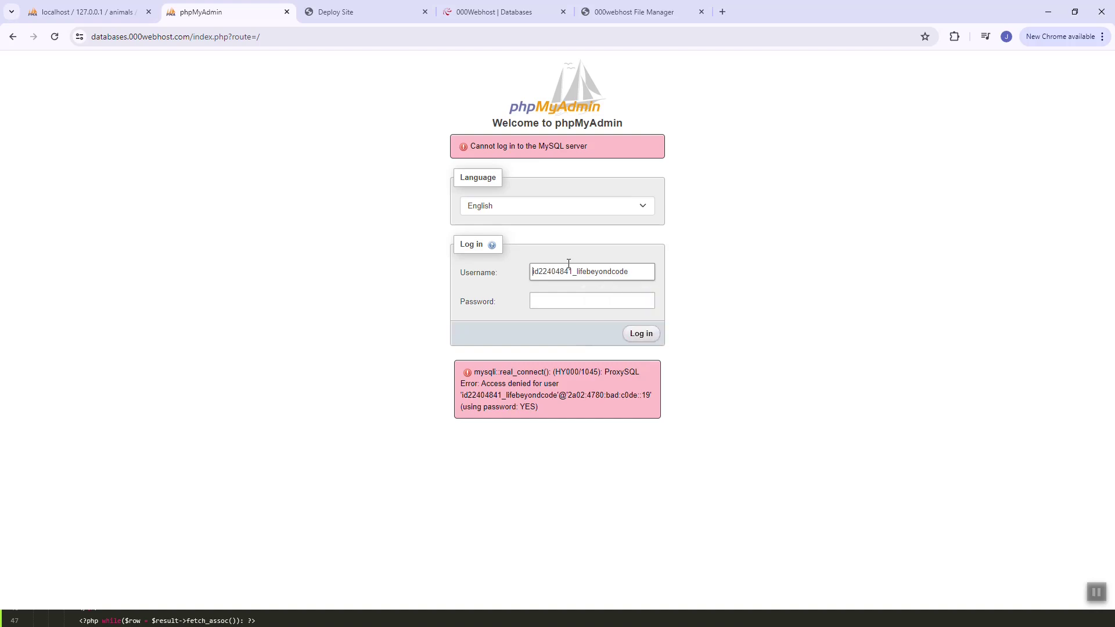
{"action": "key", "text": "Delete"}
{"action": "key", "text": "Delete"}
{"action": "key", "text": "Delete"}
{"action": "key", "text": "Delete"}
{"action": "key", "text": "Delete"}
{"action": "key", "text": "Delete"}
{"action": "key", "text": "Delete"}
{"action": "key", "text": "Delete"}
{"action": "key", "text": "Delete"}
{"action": "key", "text": "Delete"}
{"action": "key", "text": "Delete"}
{"action": "key", "text": "Tab"}
{"action": "type", "text": "a***"}
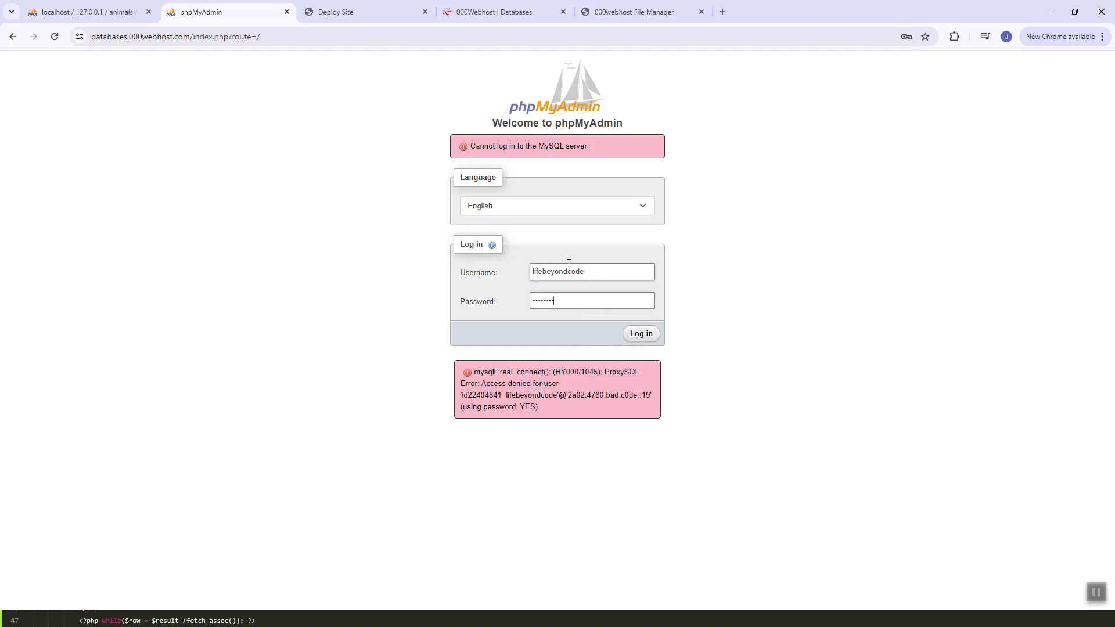
{"action": "key", "text": "Return"}
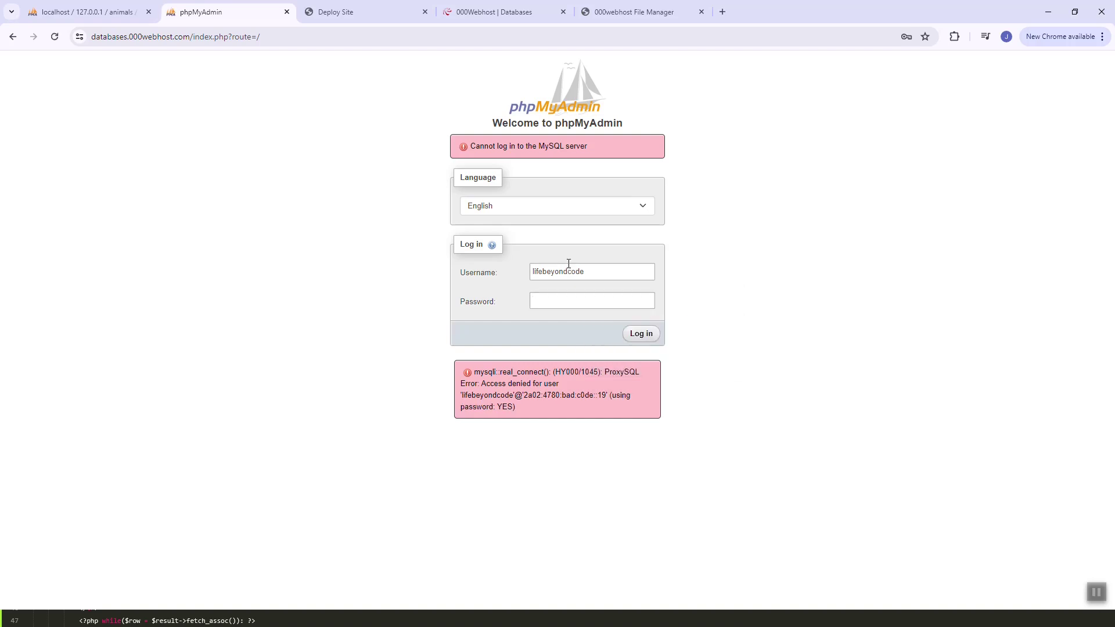
Log in again with the full database user name pasted back and the password
{"action": "left_click", "coordinate": [569, 265]}
{"action": "key", "text": "ctrl+v"}
{"action": "key", "text": "ctrl+a"}
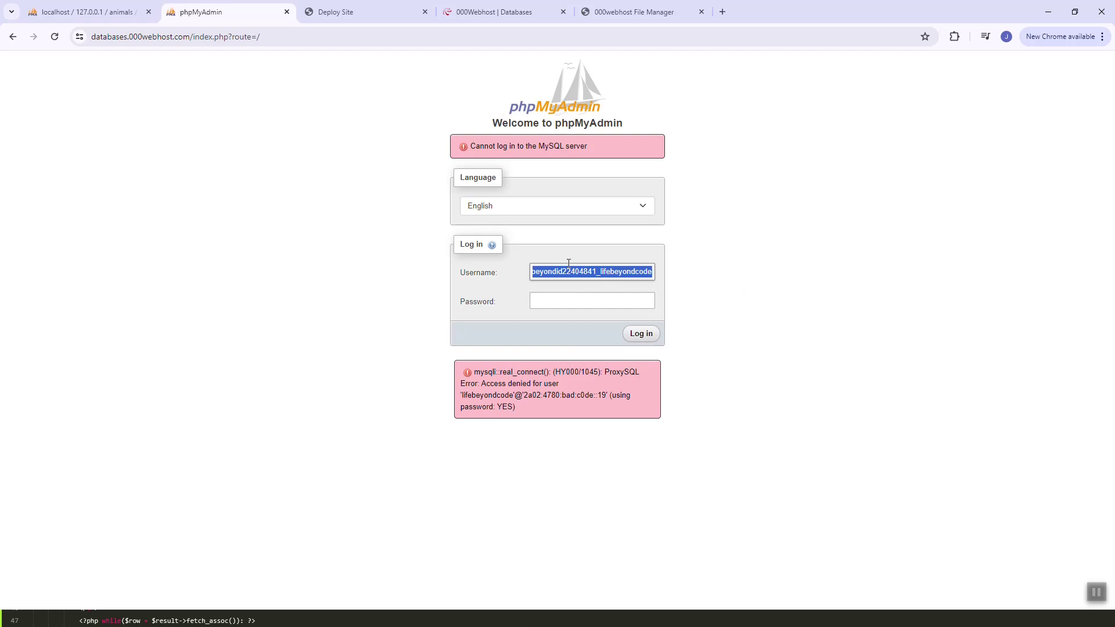
{"action": "key", "text": "ctrl+v"}
{"action": "type", "text": "****"}
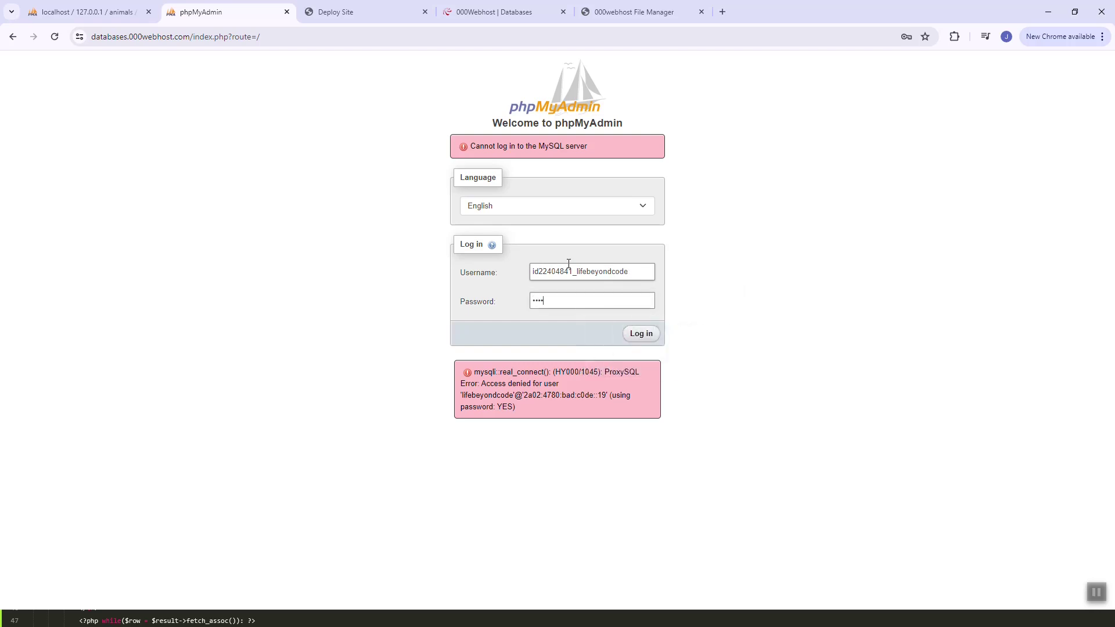
{"action": "key", "text": "Return"}
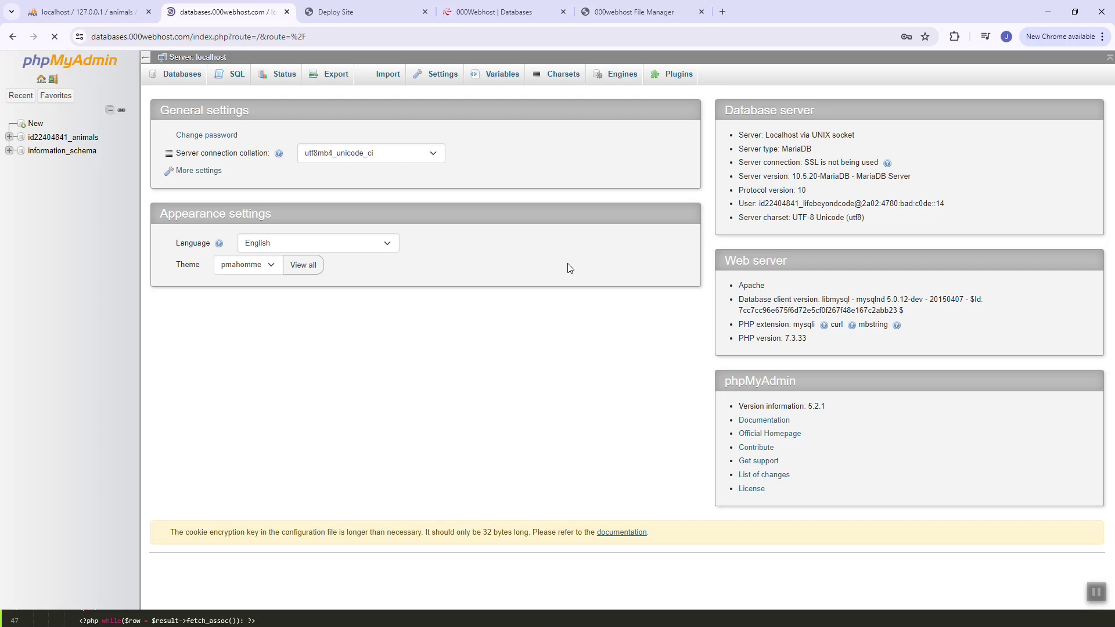
Open the empty prefixed animals database in the hosted phpMyAdmin and go to its Import page
{"action": "key", "text": "ctrl+plus"}
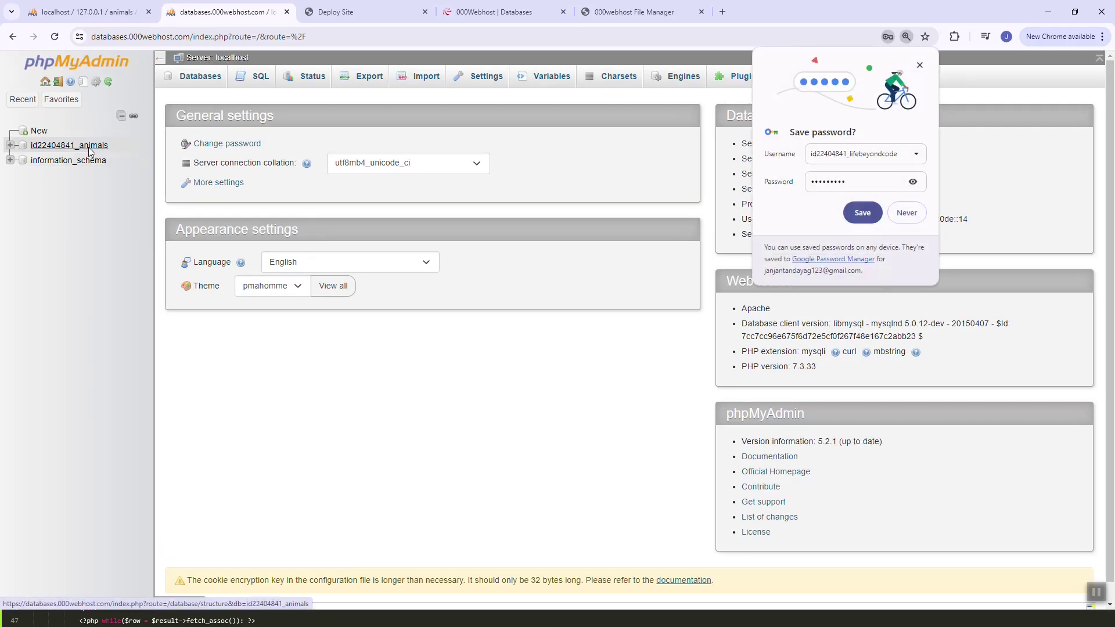
{"action": "left_click", "coordinate": [90, 152]}
{"action": "left_click", "coordinate": [87, 12]}
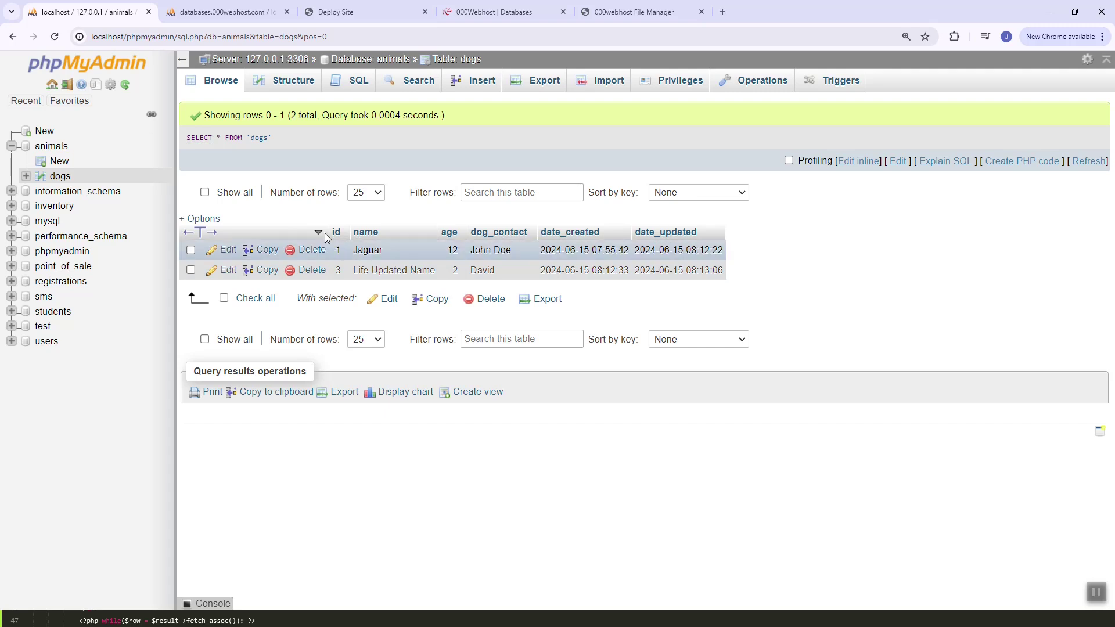
{"action": "left_click", "coordinate": [227, 12]}
{"action": "left_click", "coordinate": [335, 12]}
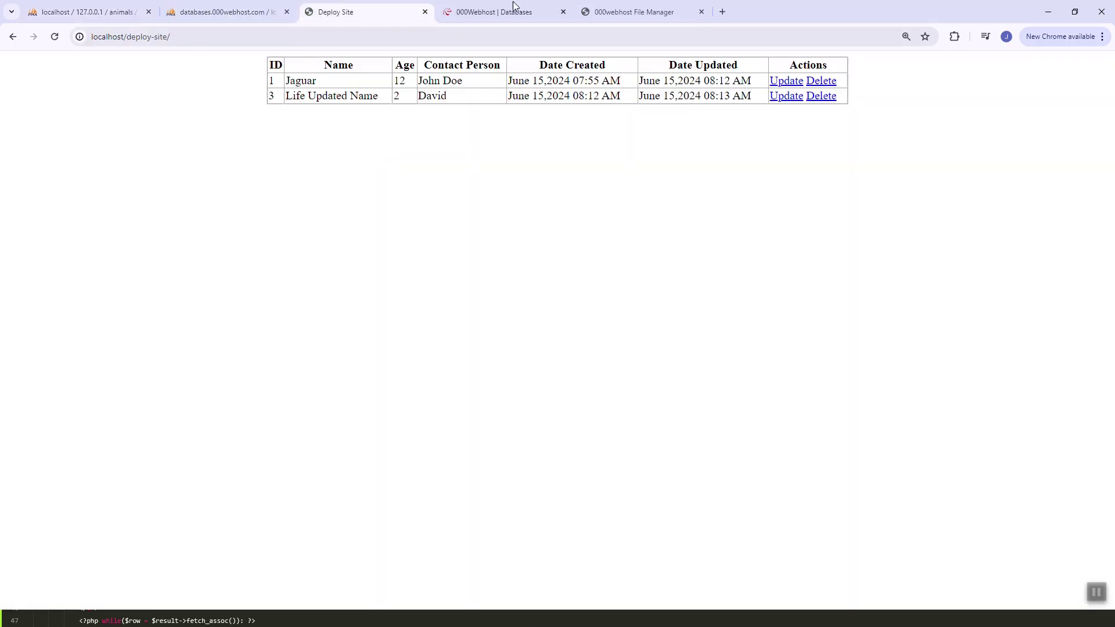
{"action": "left_click", "coordinate": [503, 16]}
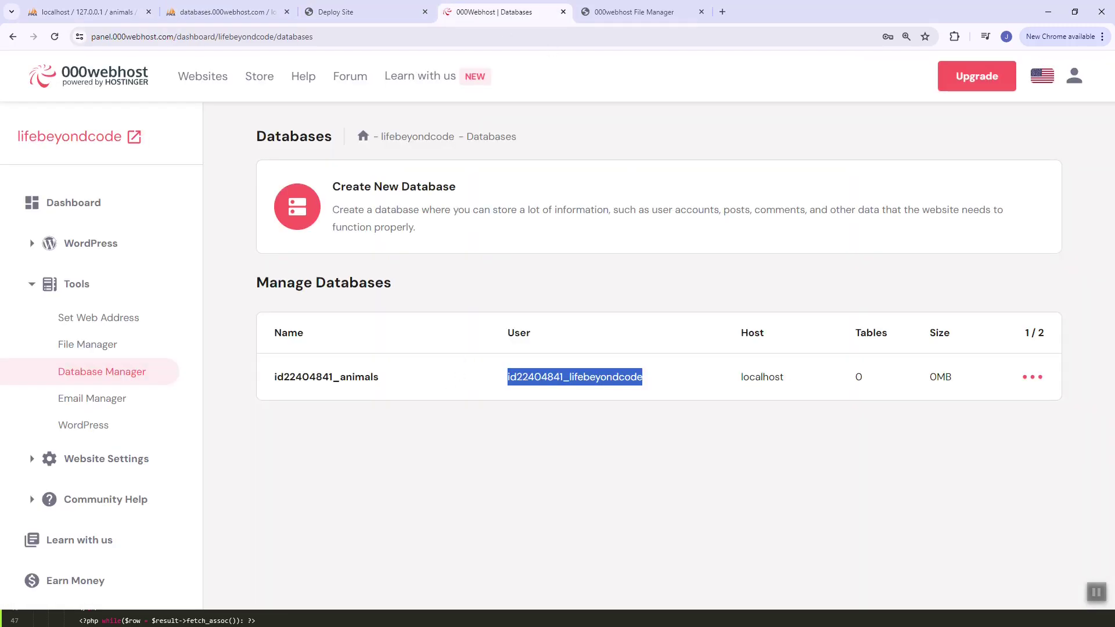
{"action": "key", "text": "ctrl+2"}
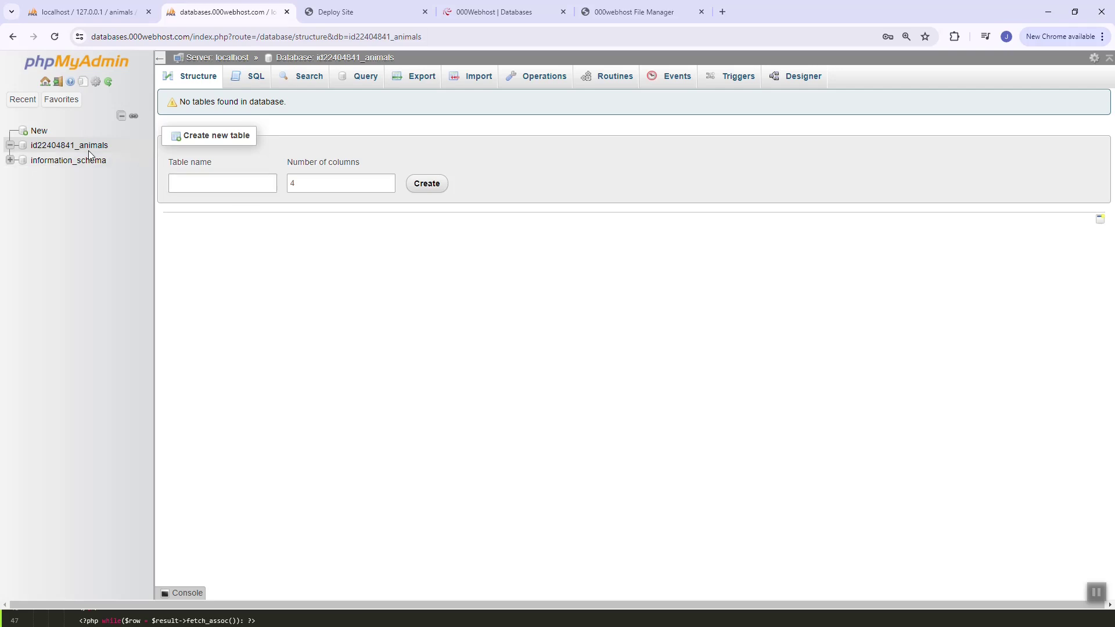
{"action": "left_click", "coordinate": [87, 149]}
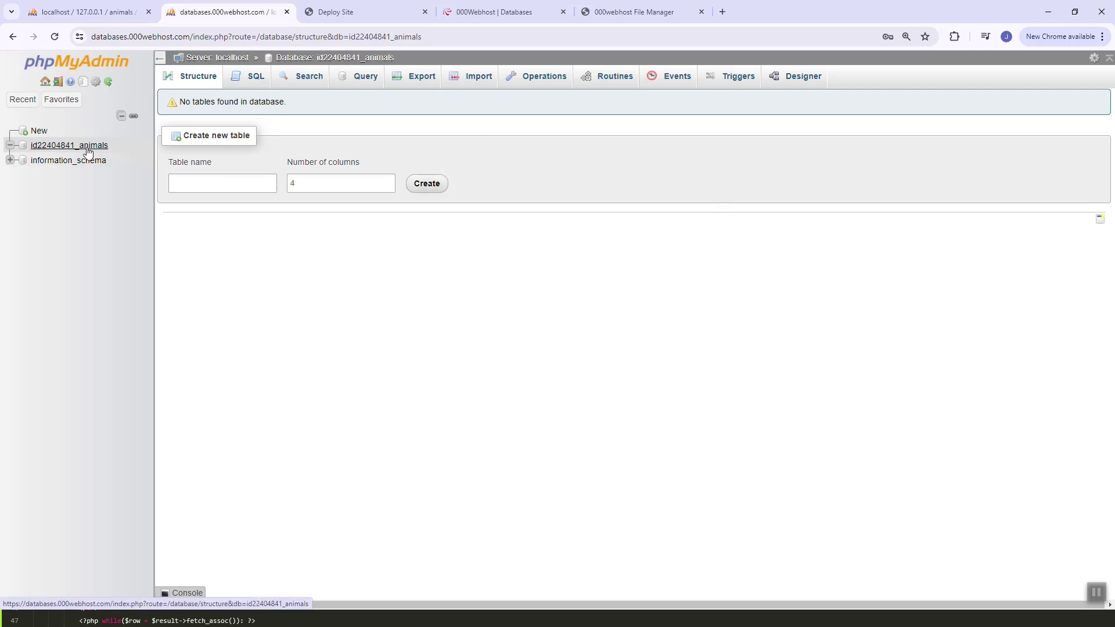
{"action": "left_click", "coordinate": [468, 83]}
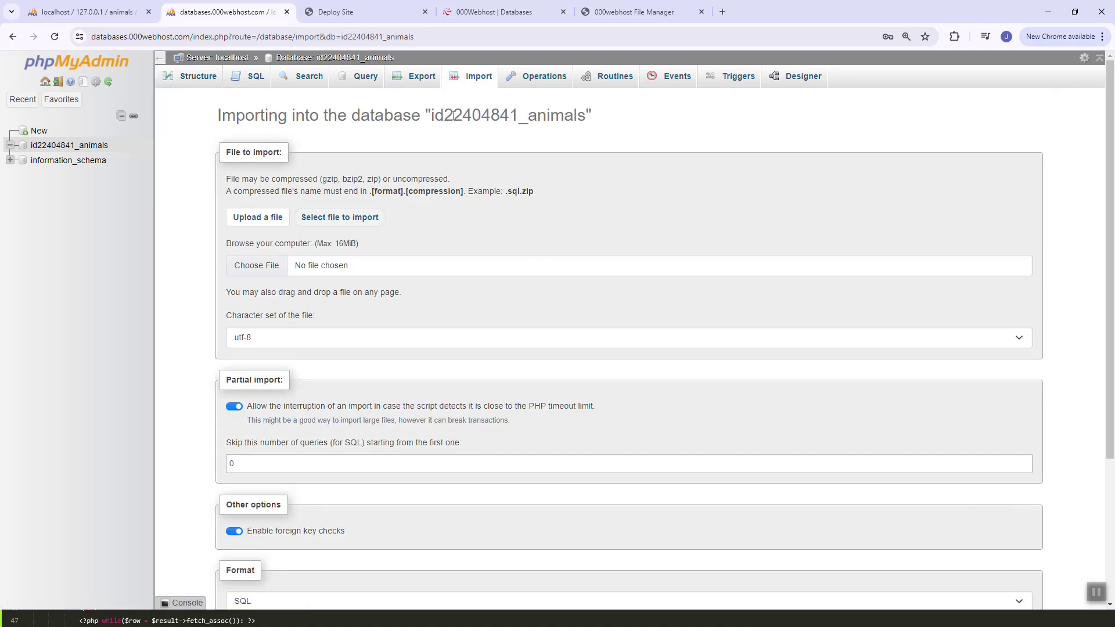
Quick-export the local dogs table as SQL and save it as dogs.sql
{"action": "key", "text": "ctrl+shift+Tab"}
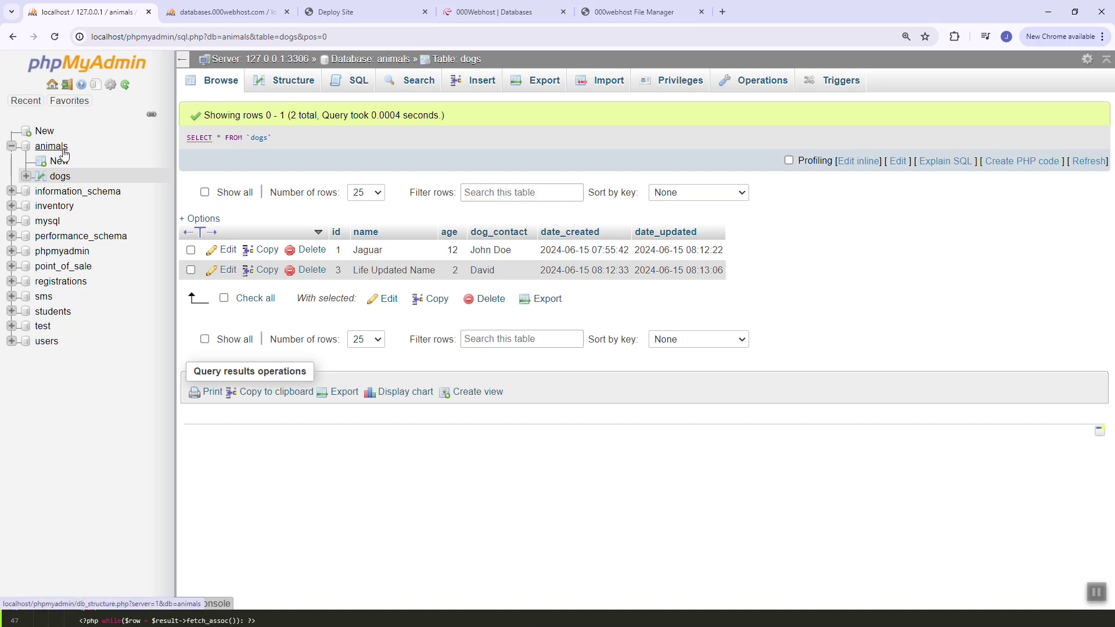
{"action": "left_click", "coordinate": [54, 177]}
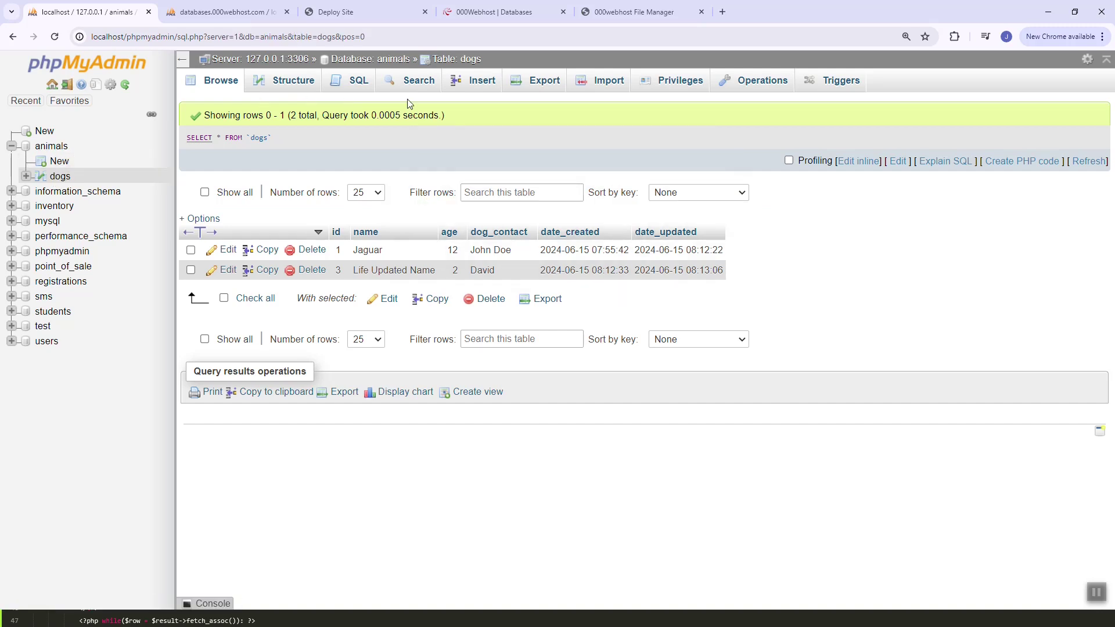
{"action": "left_click", "coordinate": [534, 92]}
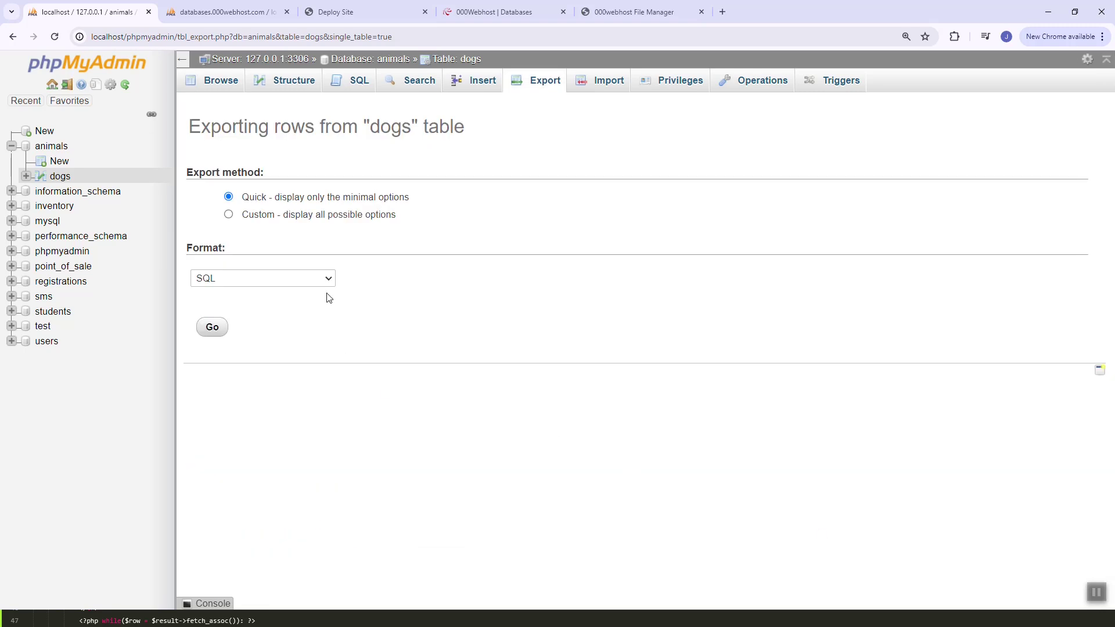
{"action": "left_click", "coordinate": [213, 329]}
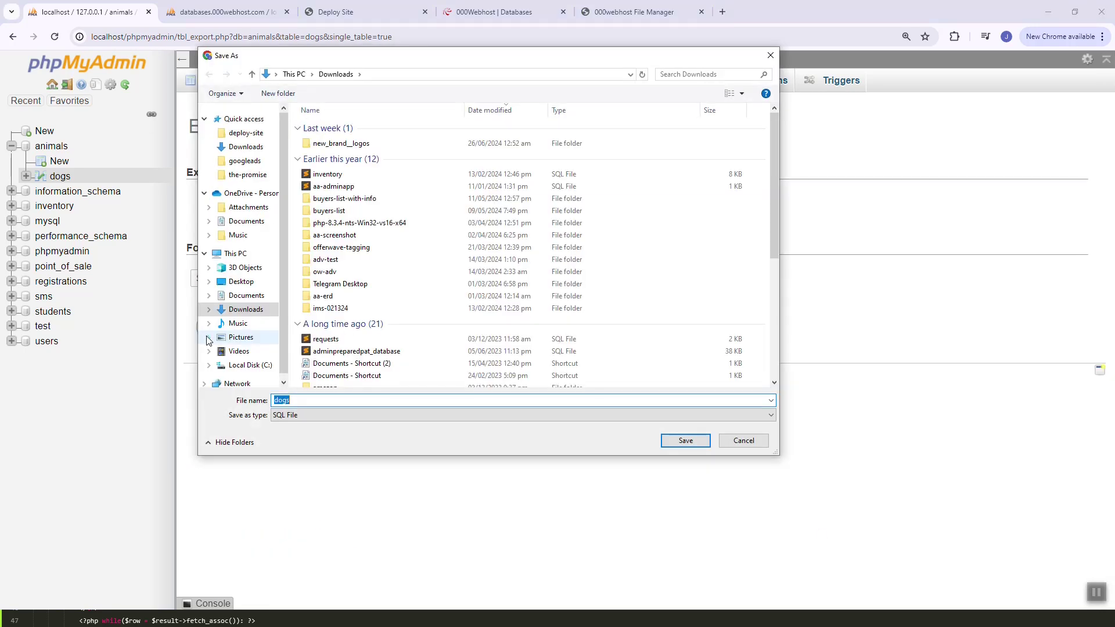
{"action": "left_click", "coordinate": [678, 444]}
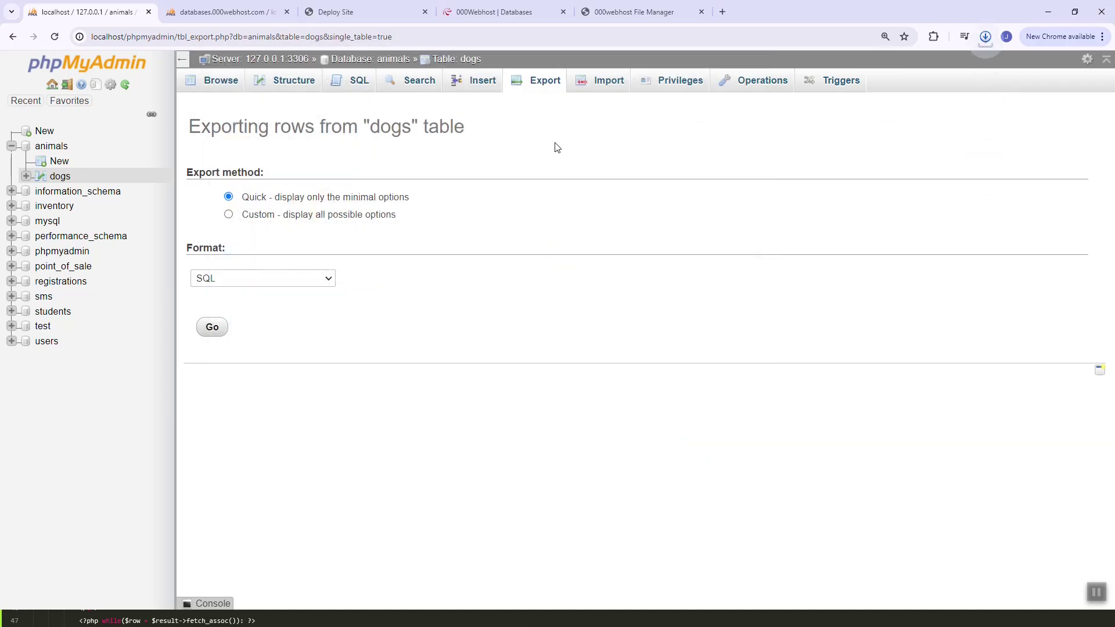
Import dogs.sql from Downloads into the hosted animals database
{"action": "left_click", "coordinate": [227, 11]}
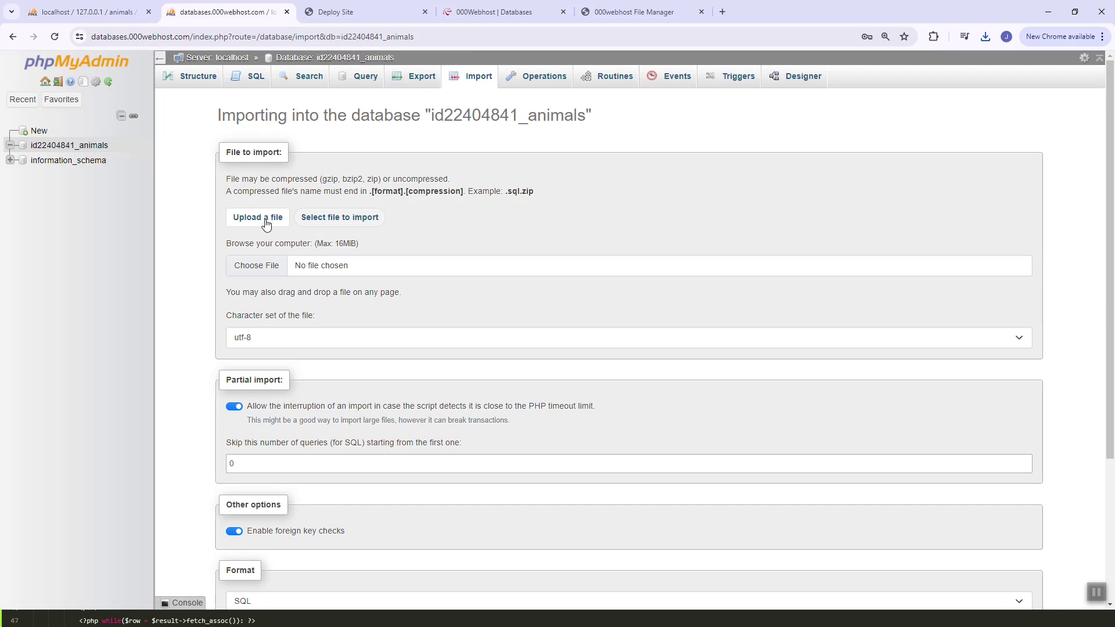
{"action": "scroll", "coordinate": [265, 238], "scroll_direction": "down", "scroll_amount": 3}
{"action": "scroll", "coordinate": [265, 238], "scroll_direction": "up", "scroll_amount": 3}
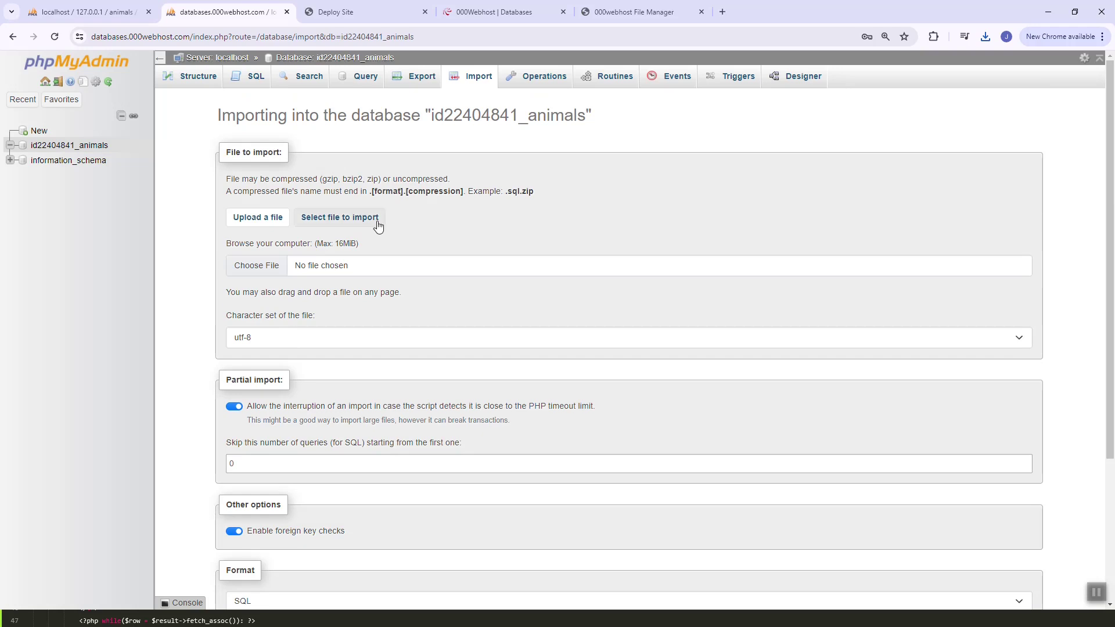
{"action": "left_click", "coordinate": [347, 221]}
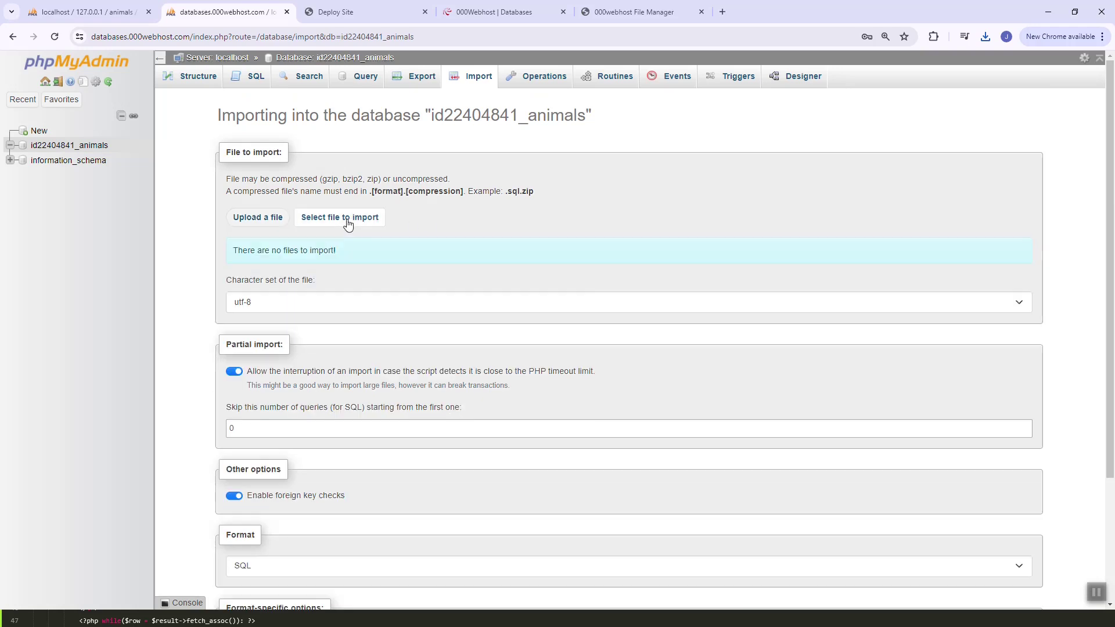
{"action": "left_click", "coordinate": [272, 224]}
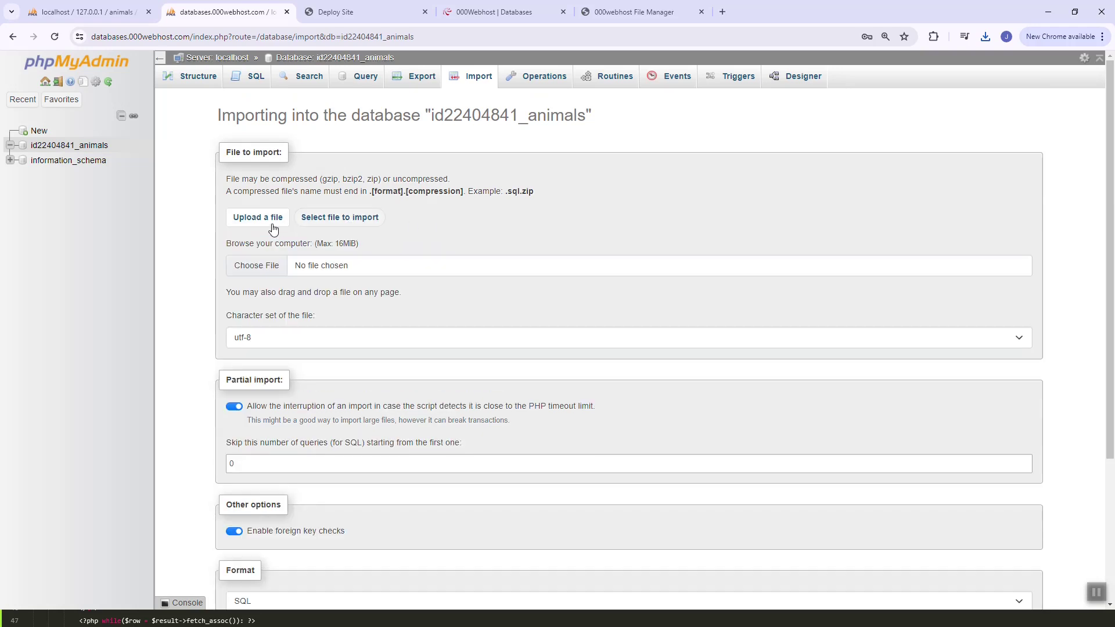
{"action": "left_click", "coordinate": [258, 267]}
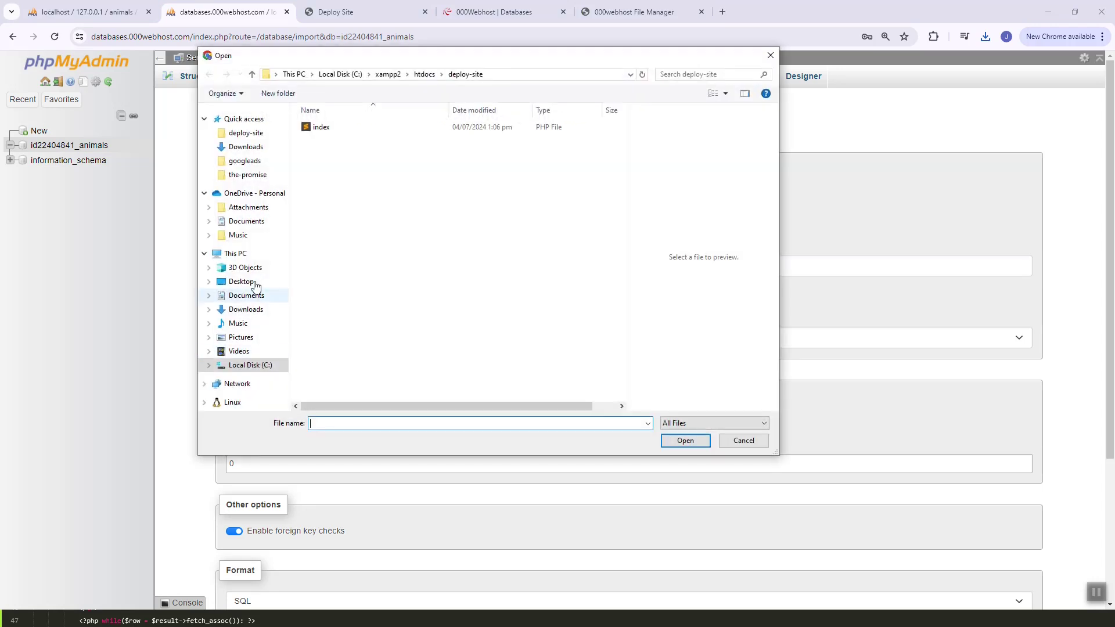
{"action": "left_click", "coordinate": [249, 310]}
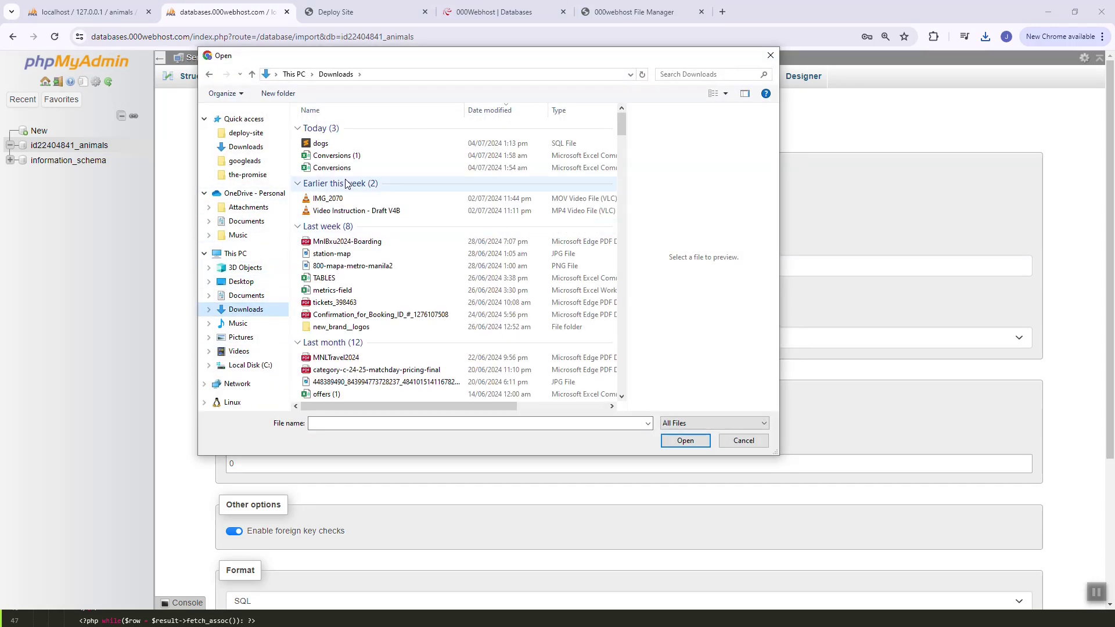
{"action": "left_click", "coordinate": [358, 146]}
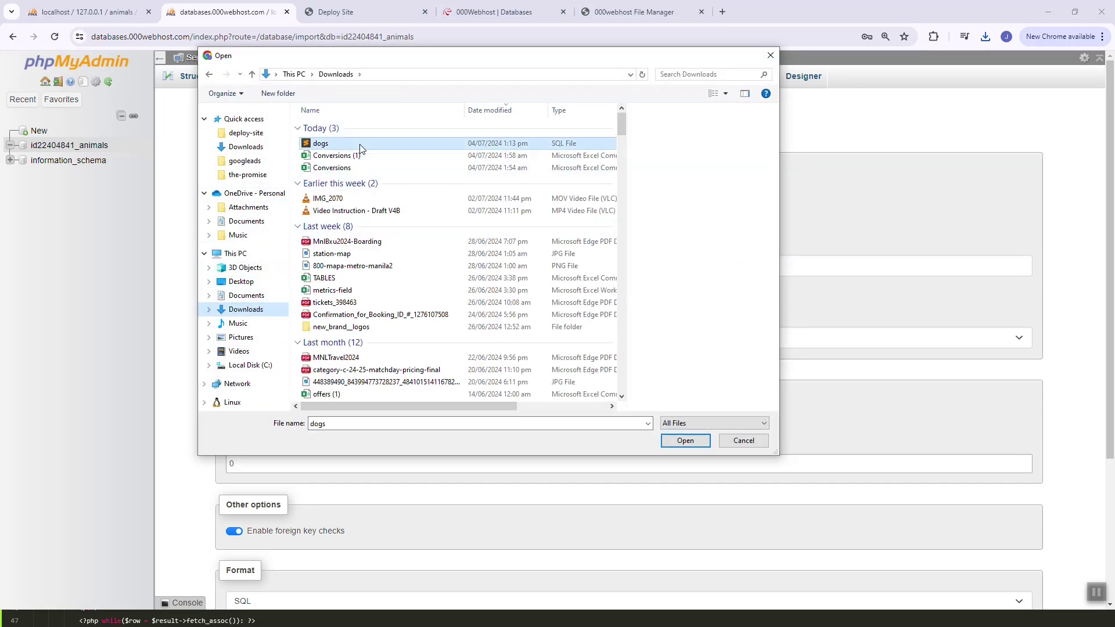
{"action": "left_click", "coordinate": [678, 437]}
{"action": "scroll", "coordinate": [590, 240], "scroll_direction": "down", "scroll_amount": 3}
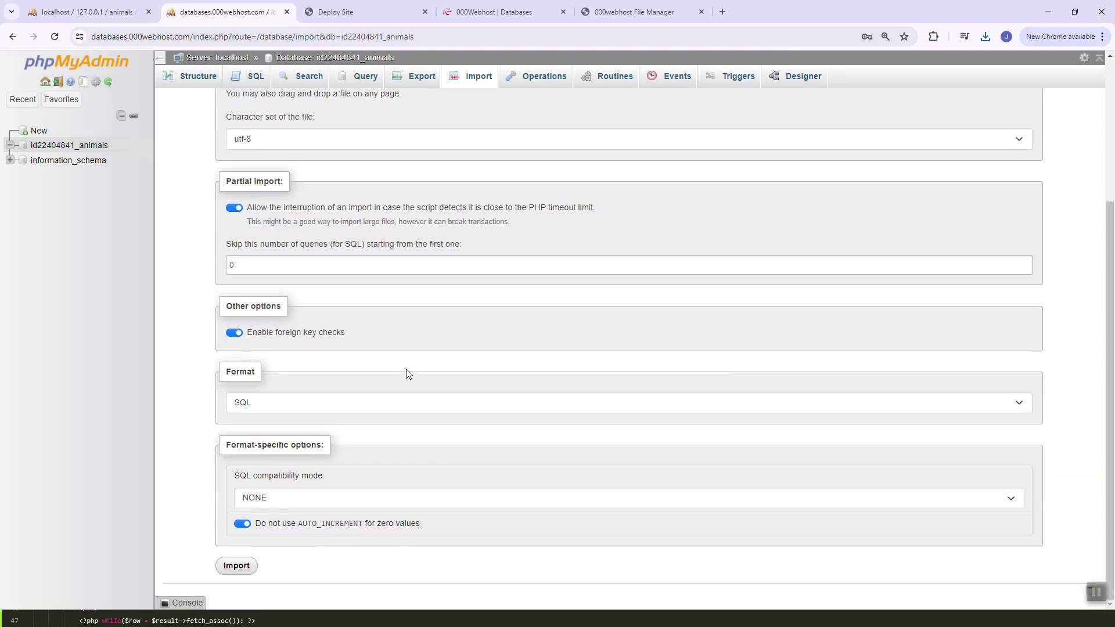
{"action": "left_click", "coordinate": [251, 567]}
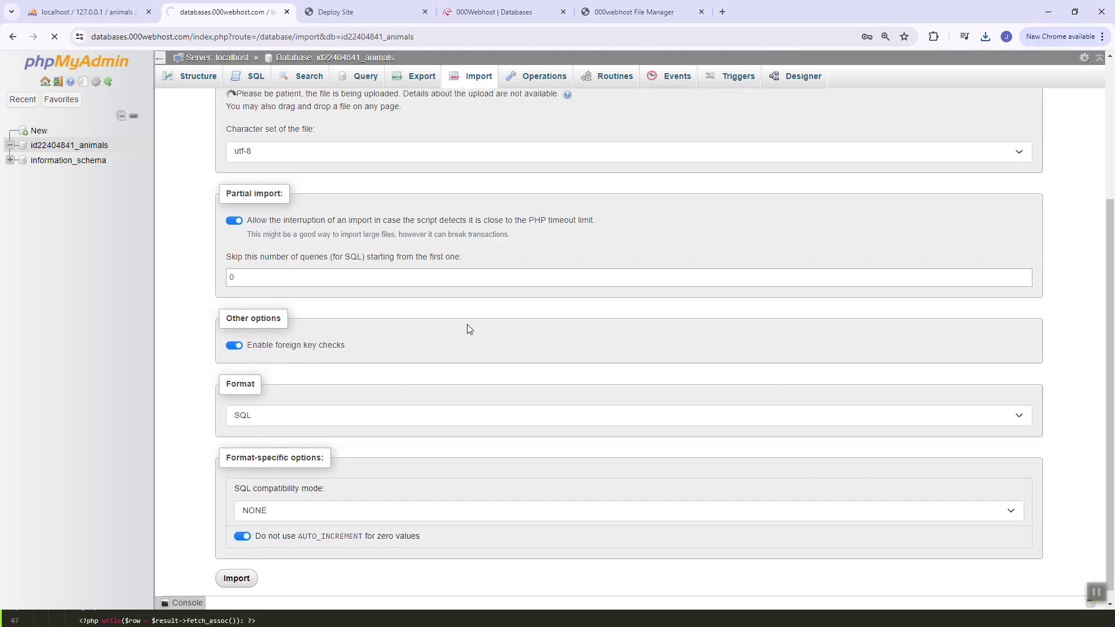
{"action": "scroll", "coordinate": [456, 428], "scroll_direction": "up", "scroll_amount": 3}
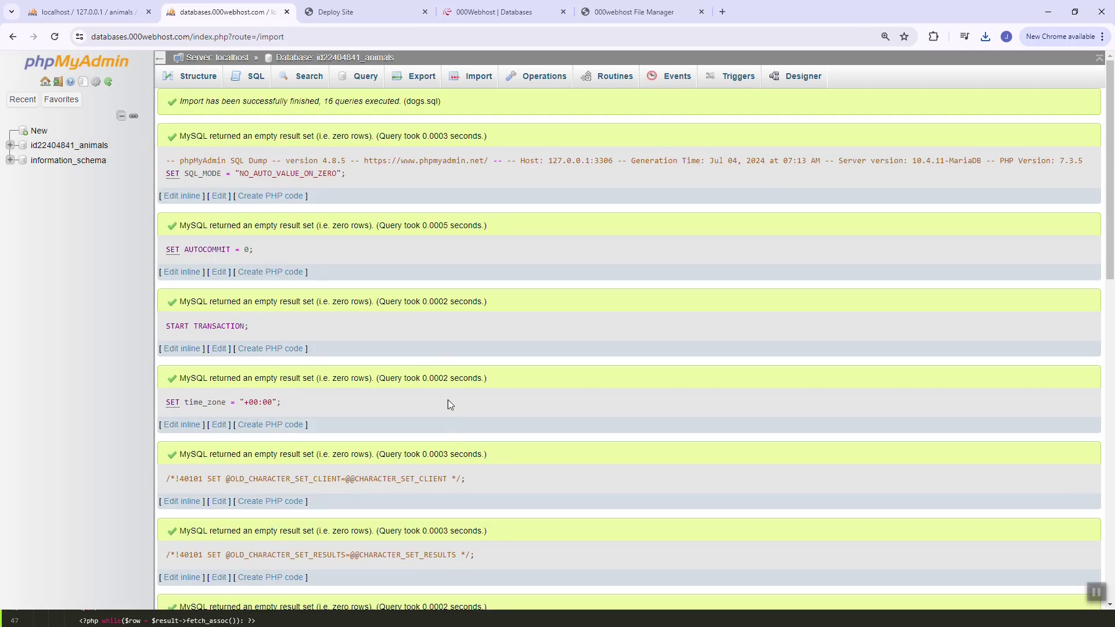
Browse the hosted dogs table to confirm its two rows, then bring up the File Manager's public_html
{"action": "left_click", "coordinate": [87, 149]}
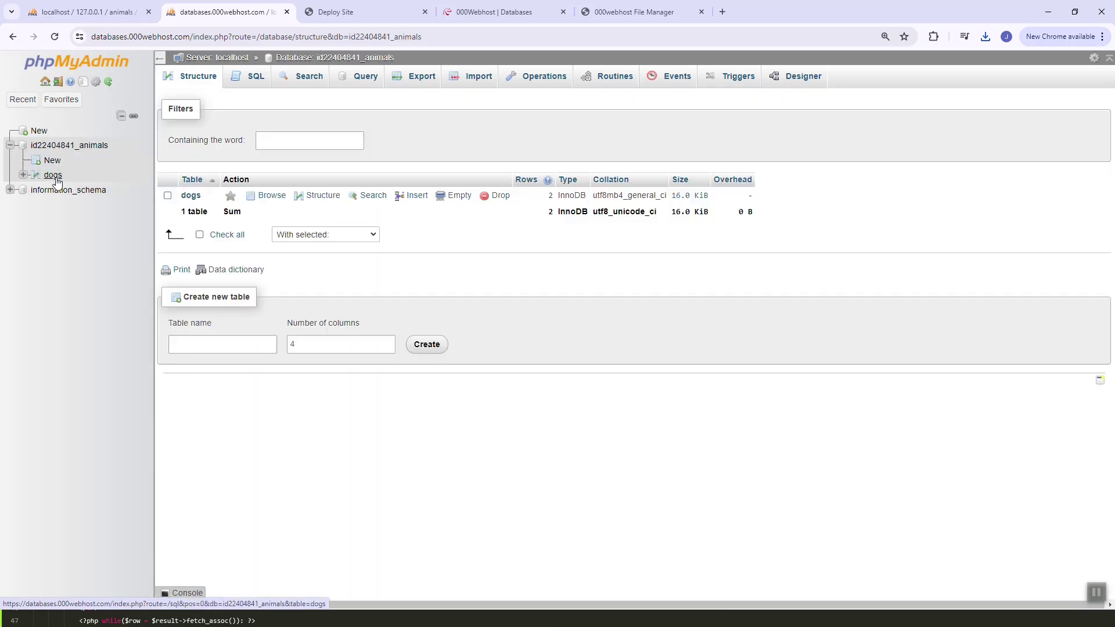
{"action": "left_click", "coordinate": [53, 174]}
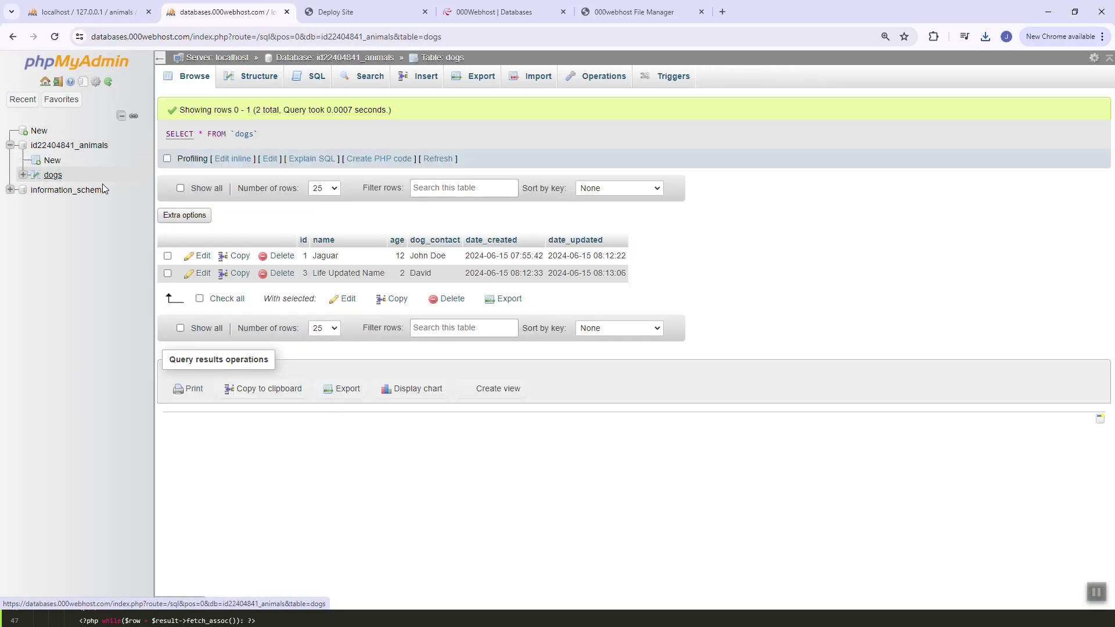
{"action": "left_click", "coordinate": [334, 12]}
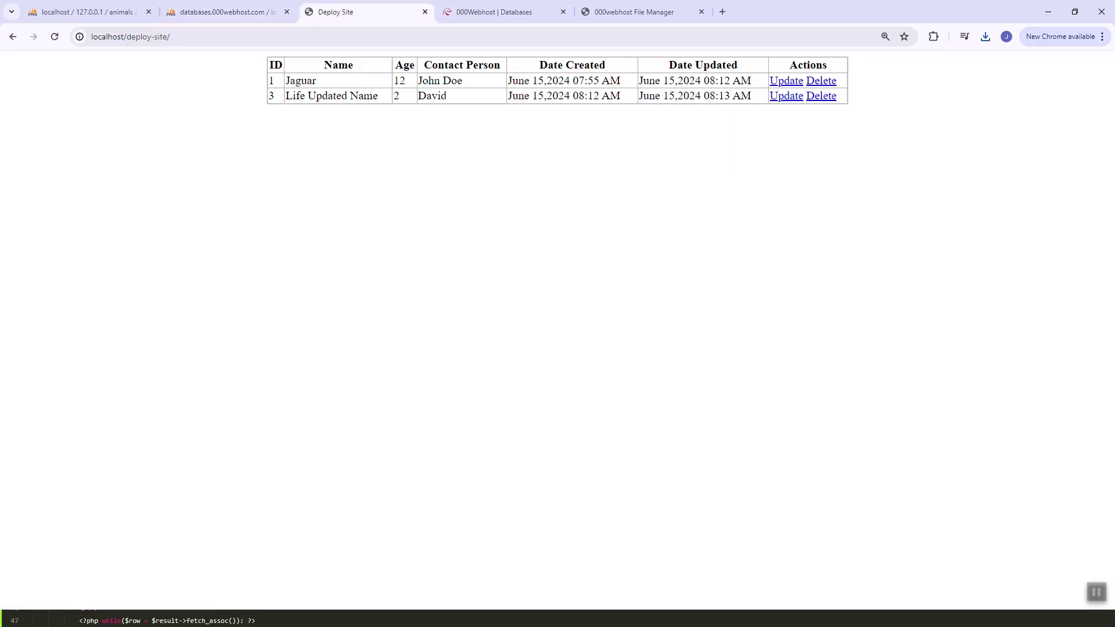
{"action": "left_click", "coordinate": [494, 12]}
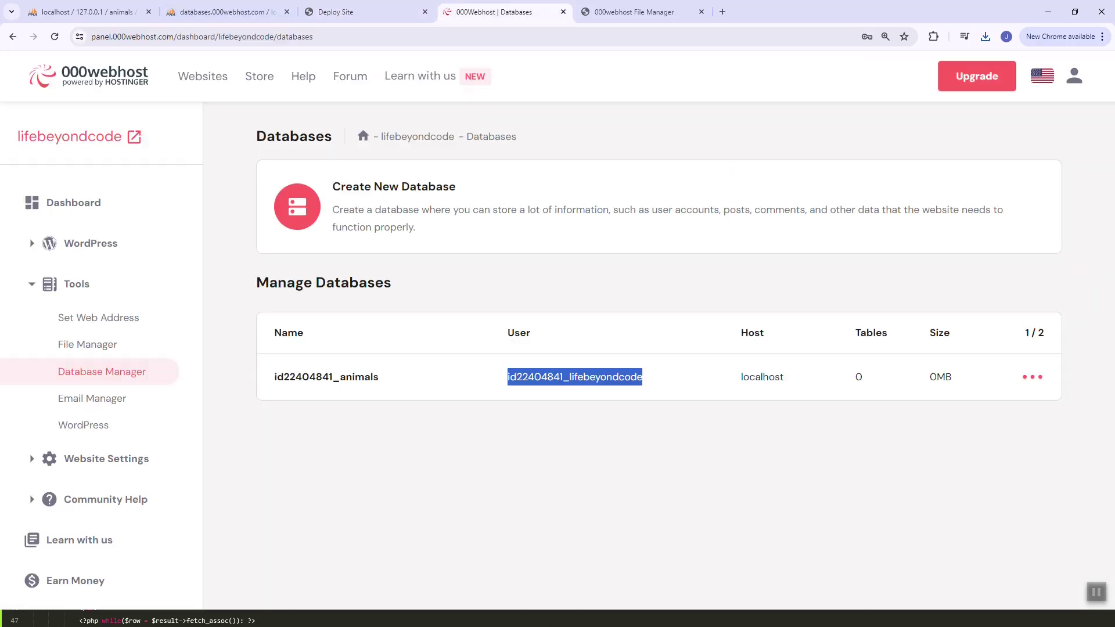
{"action": "left_click", "coordinate": [636, 11]}
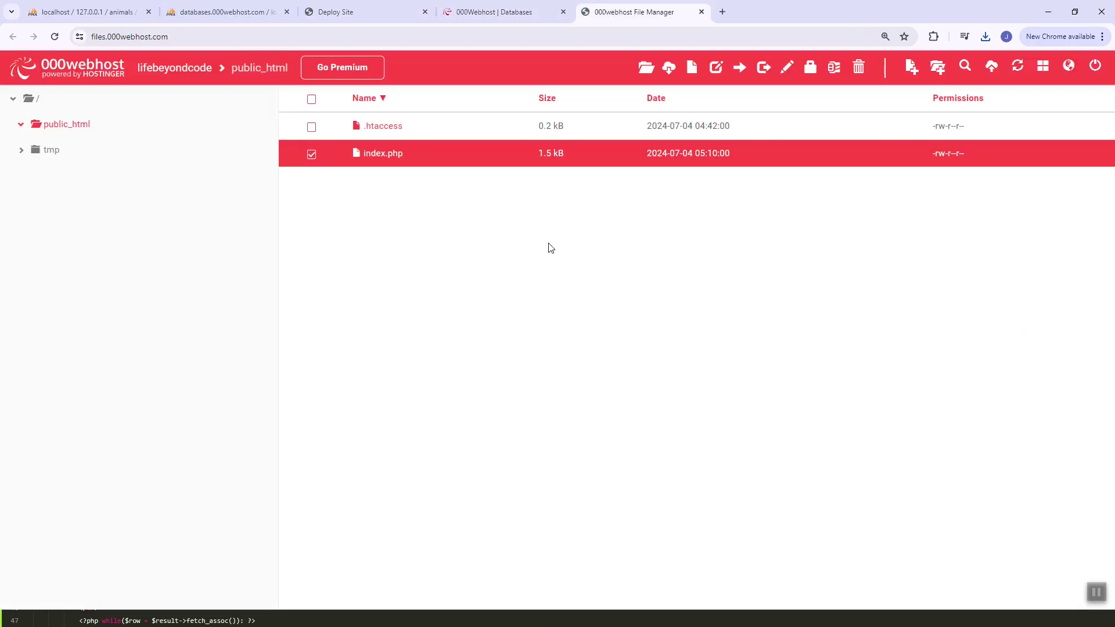
Open index.php in the File Manager editor and select its server name and username values
{"action": "right_click", "coordinate": [467, 152]}
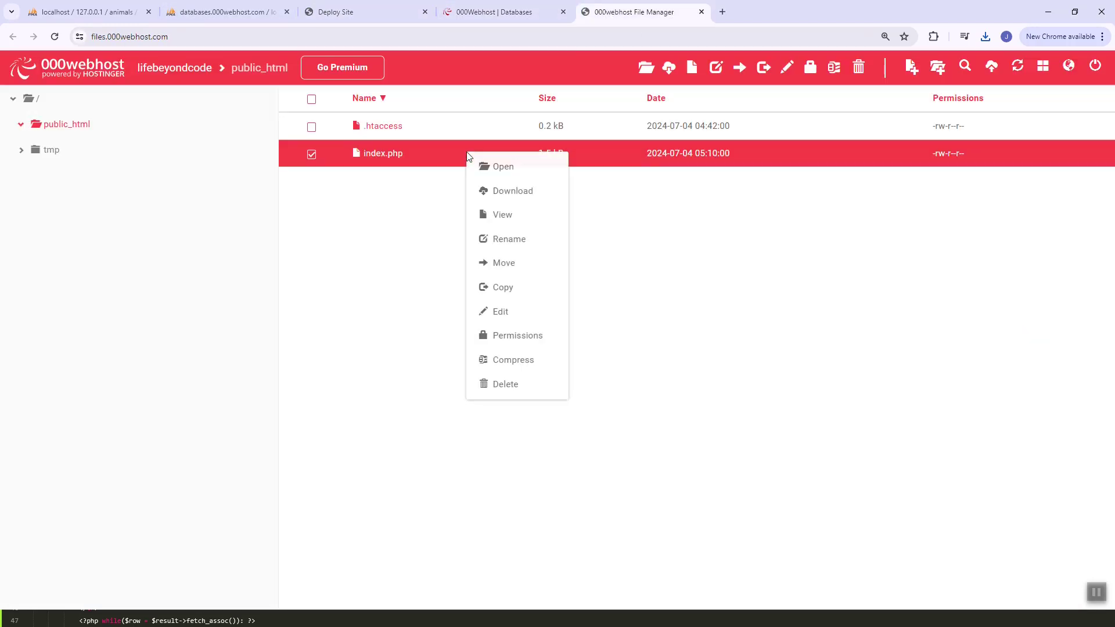
{"action": "left_click", "coordinate": [501, 311]}
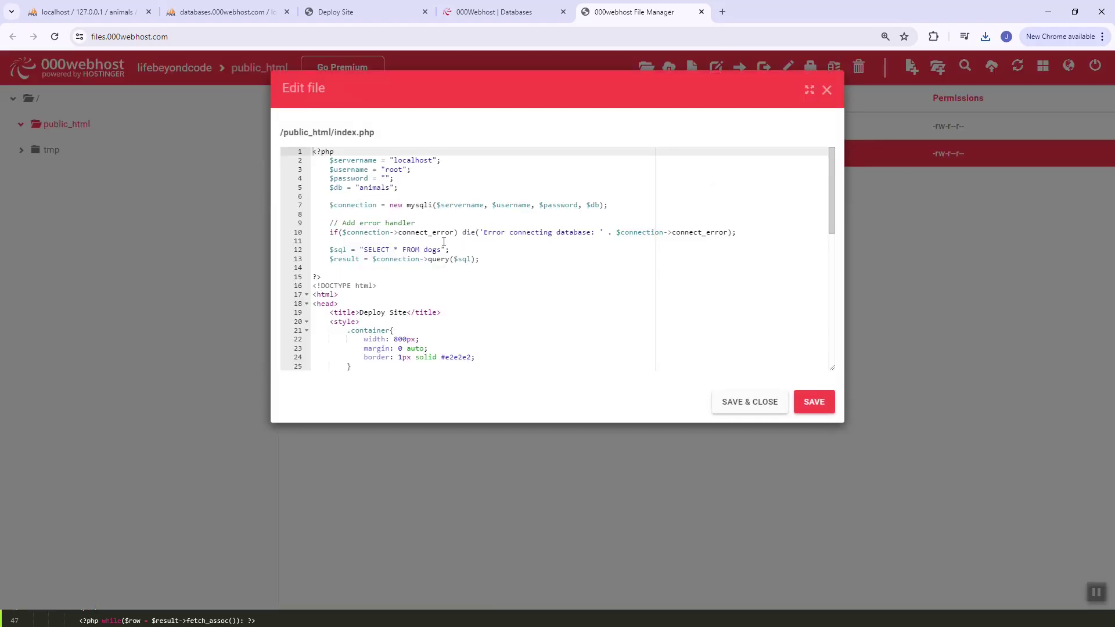
{"action": "double_click", "coordinate": [425, 160]}
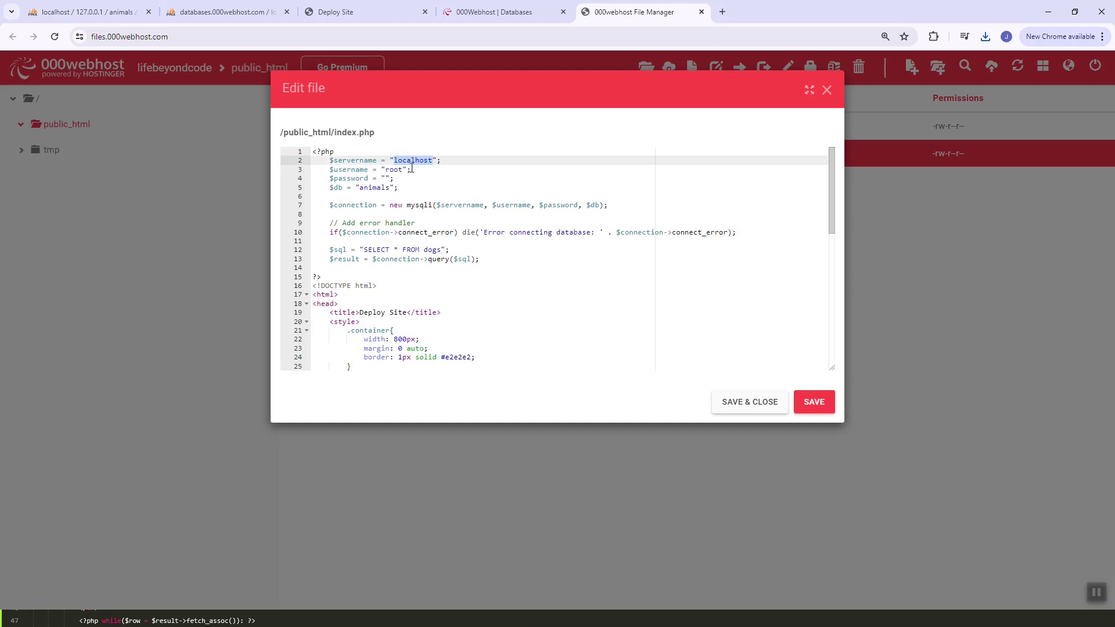
{"action": "double_click", "coordinate": [392, 169]}
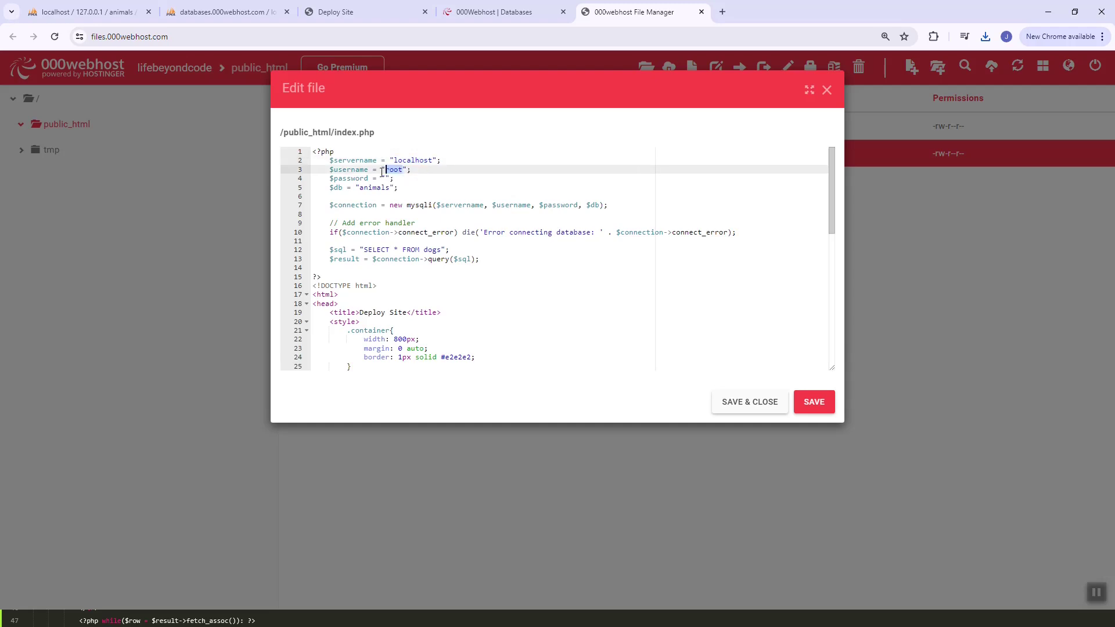
Replace root with the hosted database username in index.php's connection settings
{"action": "left_click", "coordinate": [224, 11]}
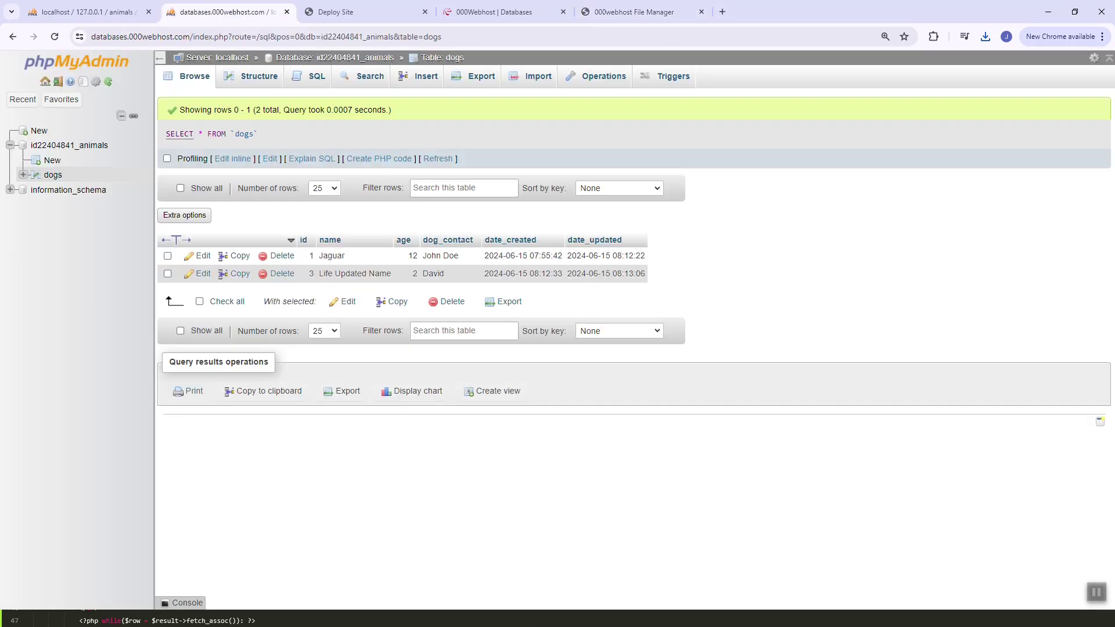
{"action": "left_click", "coordinate": [337, 11]}
{"action": "left_click", "coordinate": [87, 12]}
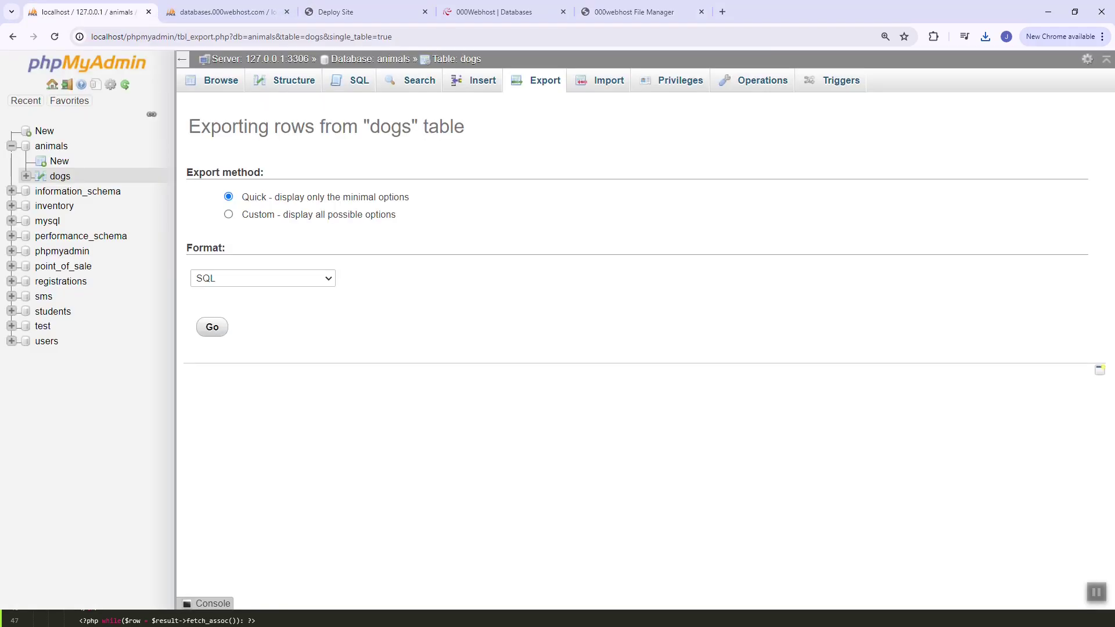
{"action": "left_click", "coordinate": [337, 12]}
{"action": "left_click", "coordinate": [494, 11]}
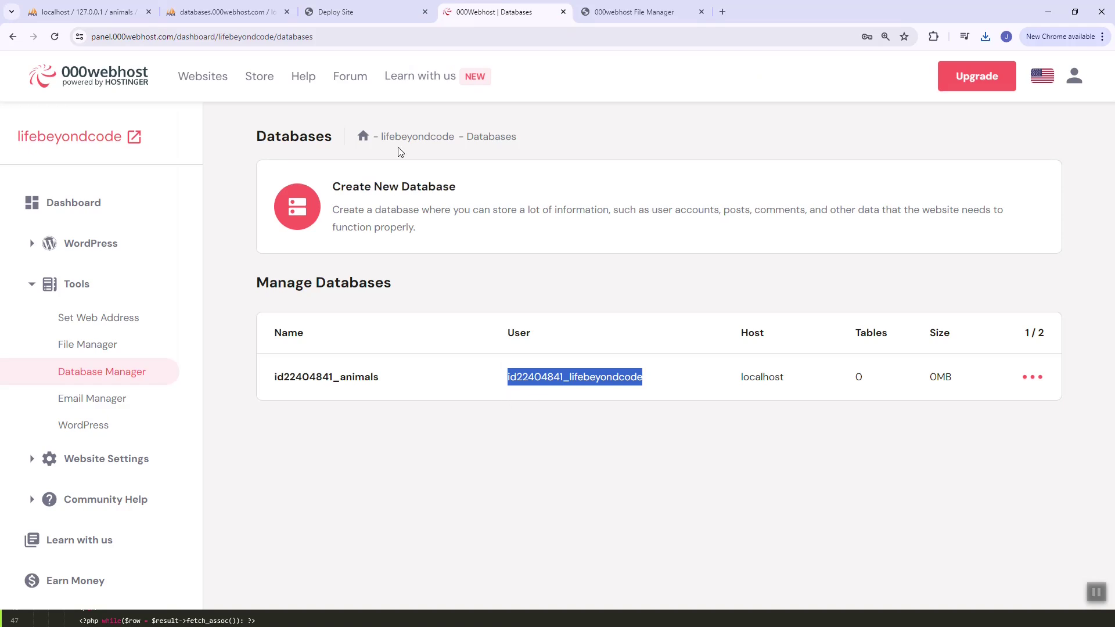
{"action": "left_click", "coordinate": [226, 11]}
{"action": "left_click", "coordinate": [337, 12]}
{"action": "key", "text": "ctrl+Tab"}
{"action": "key", "text": "ctrl+Tab"}
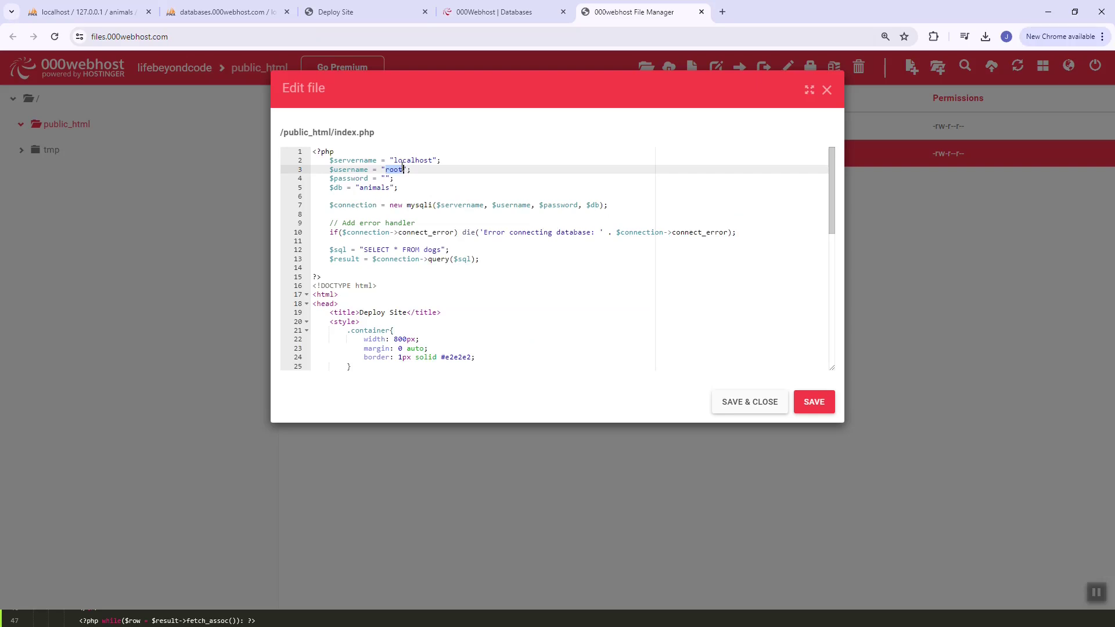
{"action": "type", "text": "id22404841_lifebeyondcode"}
{"action": "key", "text": "BackSpace"}
{"action": "key", "text": "ctrl+shift+Tab"}
{"action": "key", "text": "ctrl+shift+Tab"}
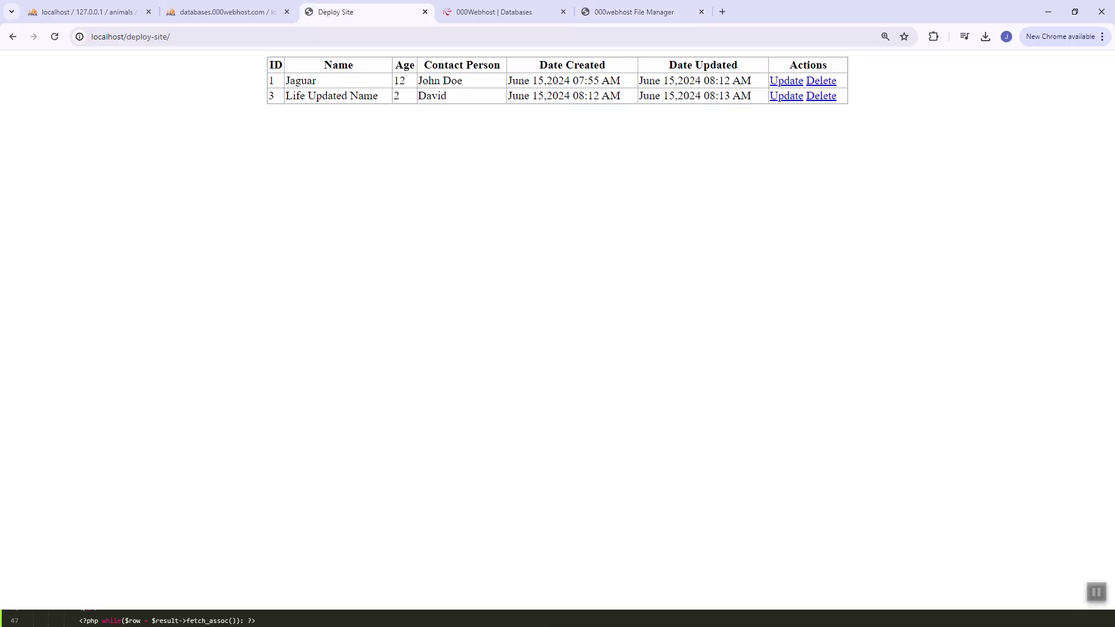
{"action": "key", "text": "ctrl+shift+Tab"}
{"action": "key", "text": "ctrl+Tab"}
{"action": "key", "text": "ctrl+Tab"}
{"action": "key", "text": "ctrl+Tab"}
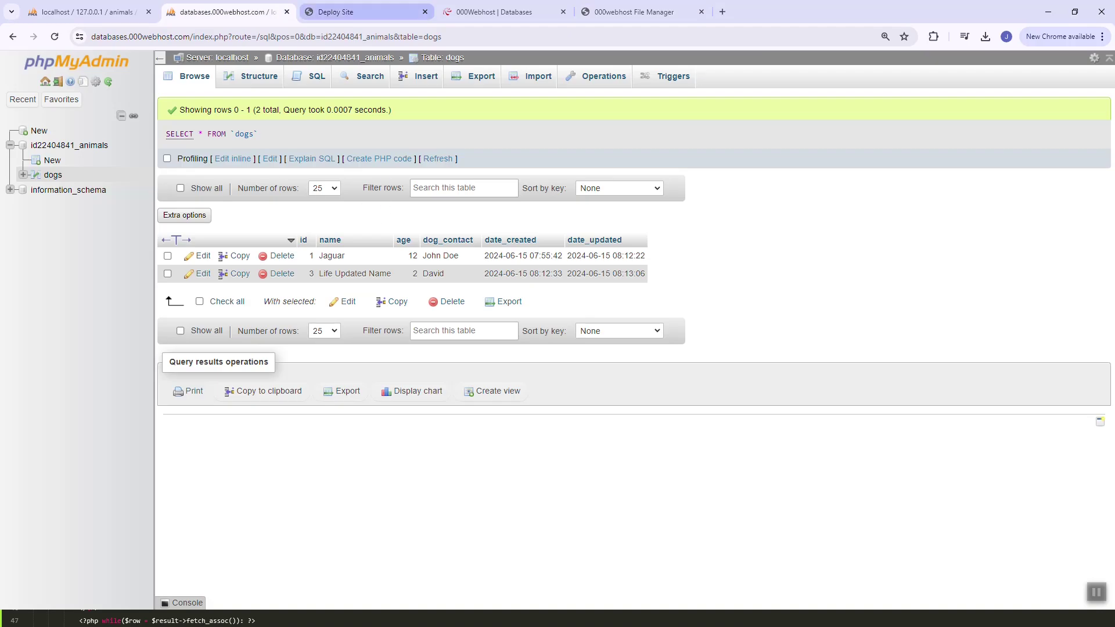
{"action": "left_click", "coordinate": [396, 182]}
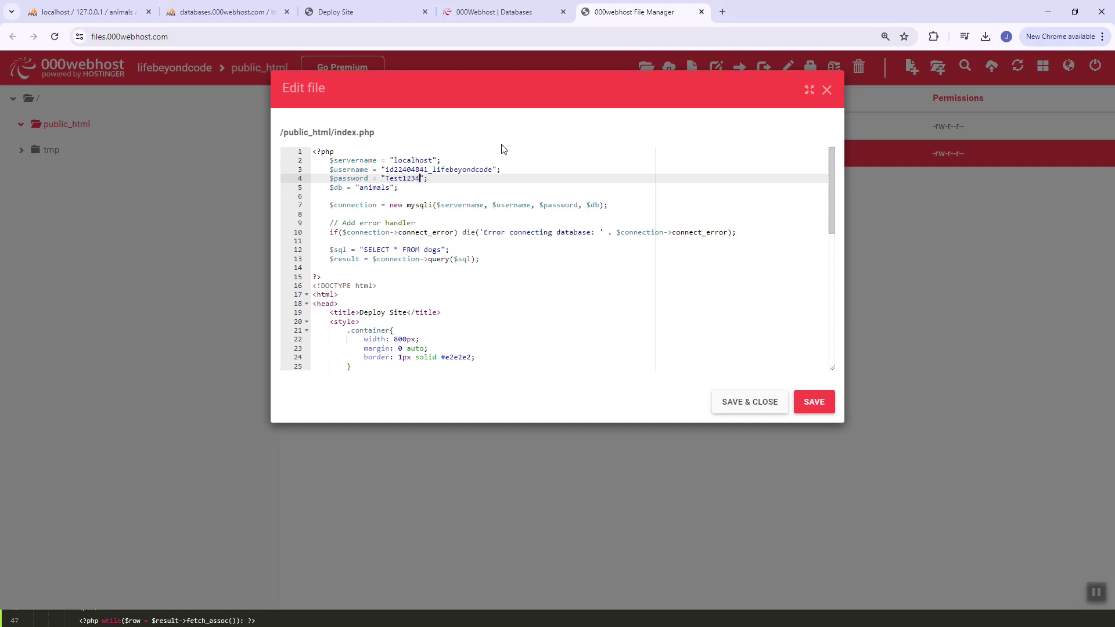
Replace 'animals' with the full prefixed database name copied from phpMyAdmin and save index.php
{"action": "key", "text": "ctrl+shift+Tab"}
{"action": "key", "text": "ctrl+shift+Tab"}
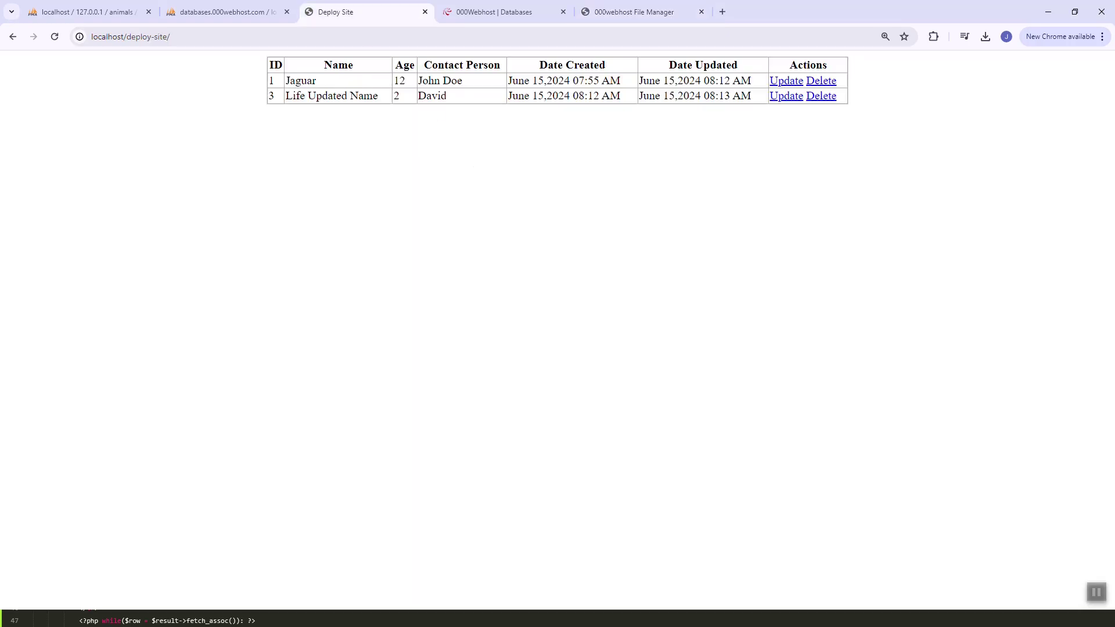
{"action": "key", "text": "ctrl+shift+Tab"}
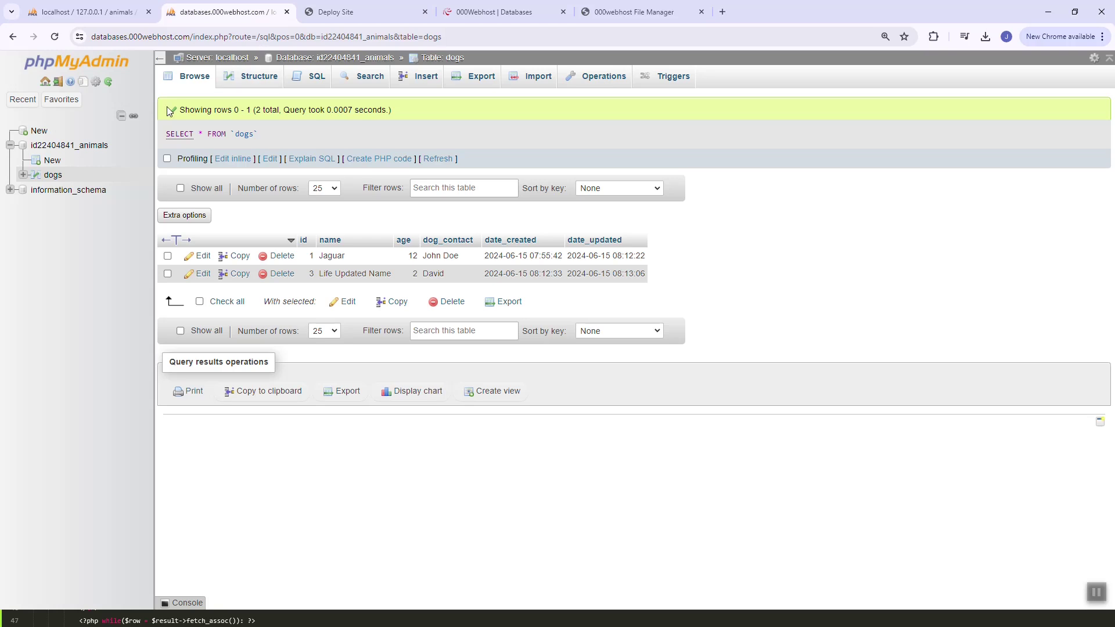
{"action": "left_click_drag", "start_coordinate": [109, 147], "coordinate": [33, 149]}
{"action": "key", "text": "ctrl+c"}
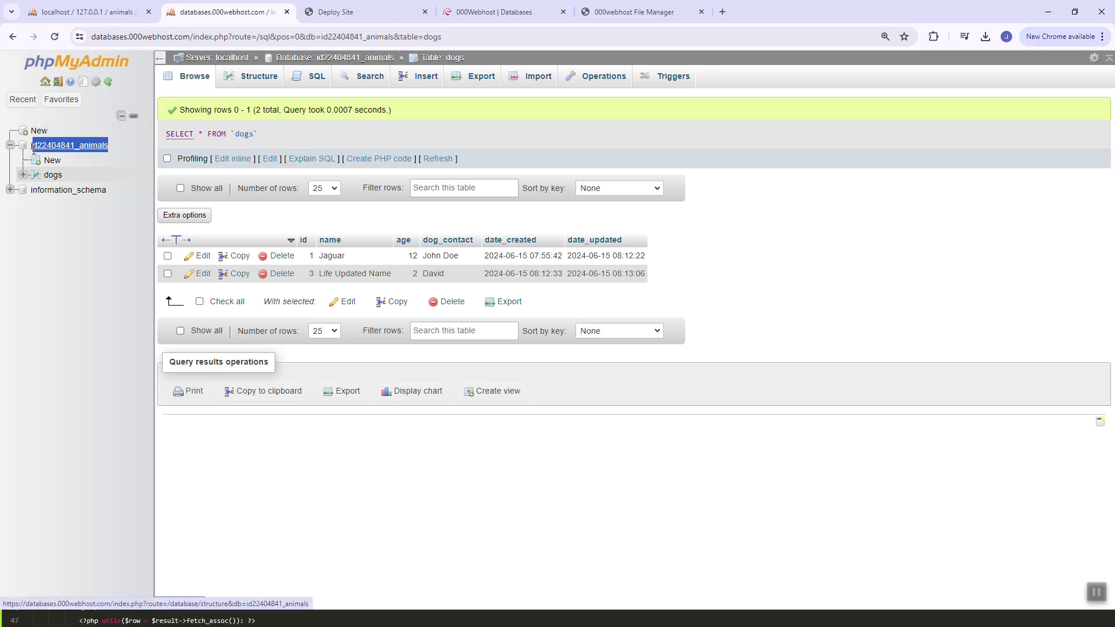
{"action": "left_click", "coordinate": [637, 7]}
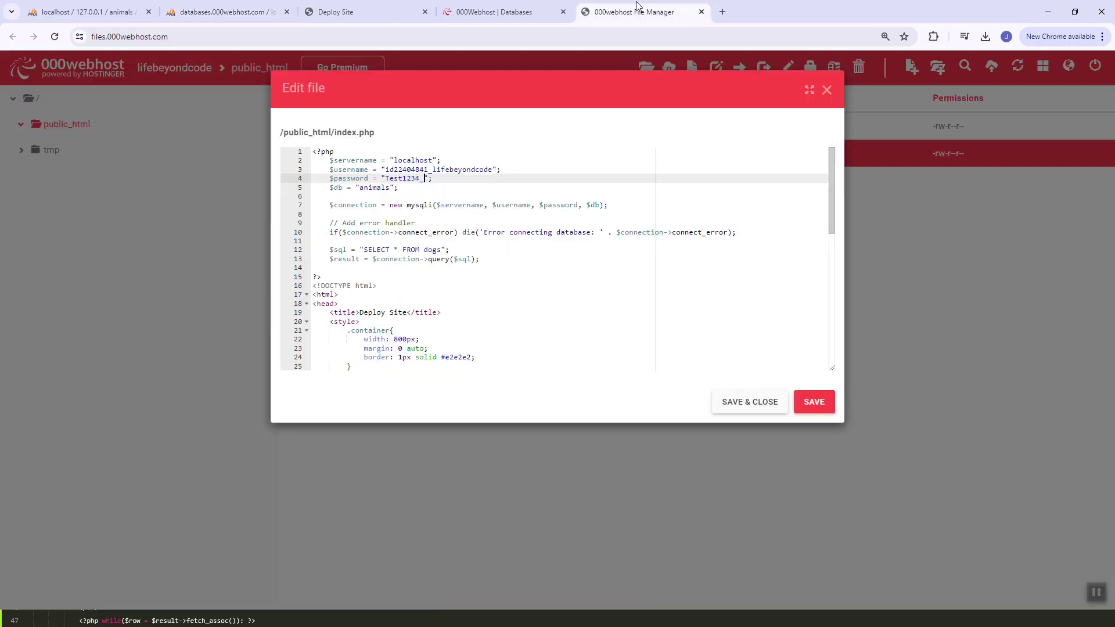
{"action": "double_click", "coordinate": [380, 189]}
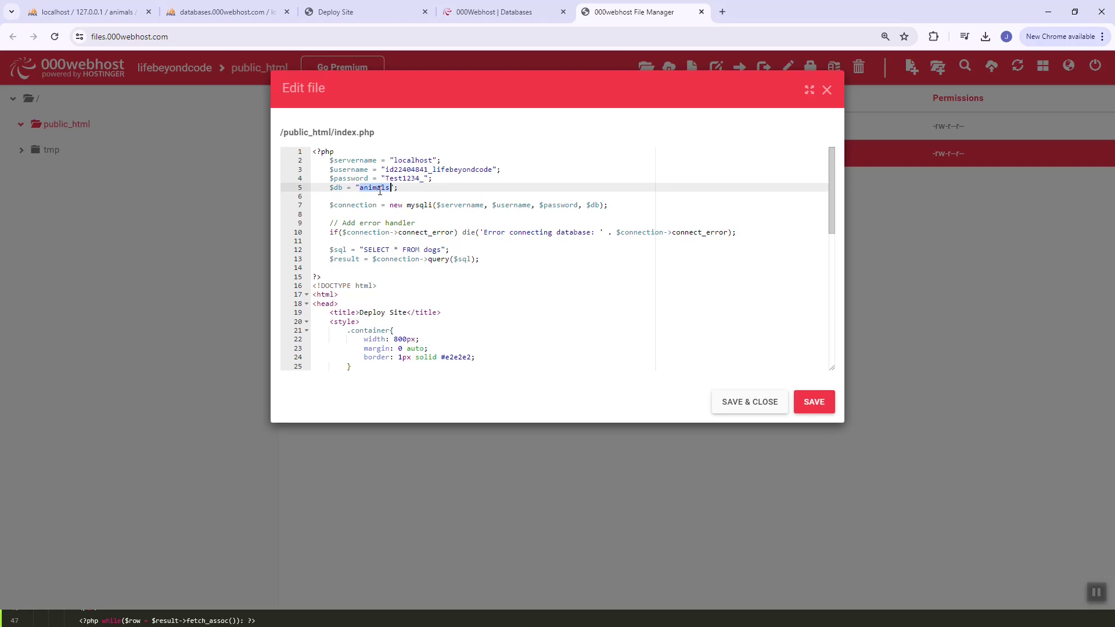
{"action": "key", "text": "ctrl+v"}
{"action": "left_click", "coordinate": [474, 180]}
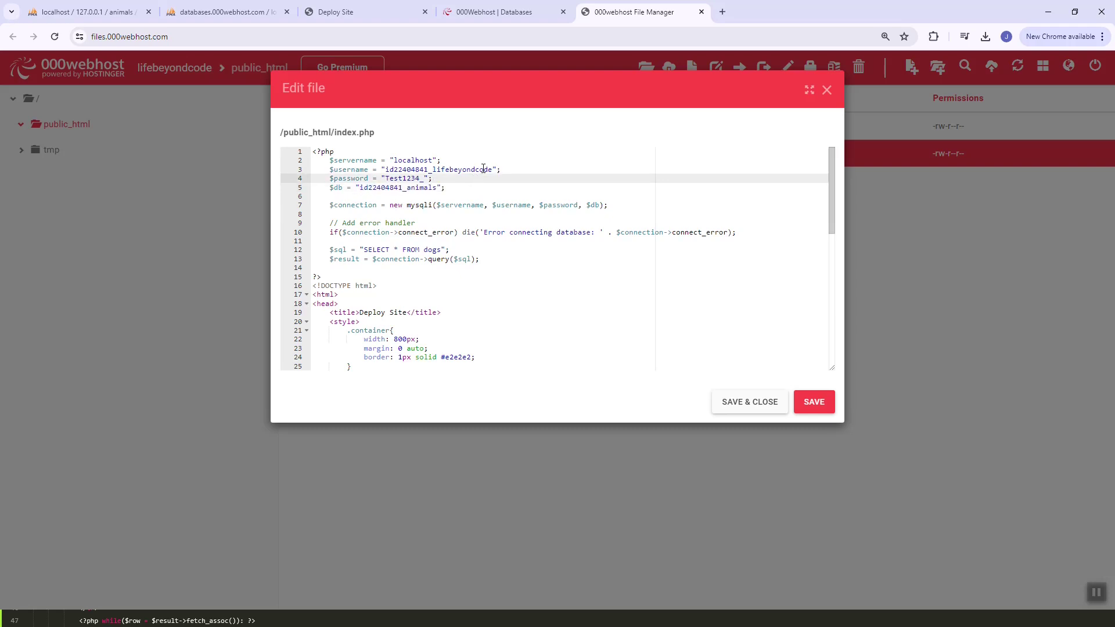
{"action": "left_click", "coordinate": [486, 162]}
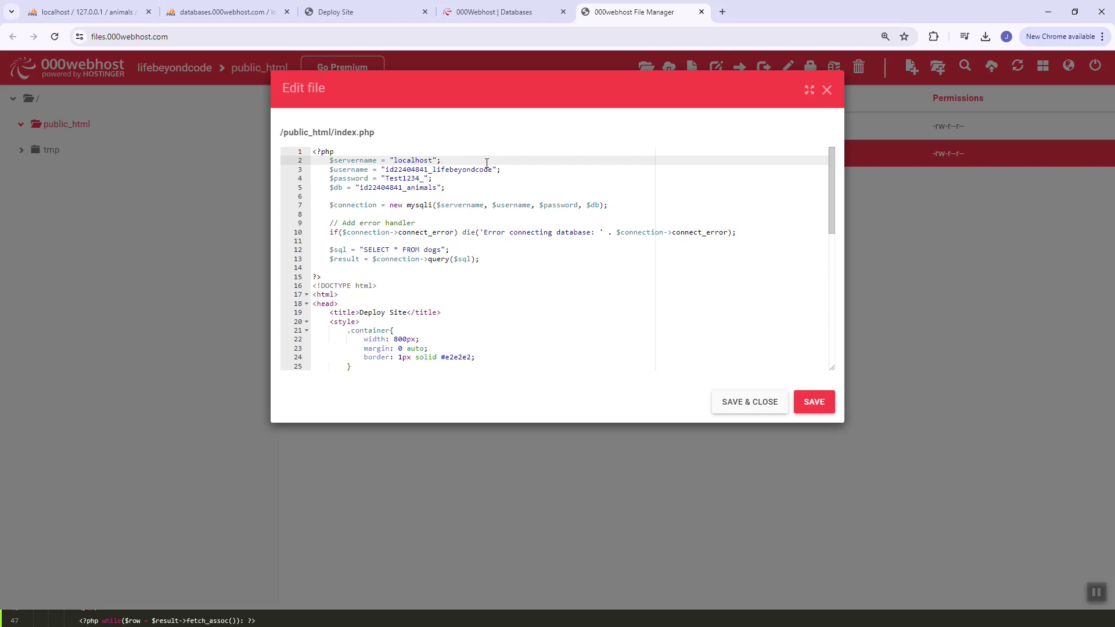
{"action": "left_click", "coordinate": [809, 411]}
Save and close index.php, then try opening the live site from the dashboard and file list
{"action": "left_click", "coordinate": [766, 405]}
{"action": "left_click", "coordinate": [223, 12]}
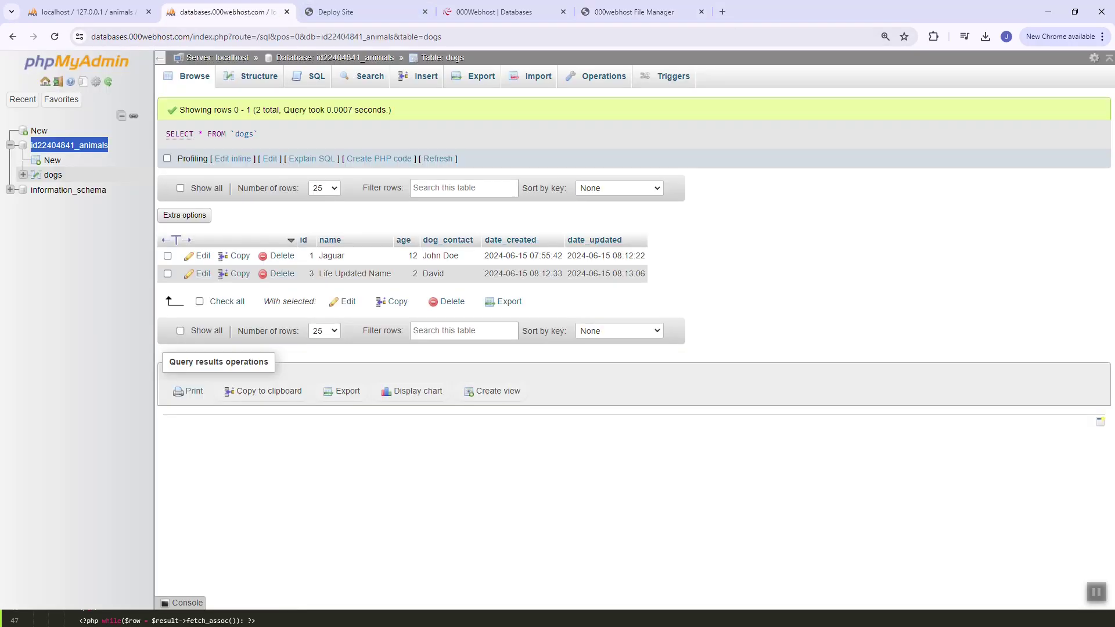
{"action": "left_click", "coordinate": [361, 12]}
{"action": "left_click", "coordinate": [493, 12]}
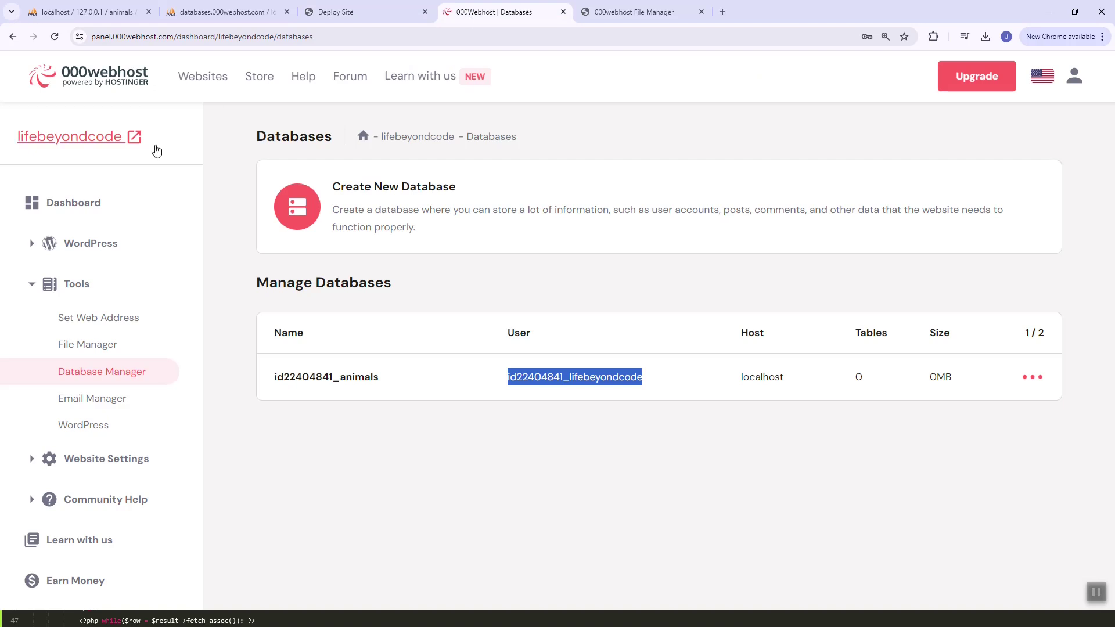
{"action": "left_click", "coordinate": [146, 139]}
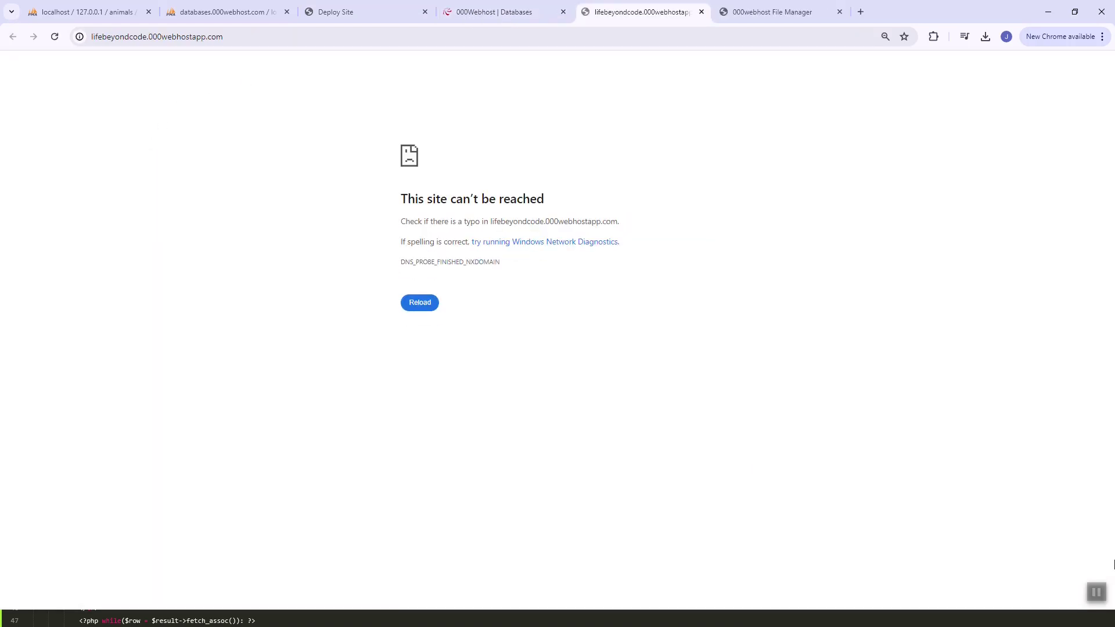
{"action": "key", "text": "ctrl+w"}
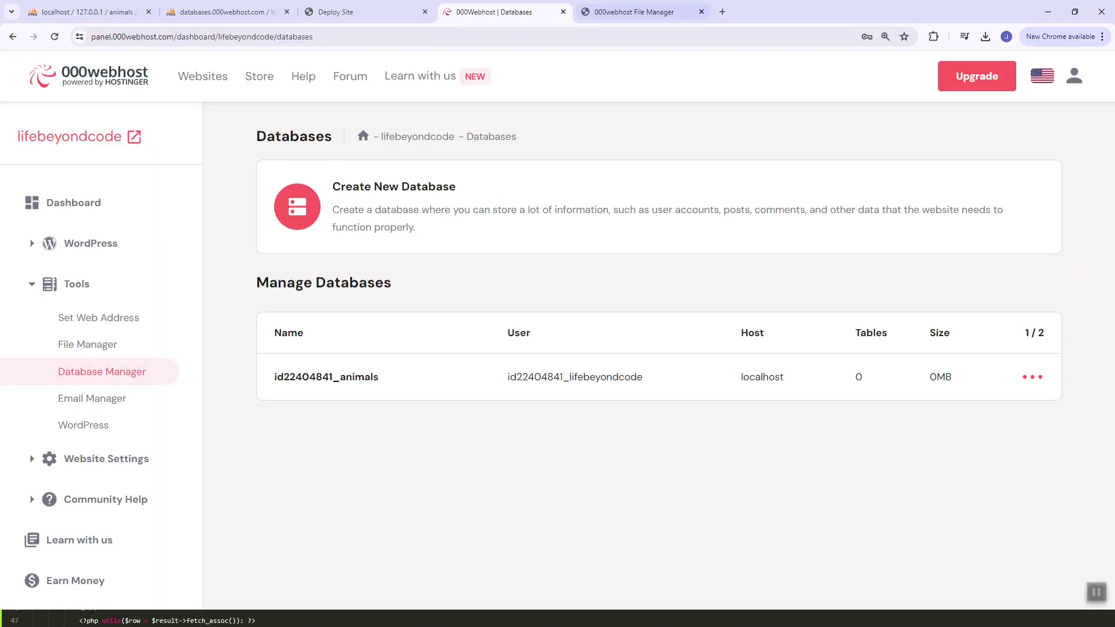
{"action": "key", "text": "ctrl+Tab"}
{"action": "right_click", "coordinate": [609, 163]}
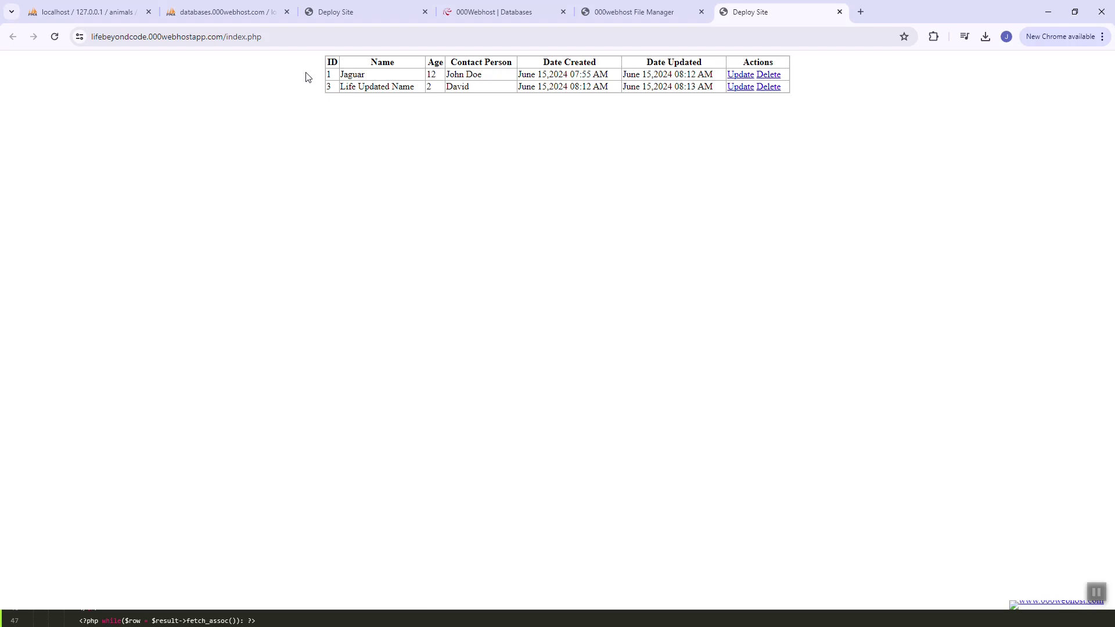
Load the live site's root address, showing Jaguar and Life Updated Name beside the local site
{"action": "double_click", "coordinate": [324, 36]}
{"action": "left_click", "coordinate": [368, 80]}
{"action": "left_click_drag", "start_coordinate": [446, 74], "coordinate": [799, 94]}
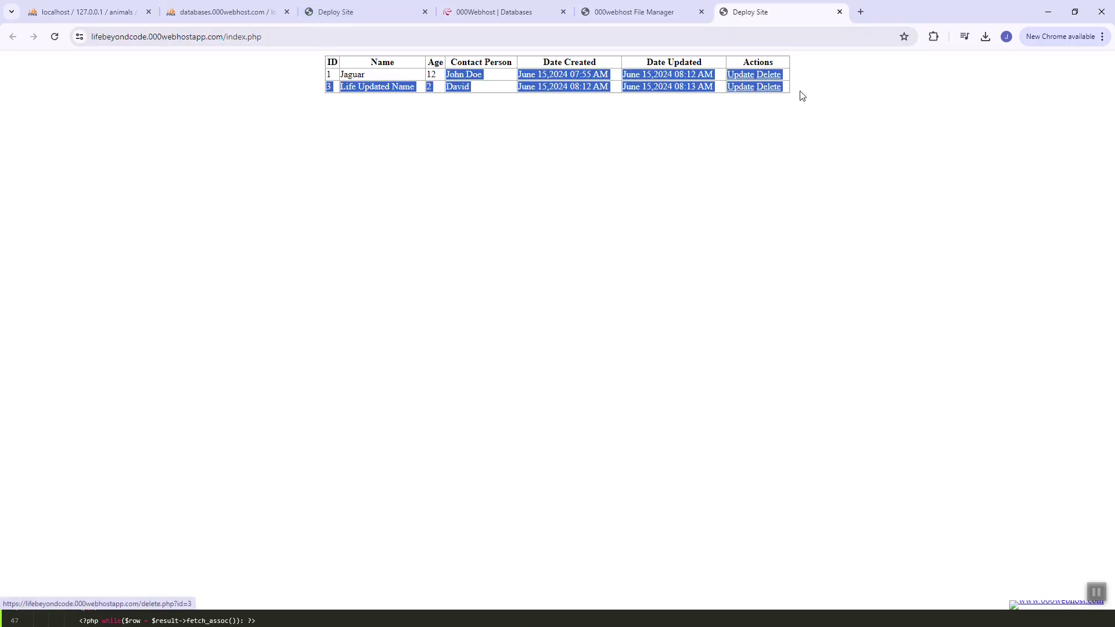
{"action": "left_click", "coordinate": [799, 95]}
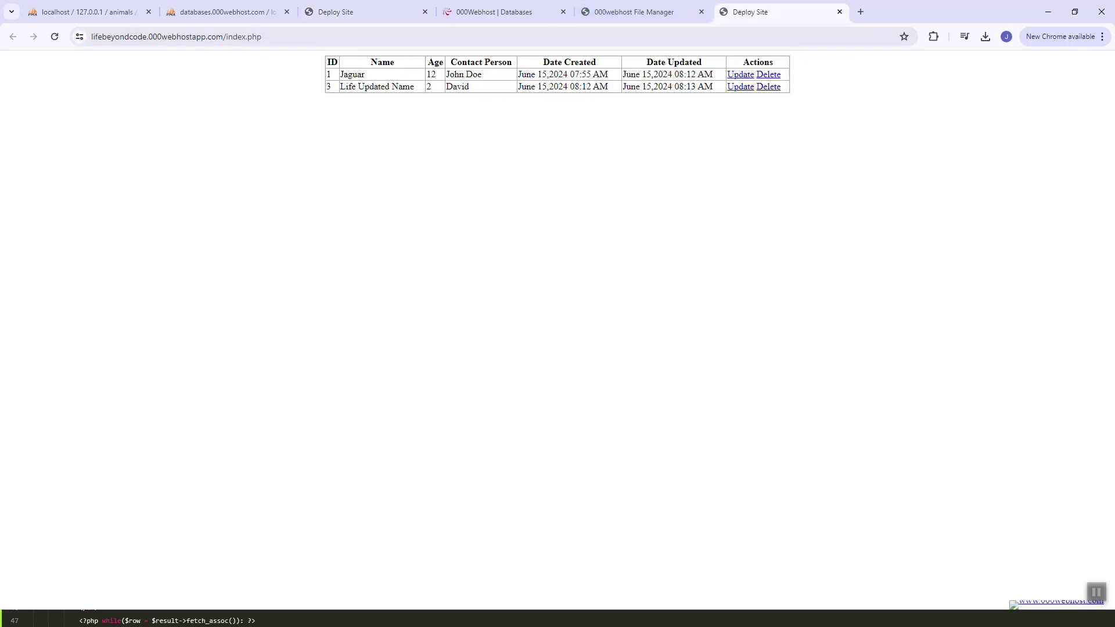
{"action": "left_click_drag", "start_coordinate": [787, 12], "coordinate": [372, 11]}
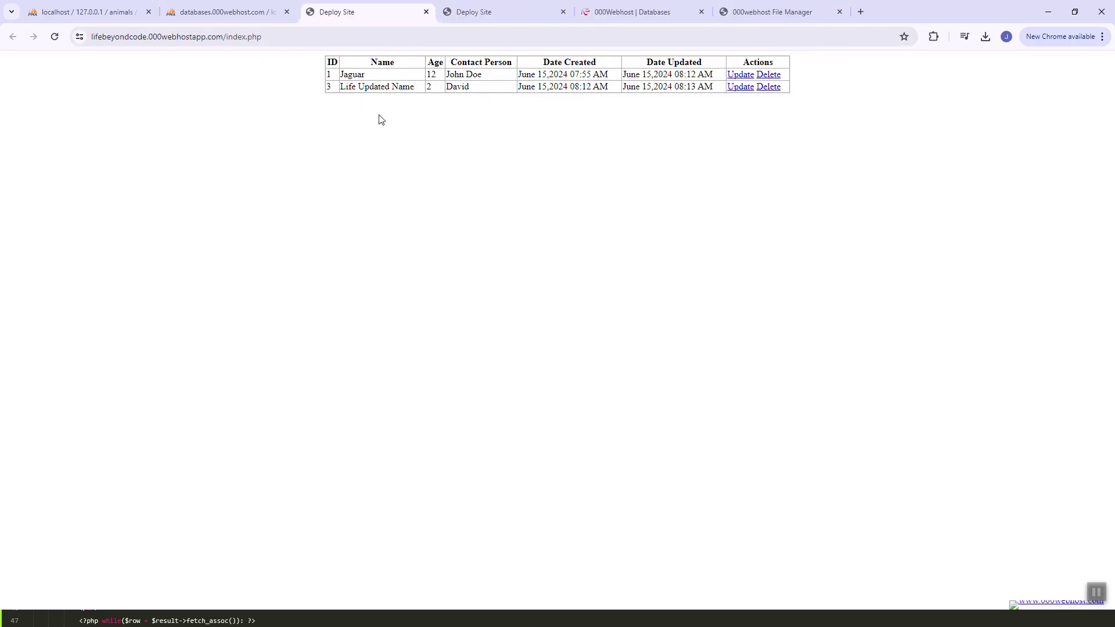
{"action": "double_click", "coordinate": [374, 38]}
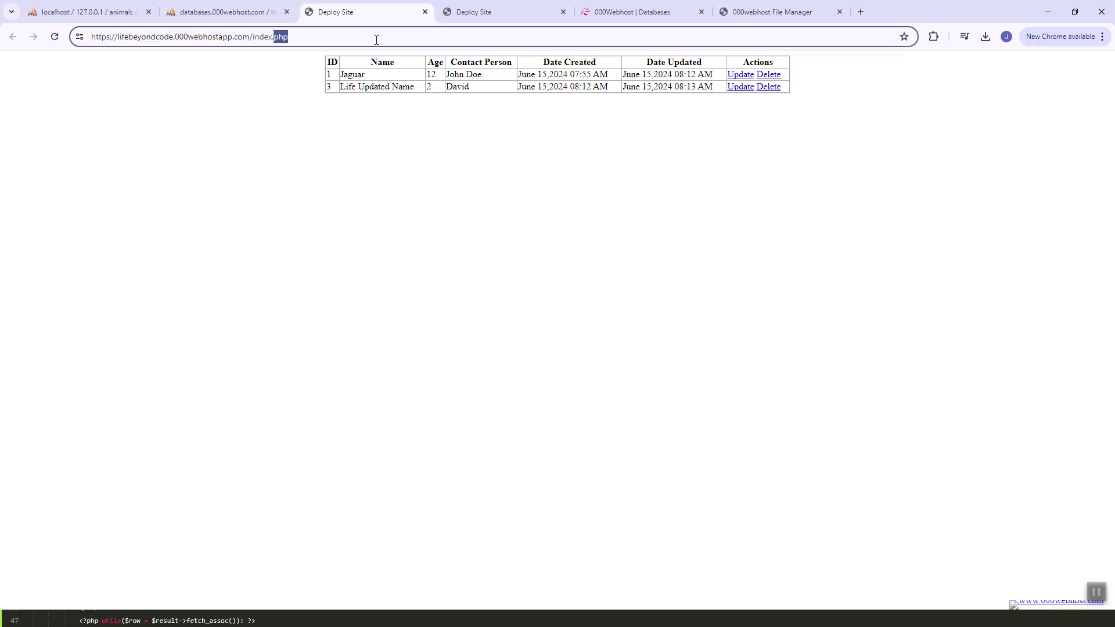
{"action": "key", "text": "BackSpace"}
{"action": "key", "text": "BackSpace"}
{"action": "key", "text": "BackSpace"}
{"action": "key", "text": "BackSpace"}
{"action": "key", "text": "BackSpace"}
{"action": "key", "text": "BackSpace"}
{"action": "key", "text": "BackSpace"}
{"action": "key", "text": "Return"}
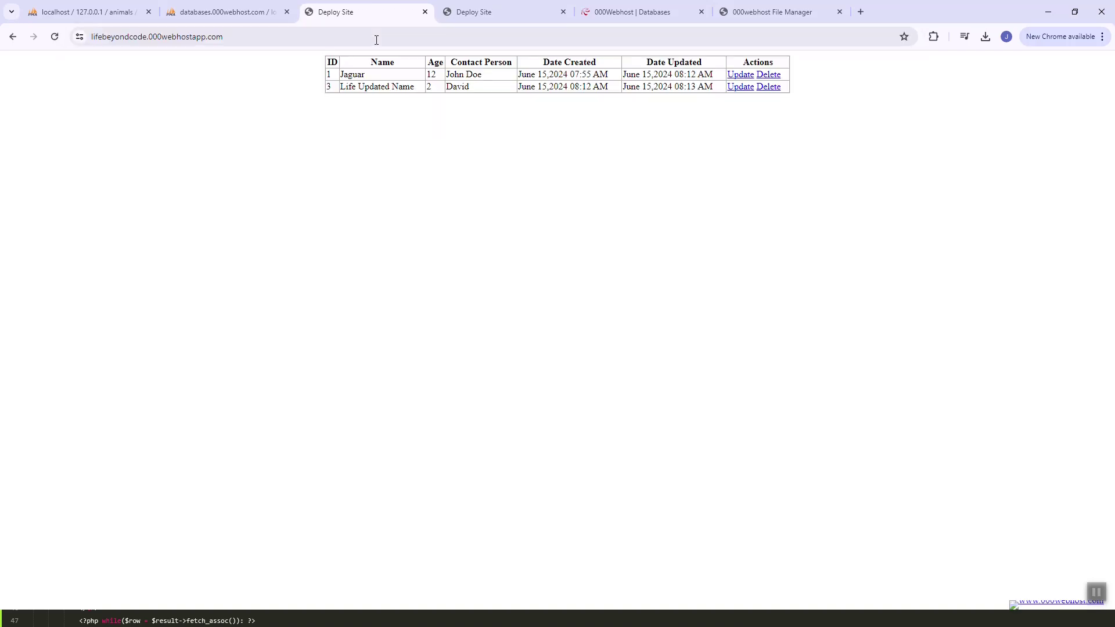
Insert a hosted dogs row with name Colgate, age 2 and dog_contact Not Found
{"action": "left_click", "coordinate": [227, 12]}
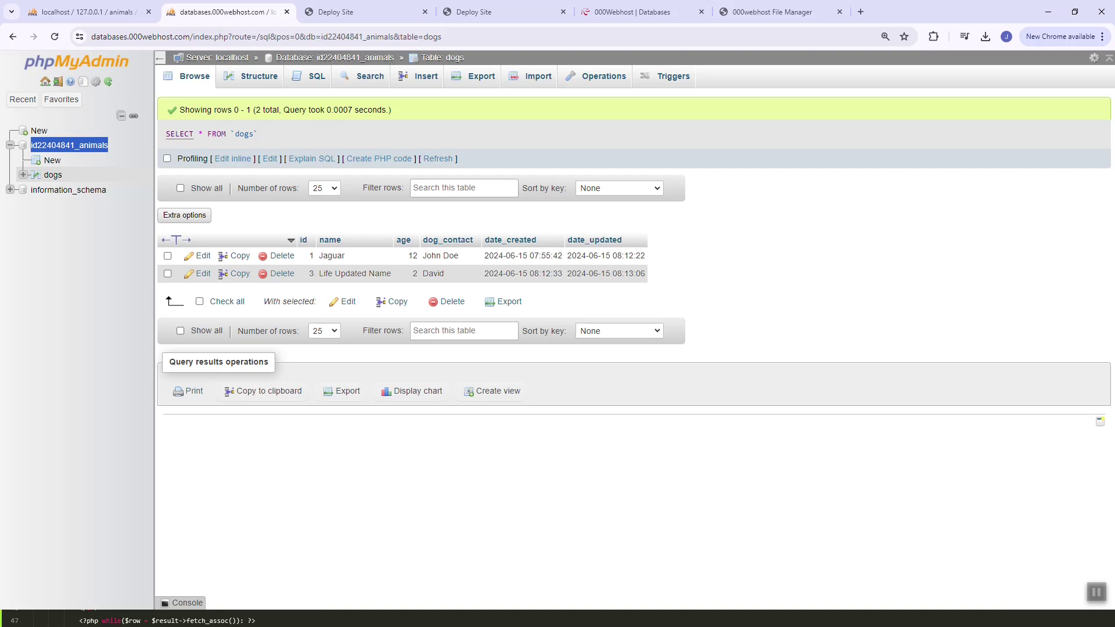
{"action": "left_click", "coordinate": [408, 81]}
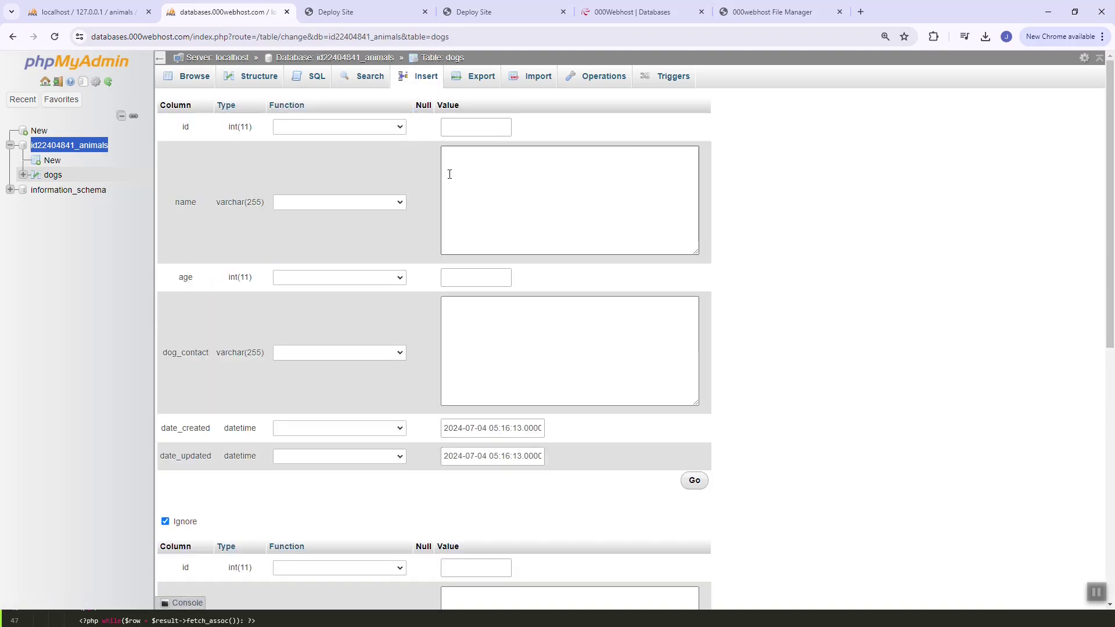
{"action": "left_click", "coordinate": [600, 187]}
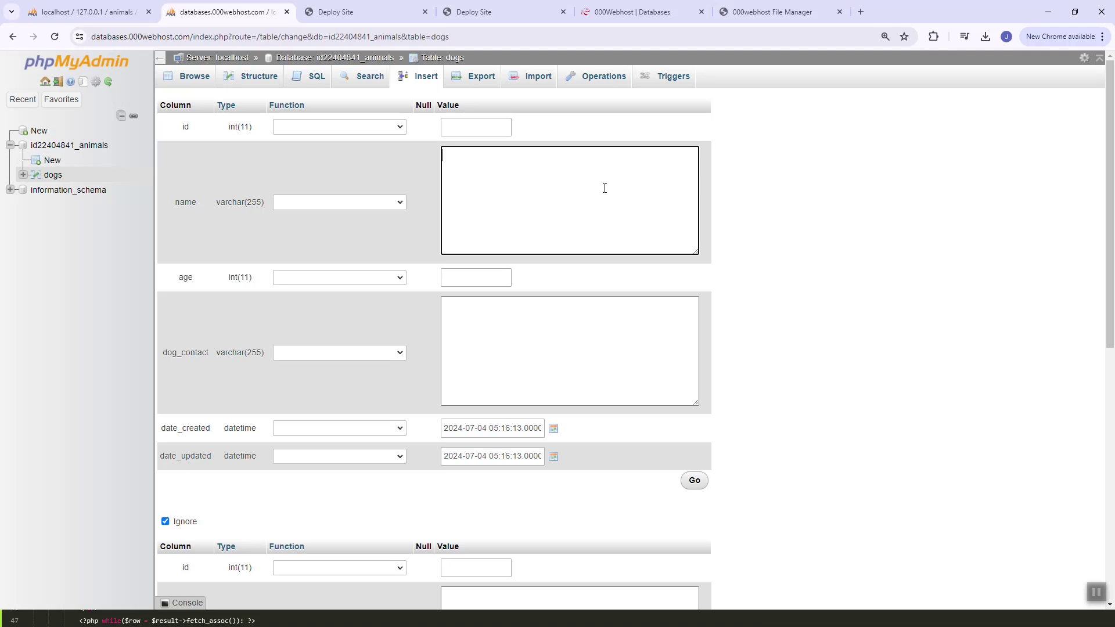
{"action": "type", "text": "Colgate"}
{"action": "left_click", "coordinate": [474, 284]}
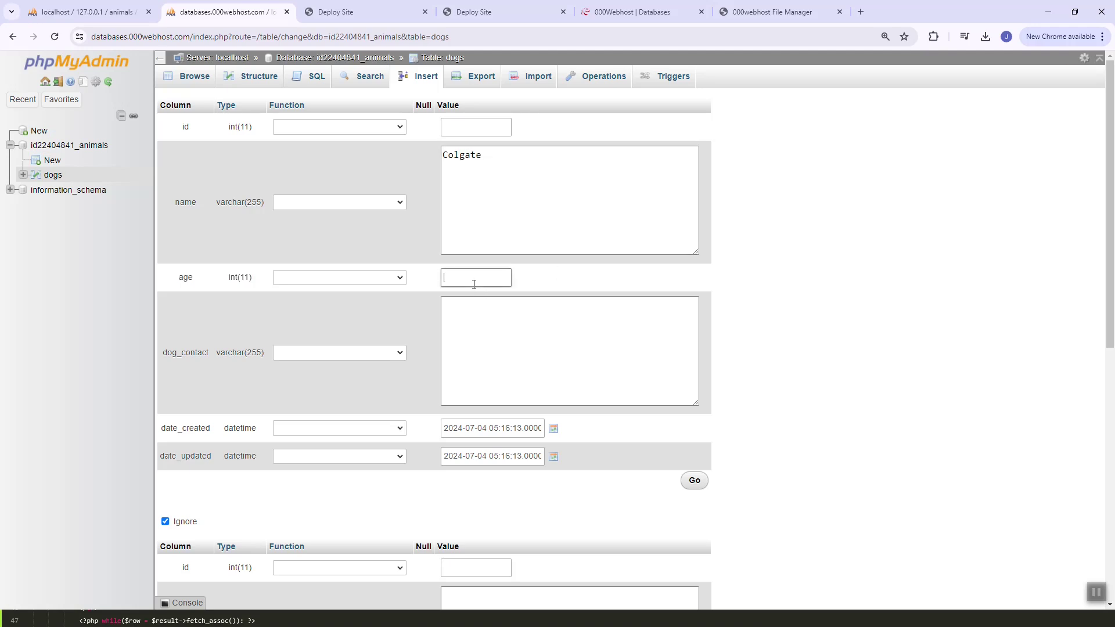
{"action": "type", "text": "2"}
{"action": "left_click", "coordinate": [477, 320]}
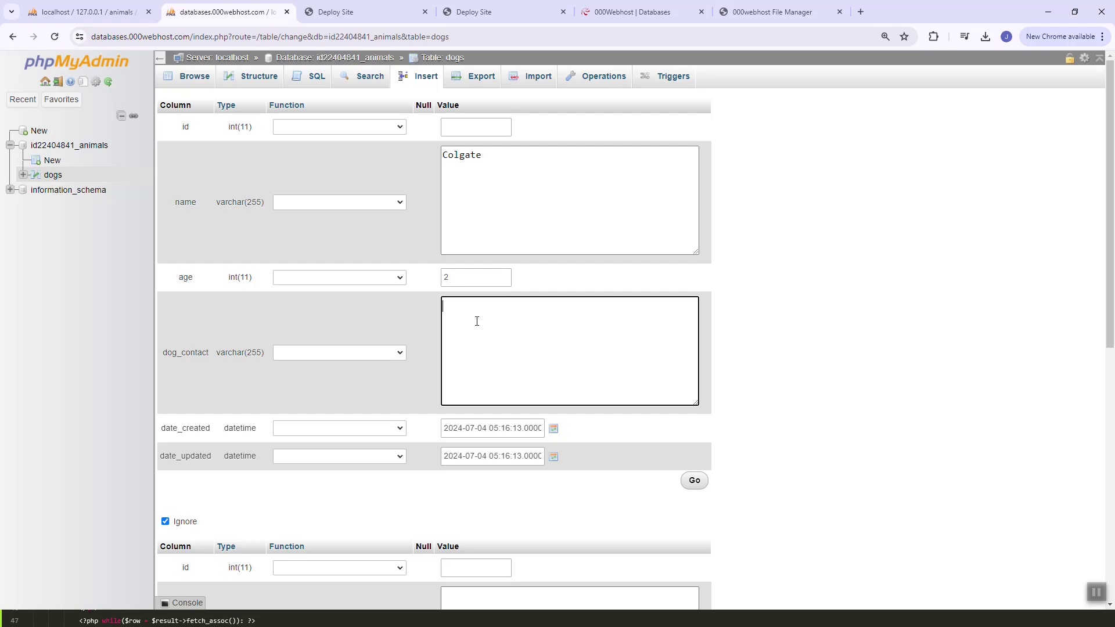
{"action": "type", "text": "Not Found"}
{"action": "left_click", "coordinate": [695, 480]}
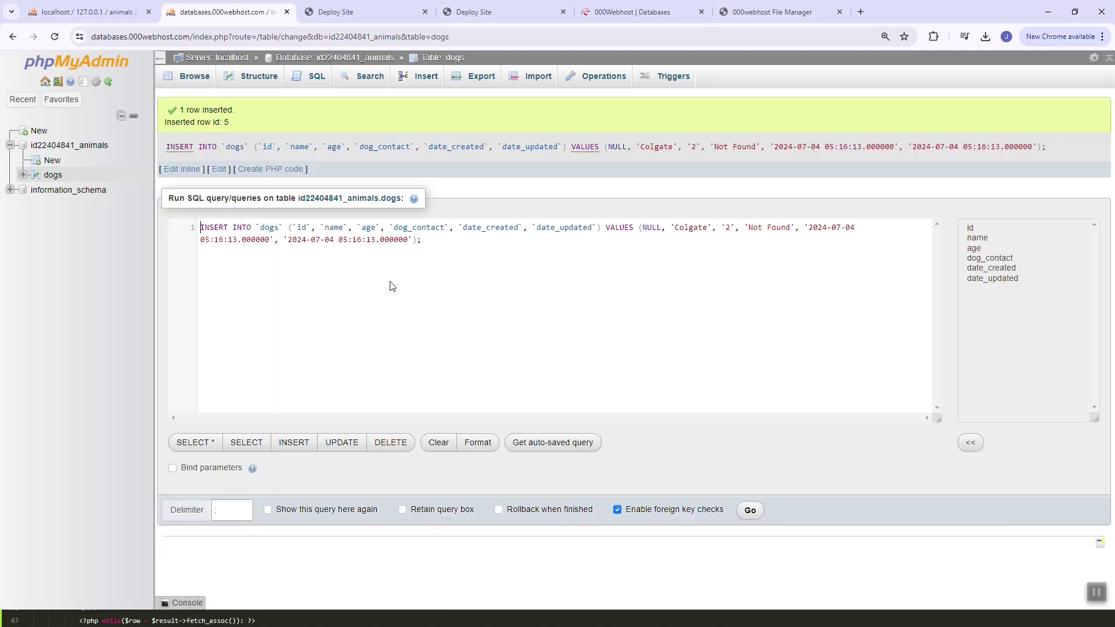
Reload the live site to show row ID 5 Colgate and zoom the page to 125%
{"action": "left_click", "coordinate": [391, 19]}
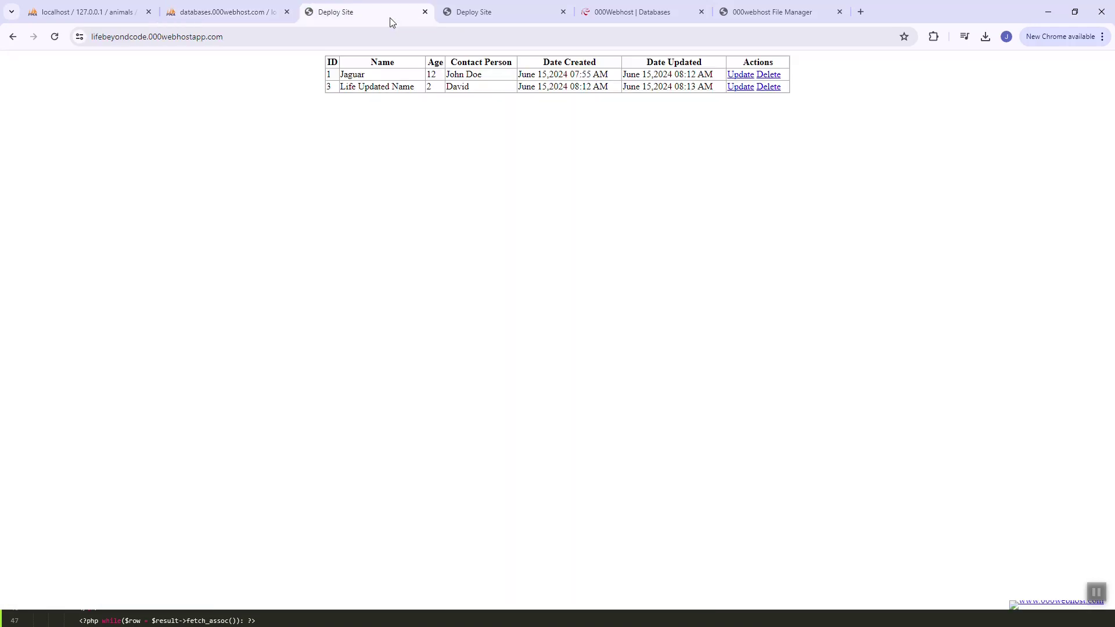
{"action": "key", "text": "F5"}
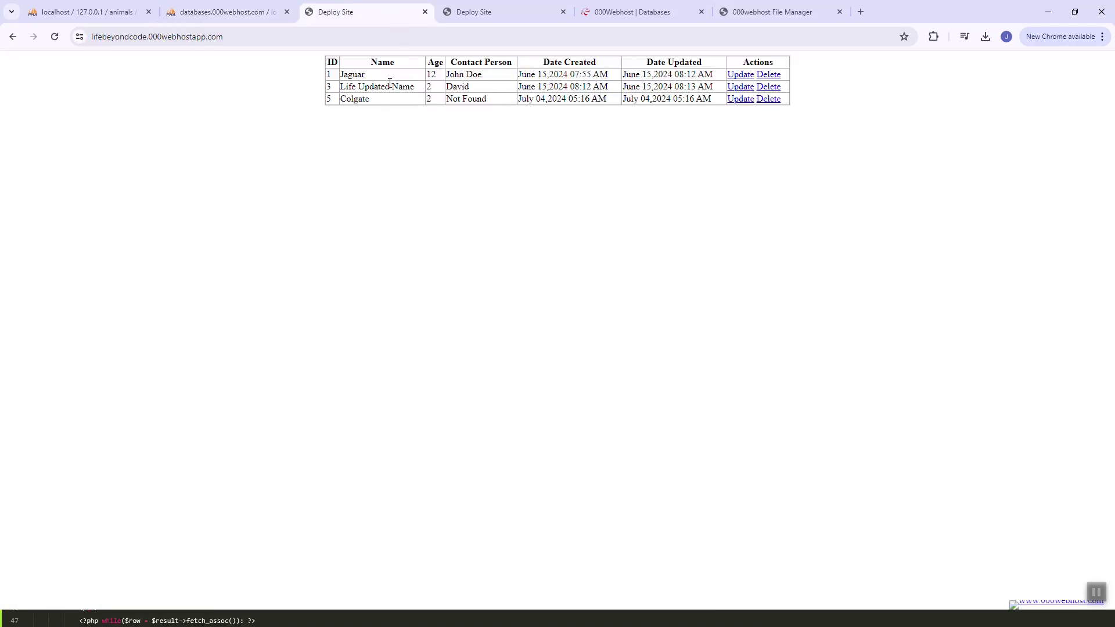
{"action": "left_click_drag", "start_coordinate": [323, 63], "coordinate": [817, 104]}
{"action": "left_click", "coordinate": [819, 107]}
{"action": "key", "text": "ctrl+plus"}
{"action": "key", "text": "ctrl+plus"}
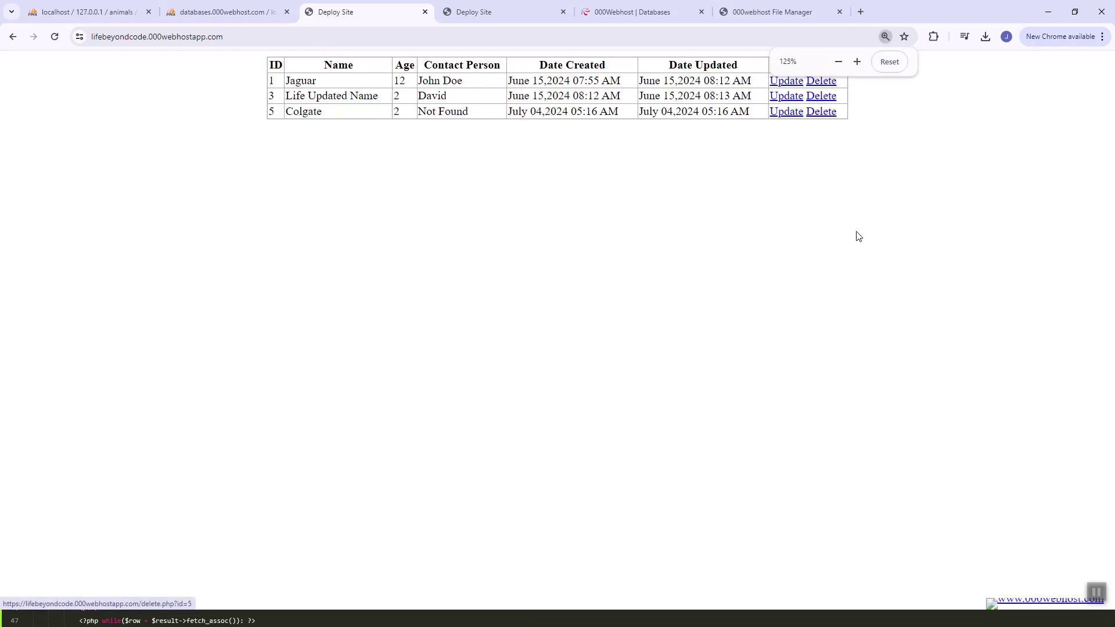